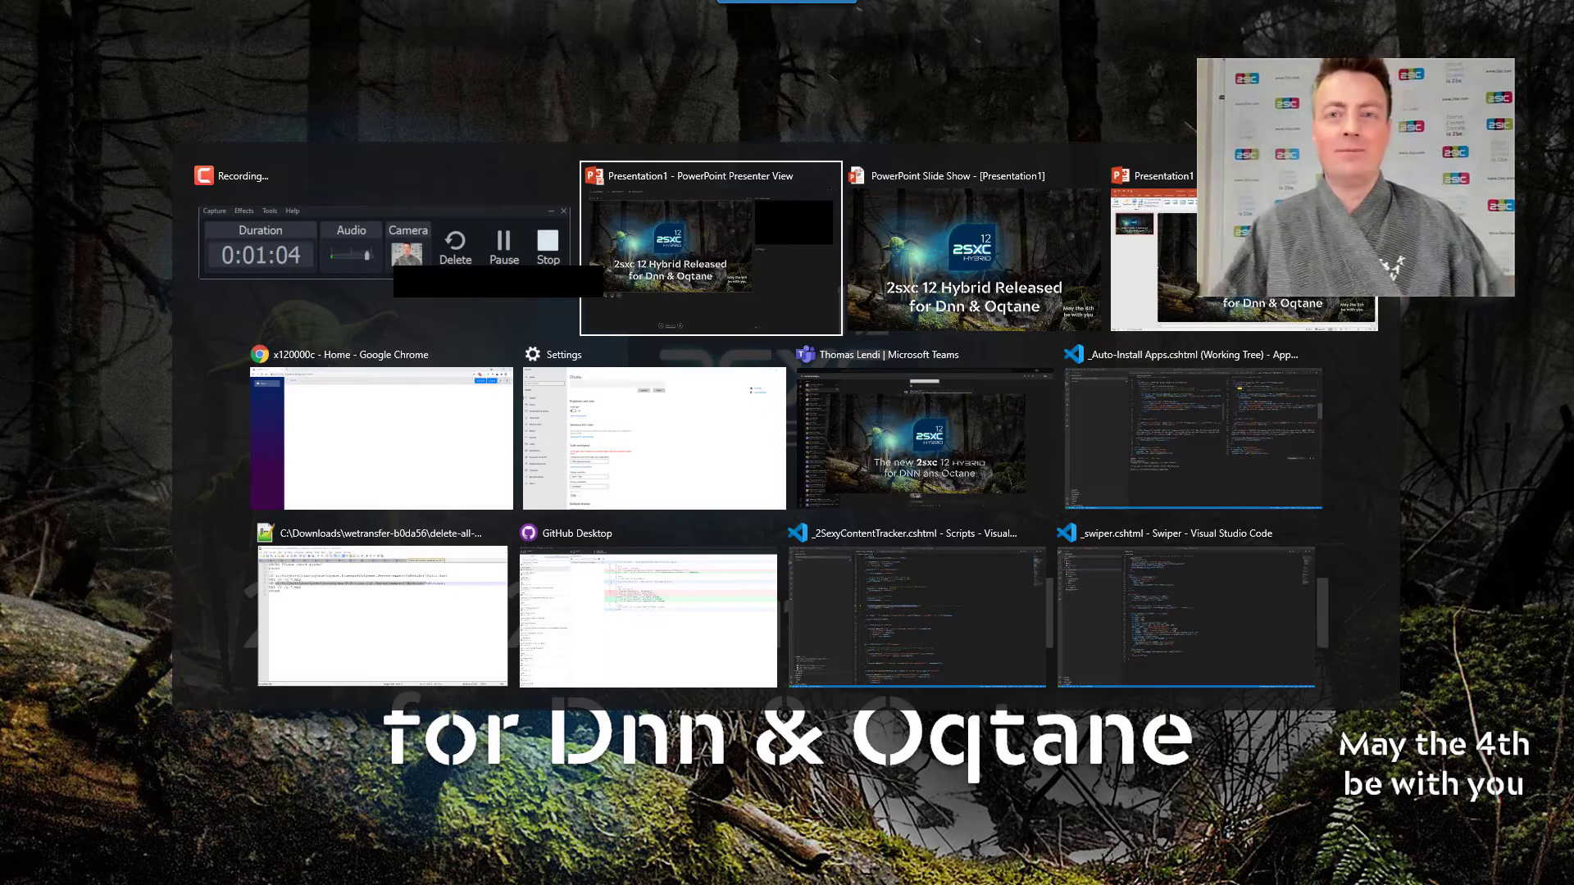
Step: Add a Content module to the Home page and install the recommended Hybrid Content templates package
key("Tab")
key("Tab")
key("Tab")
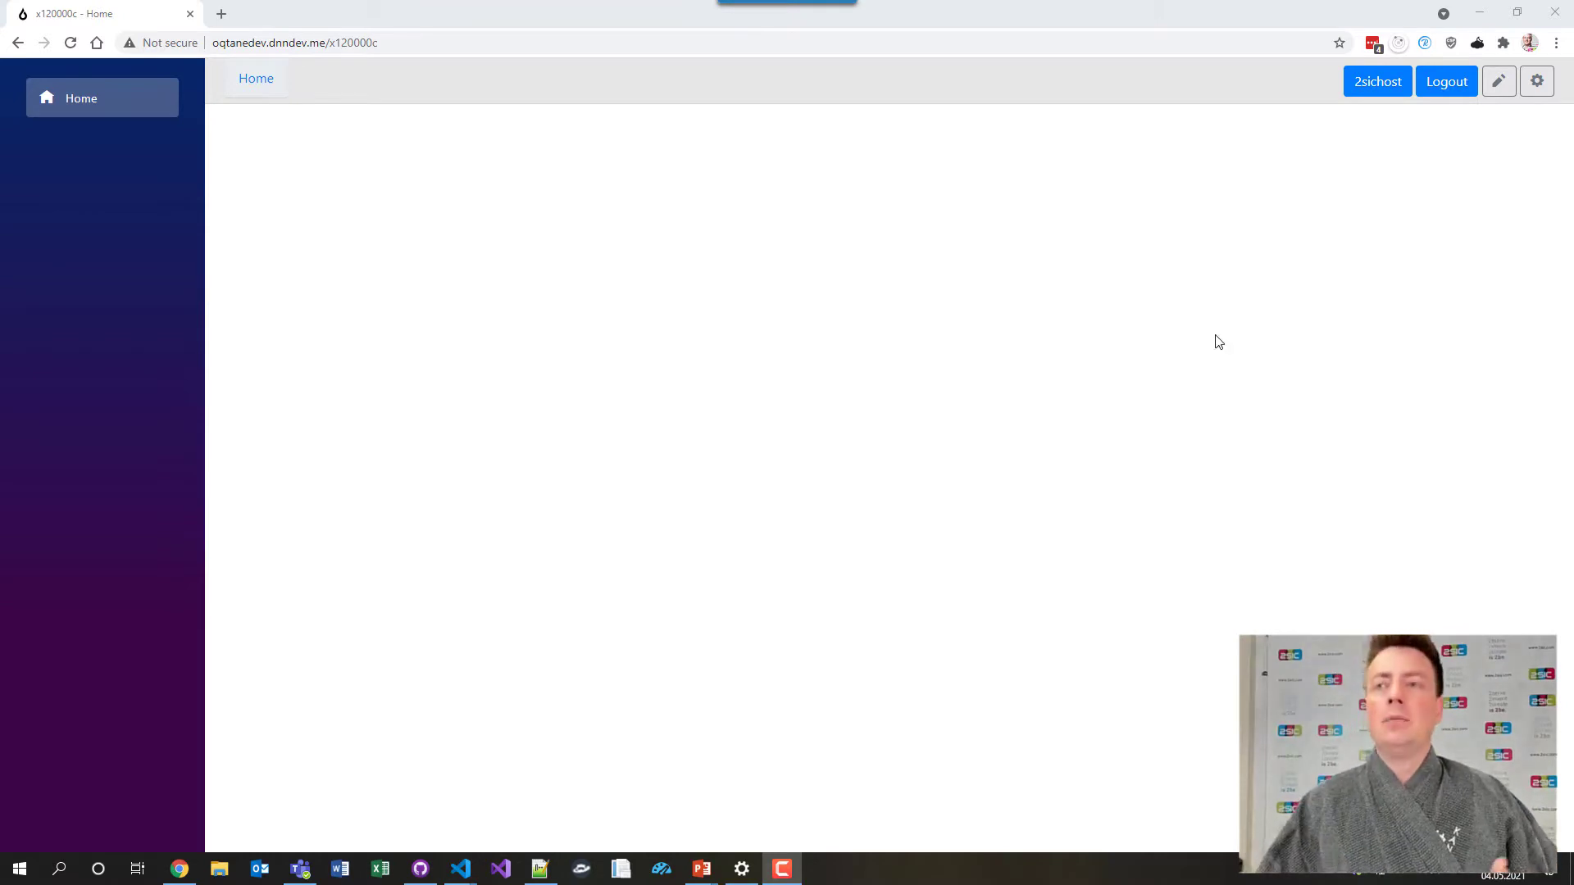
left_click(1536, 81)
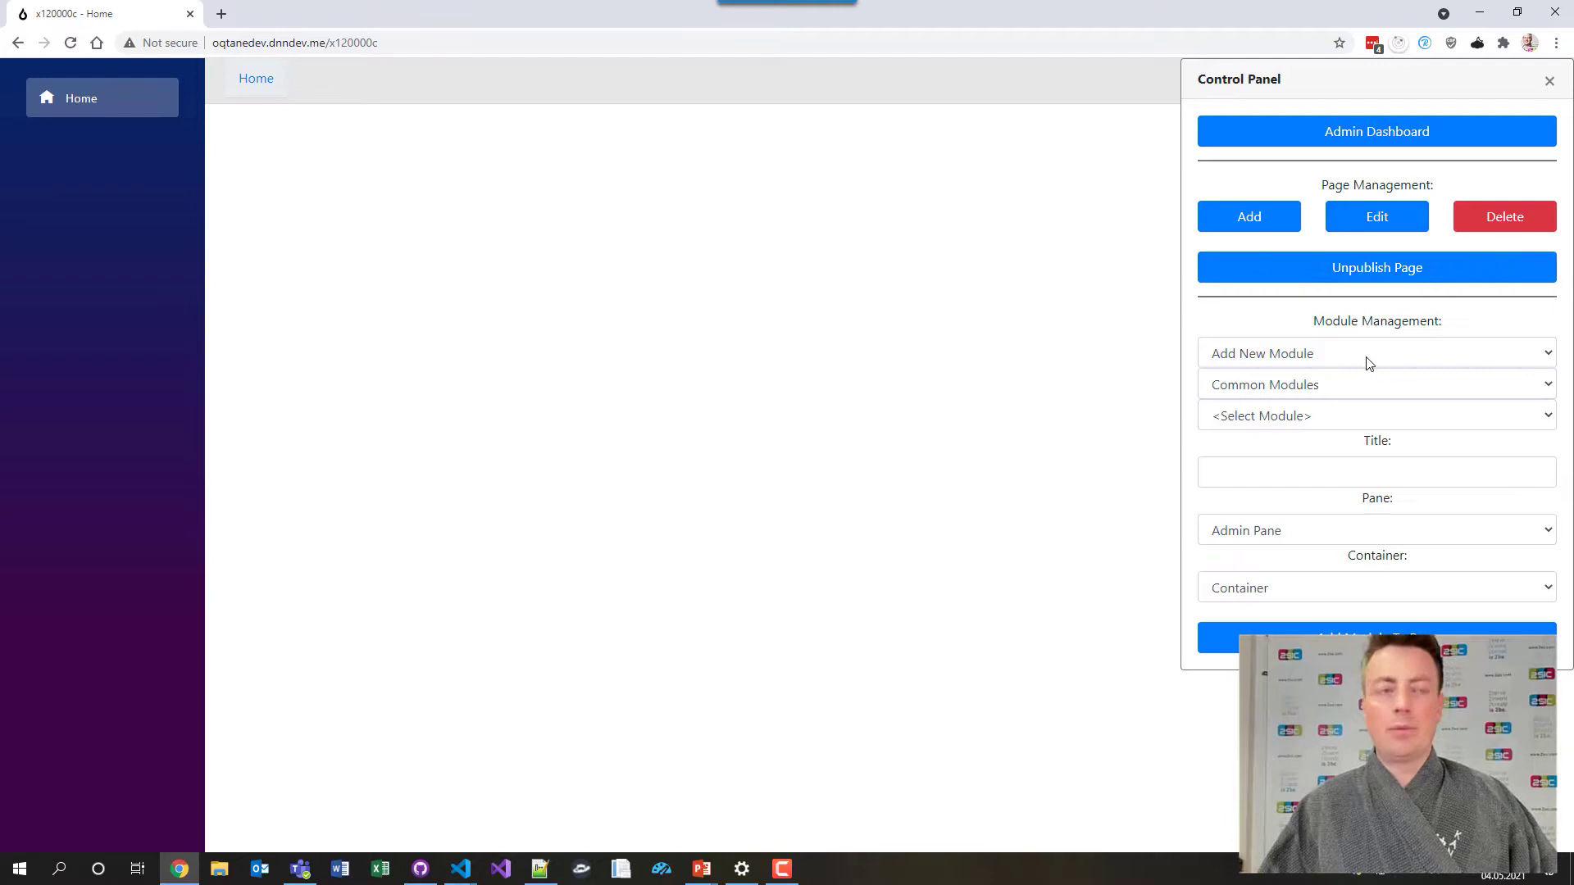
left_click(1334, 418)
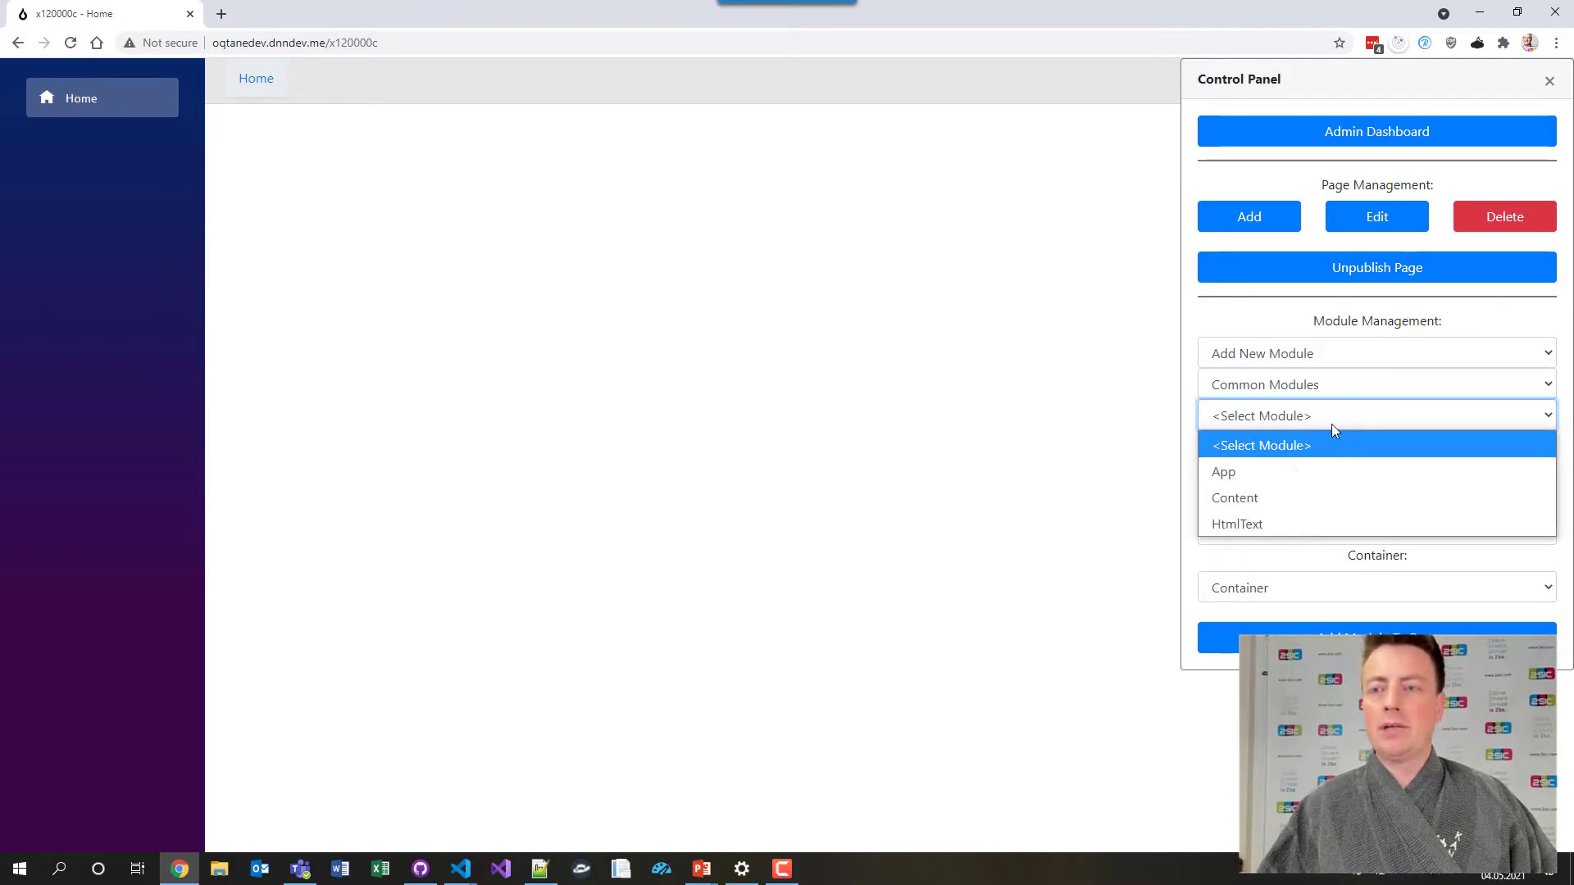
left_click(1290, 493)
left_click(1305, 712)
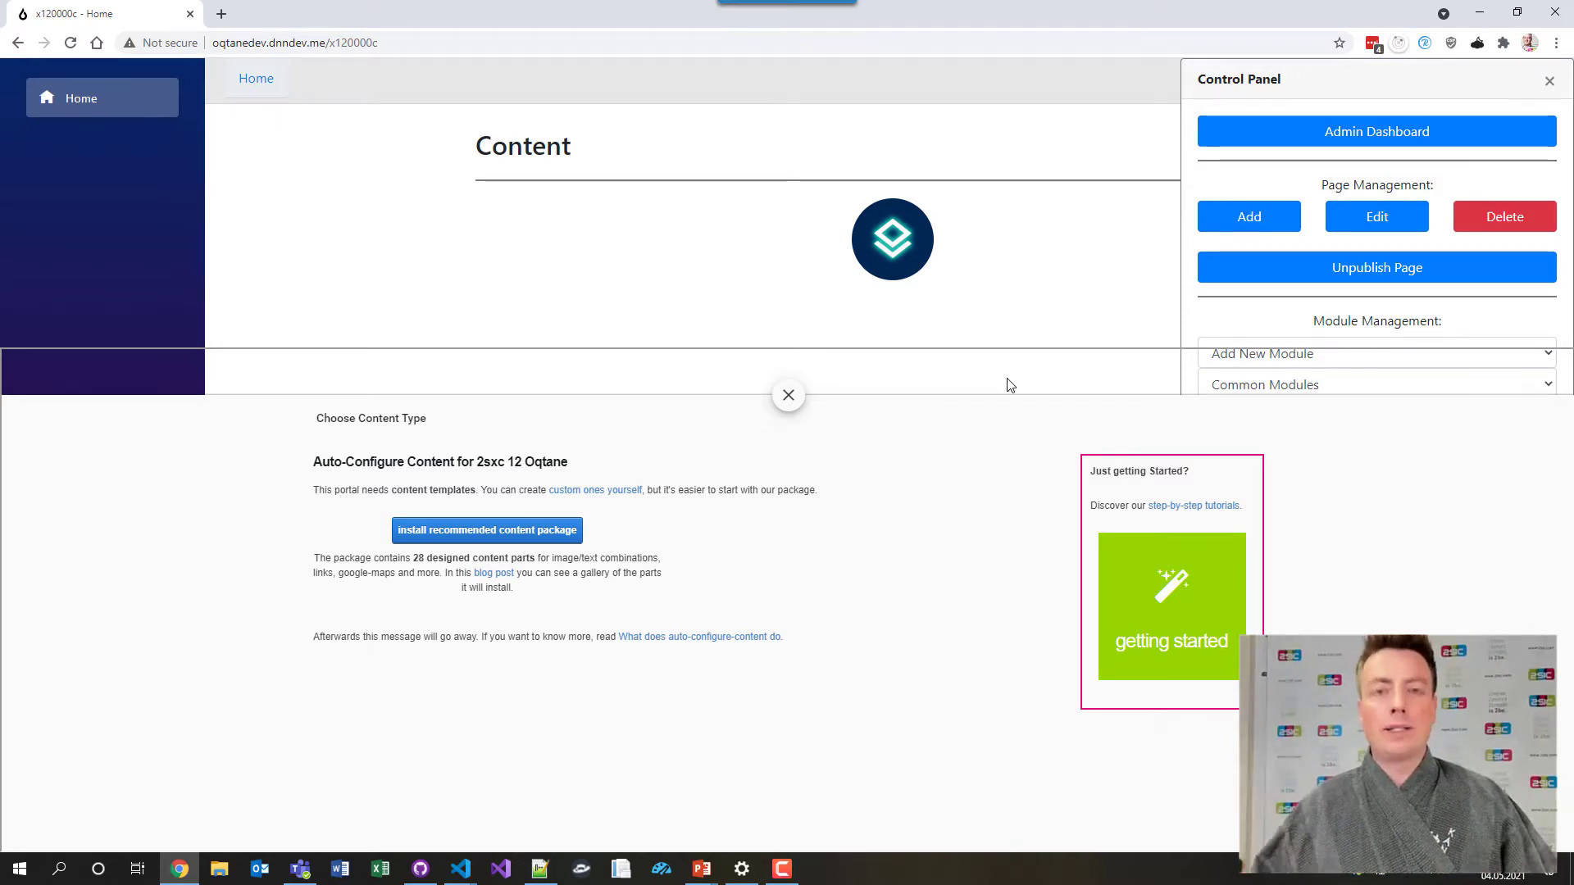
left_click(426, 535)
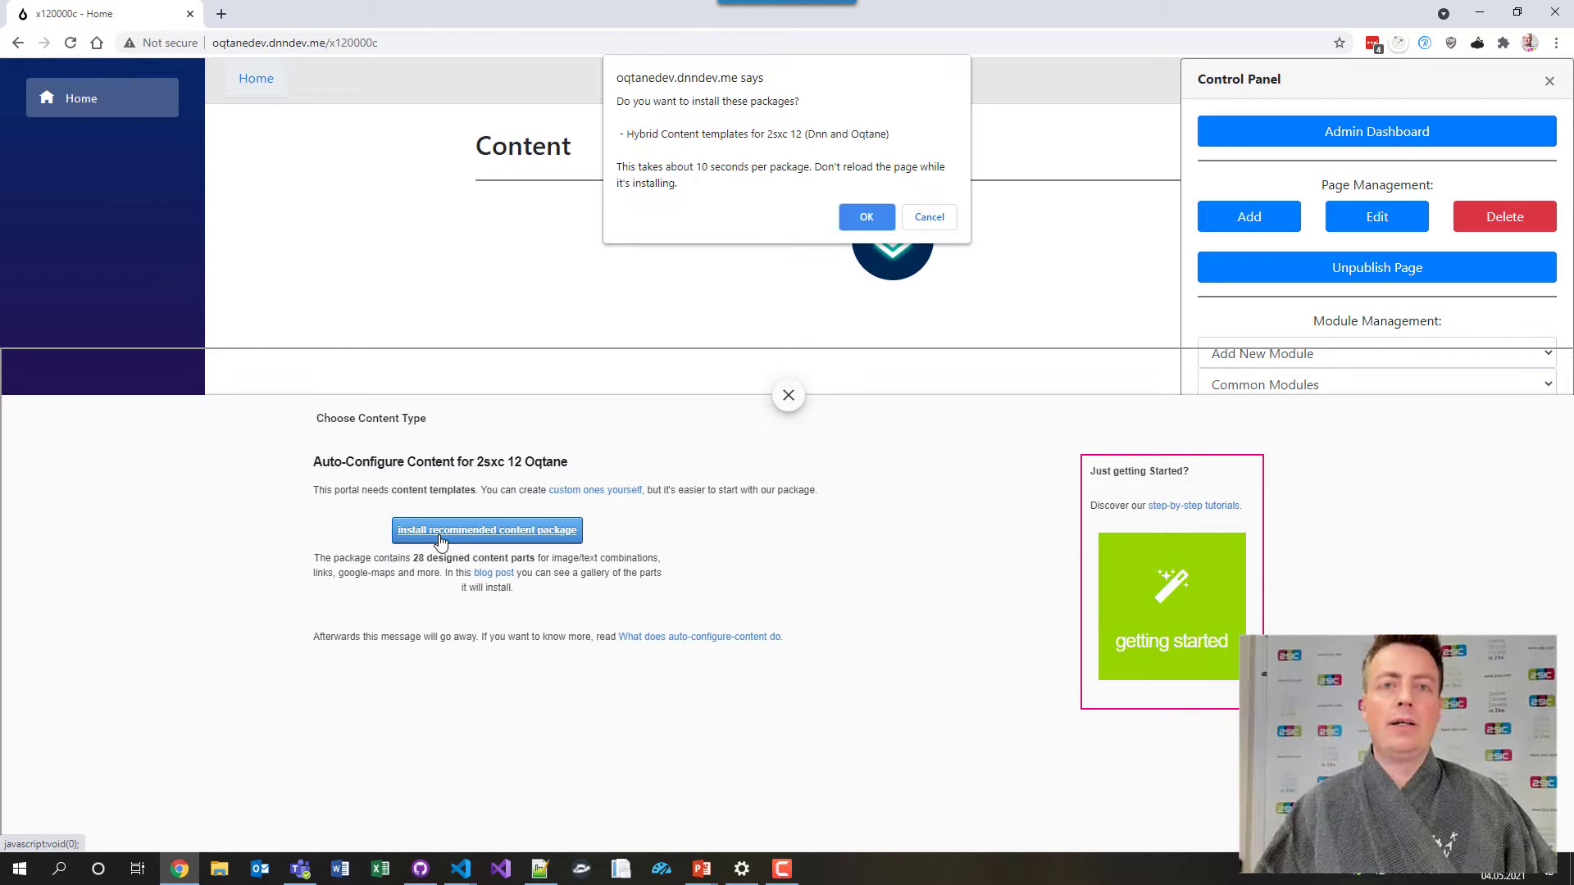
left_click(868, 214)
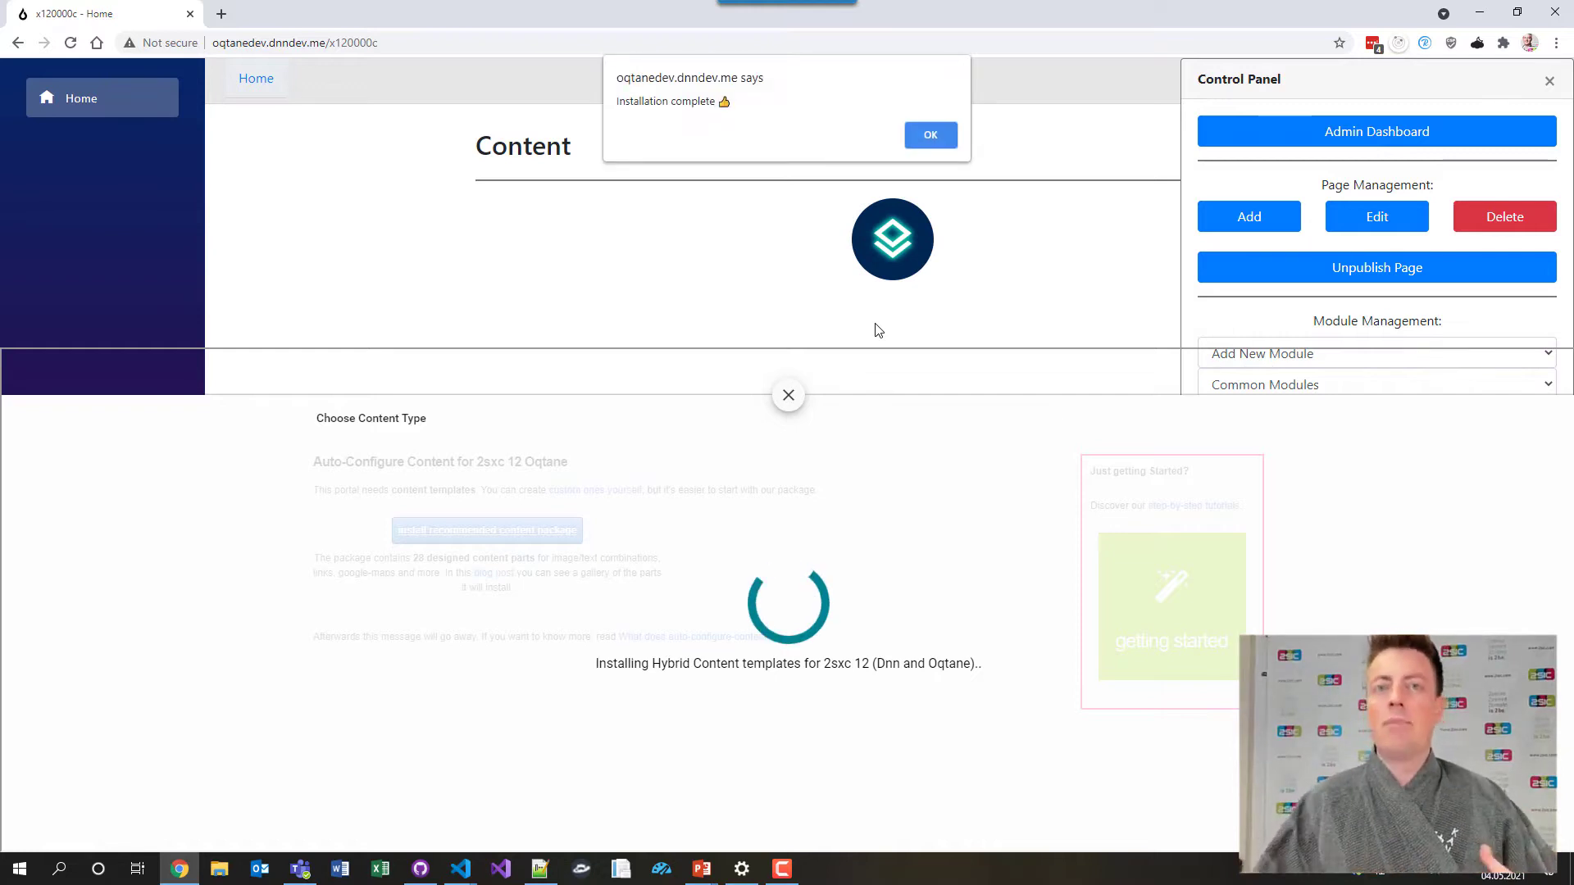
Step: Choose the image-and-text content type with its default layout for the module
left_click(943, 138)
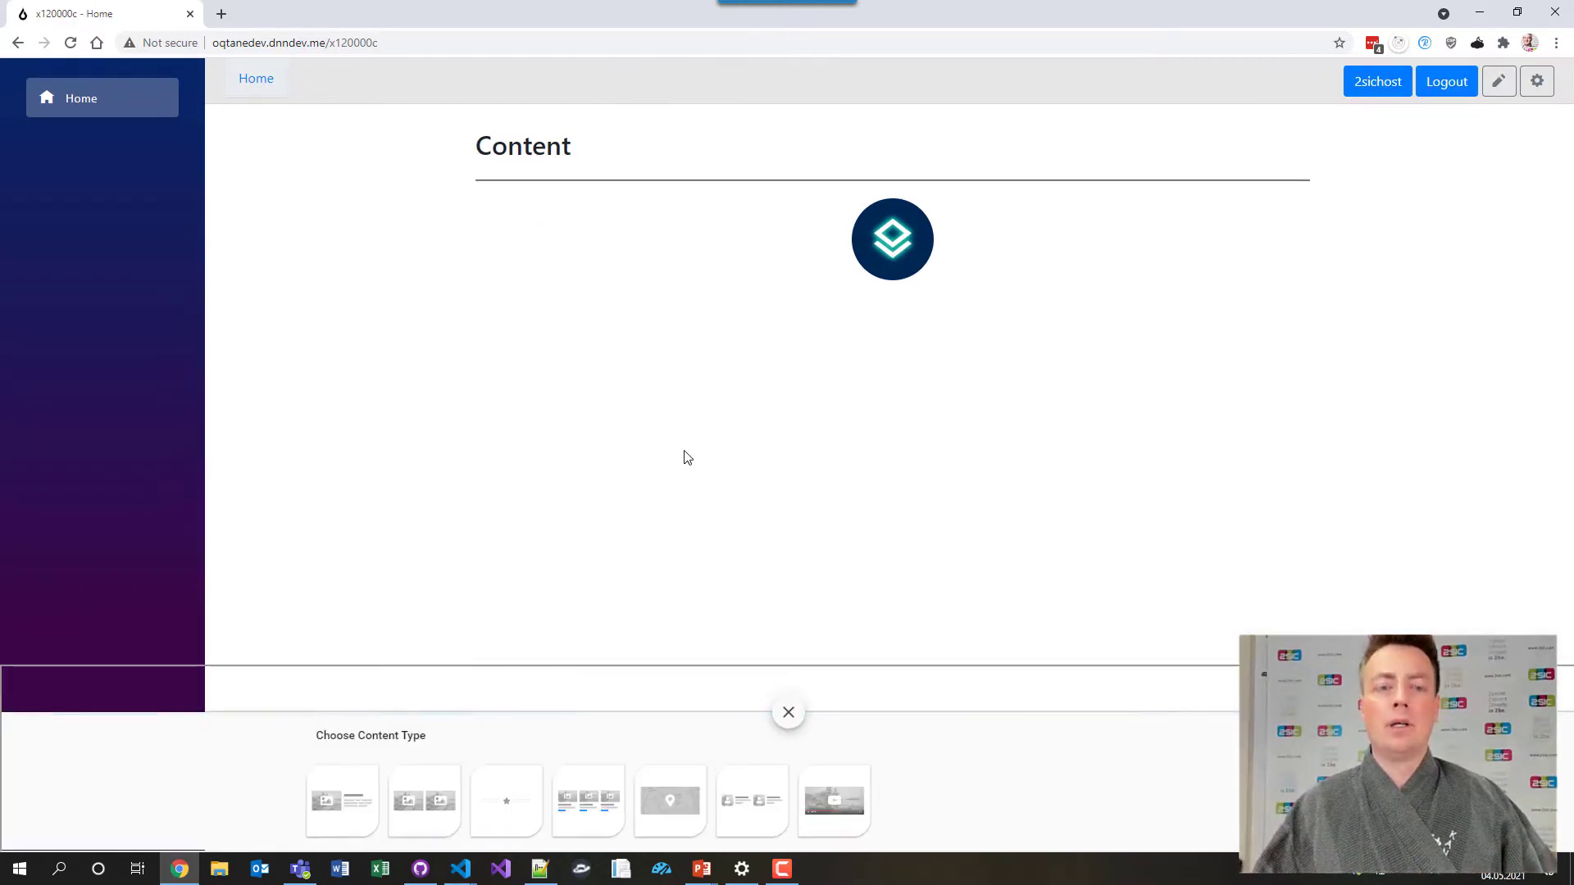
left_click(338, 809)
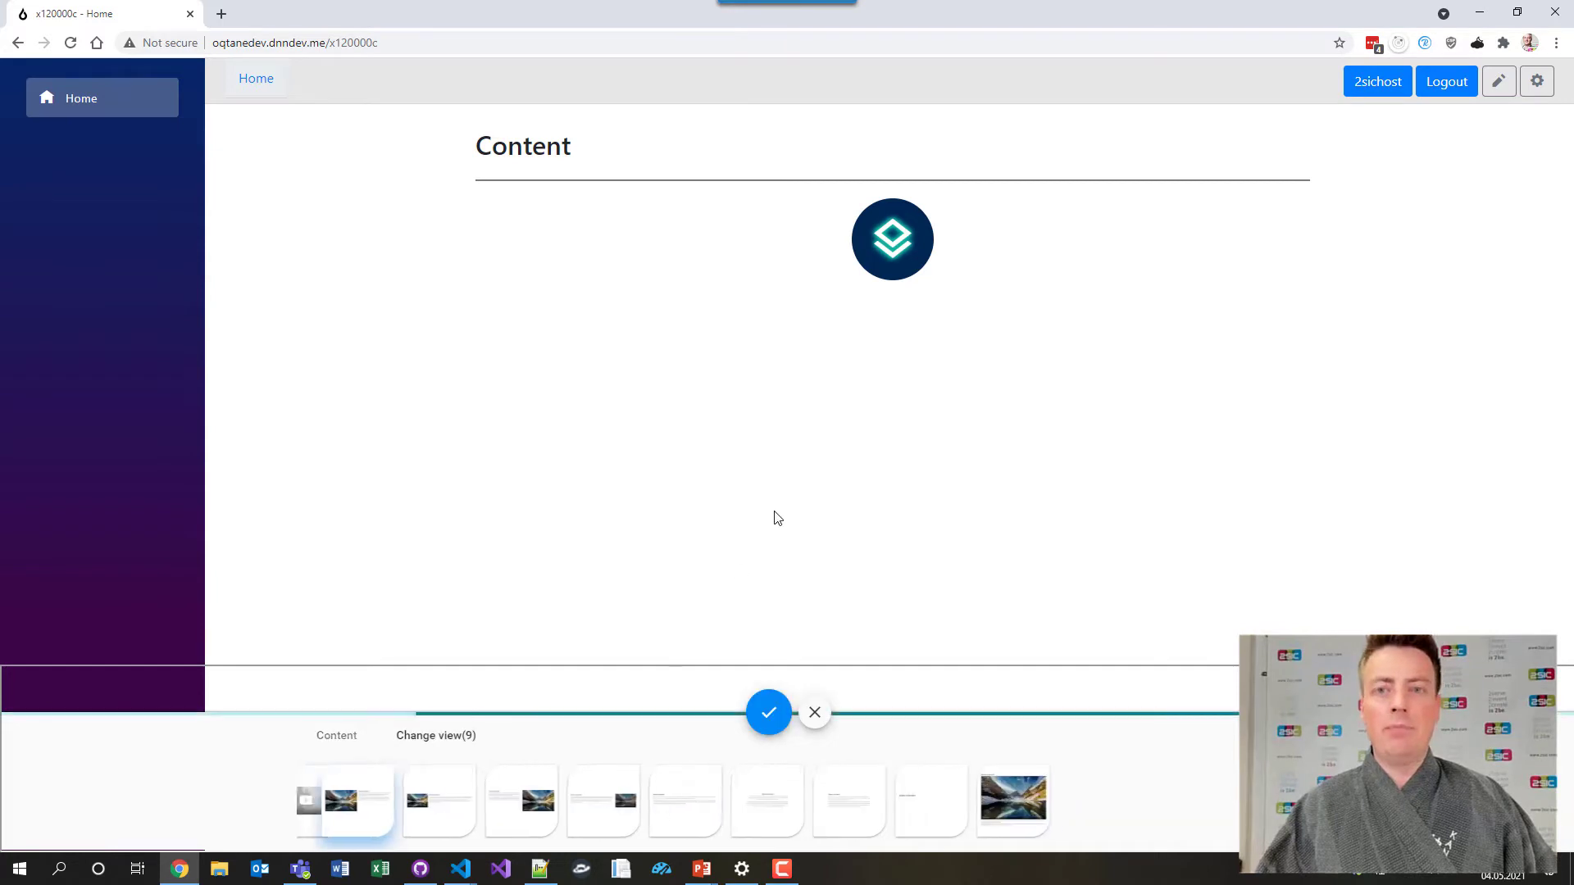
left_click(766, 715)
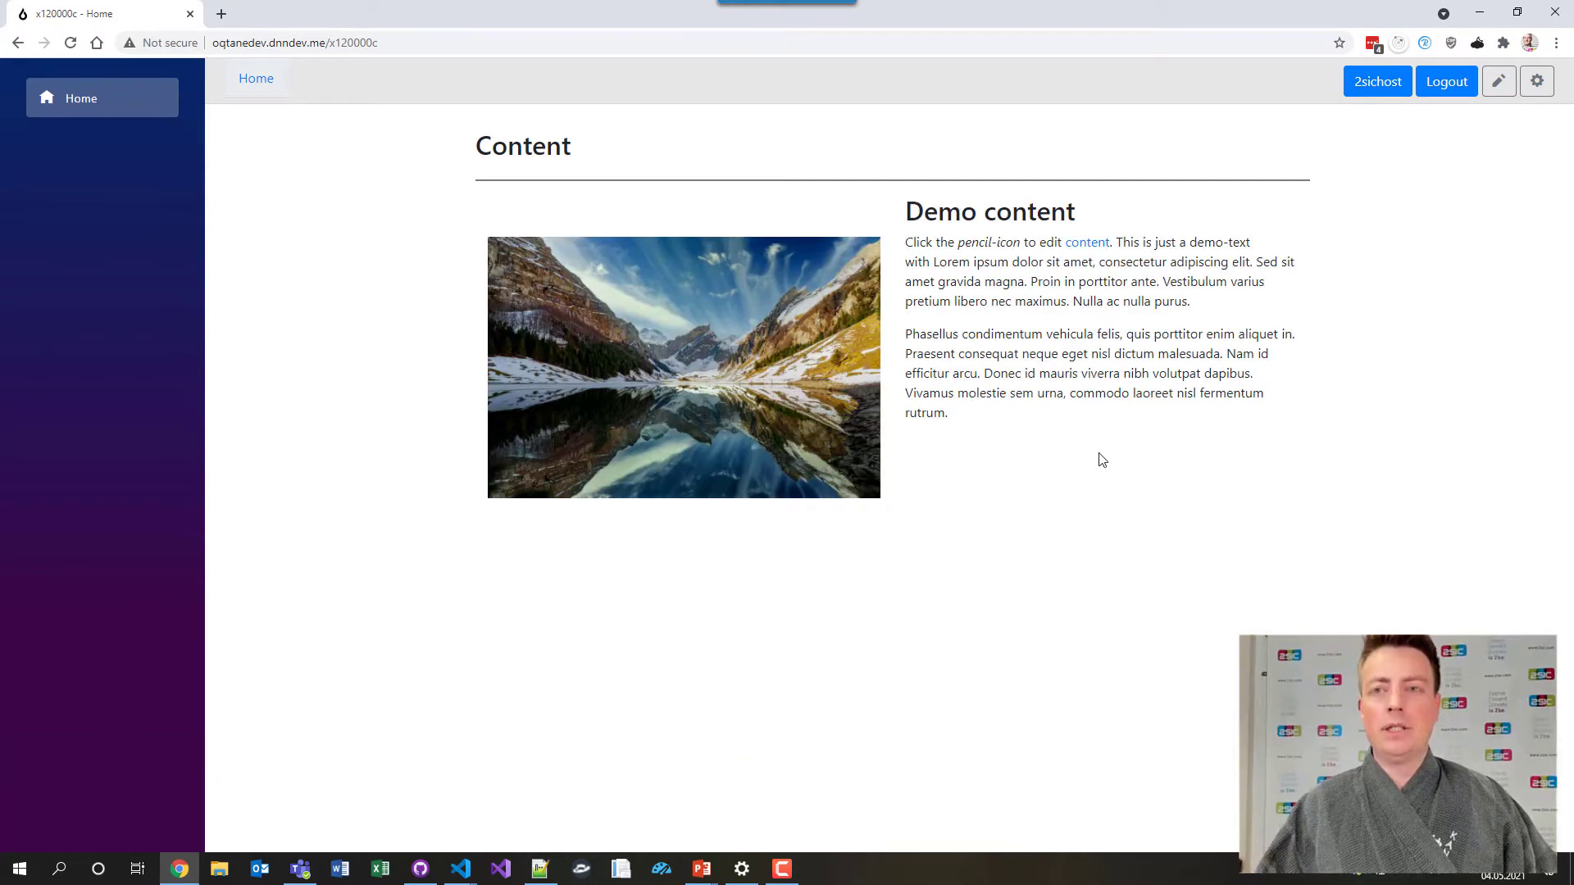
Step: Title the content item 'may the 4th be with you'
left_click(1219, 223)
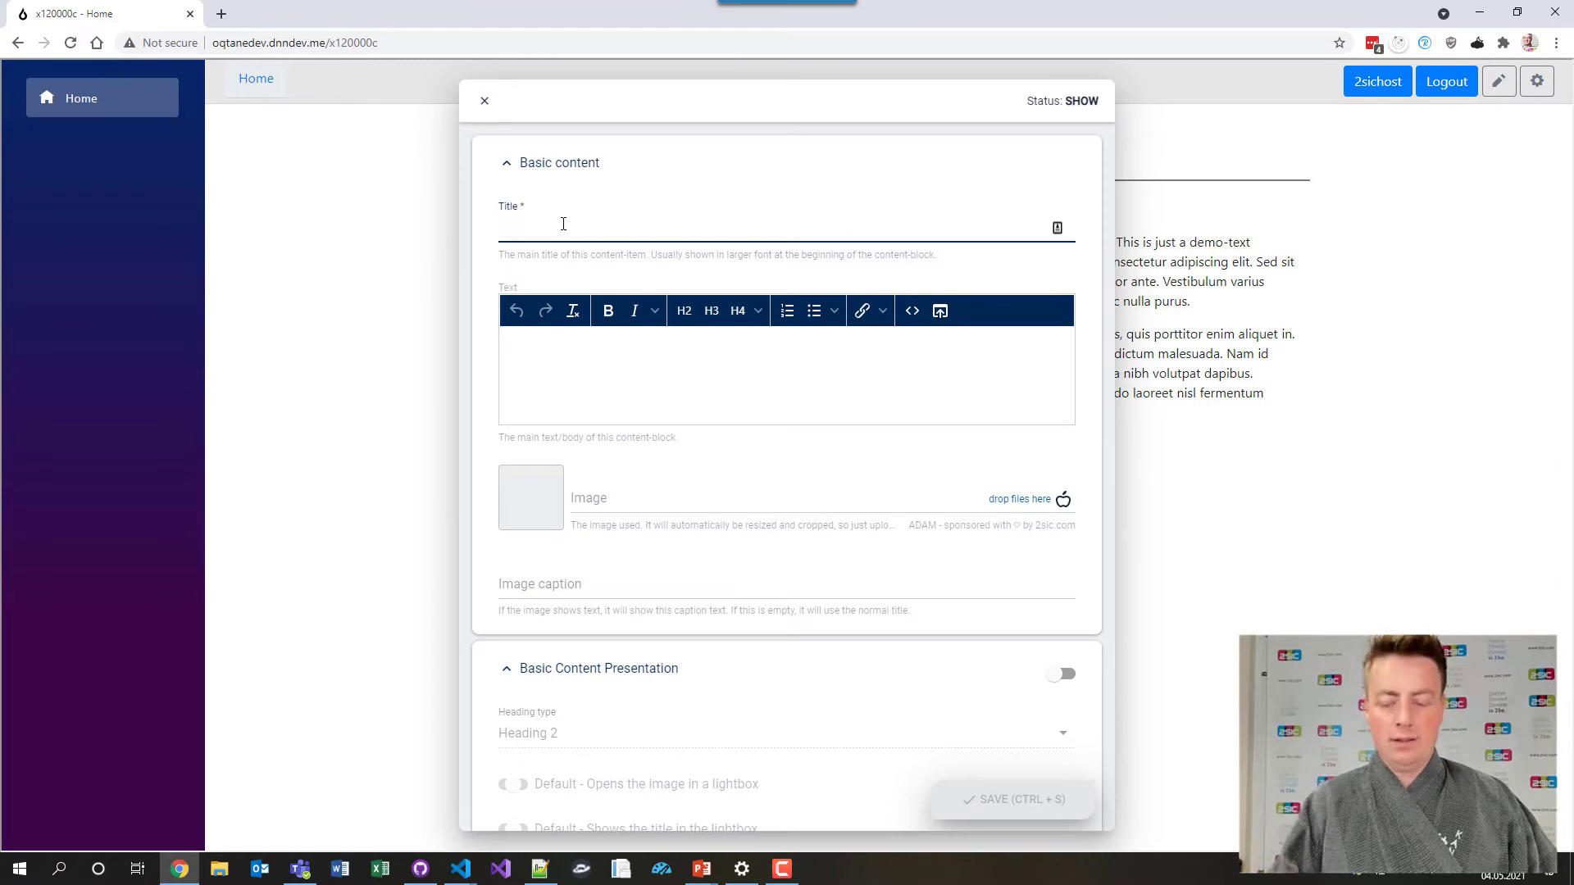
type("may the 4th be with")
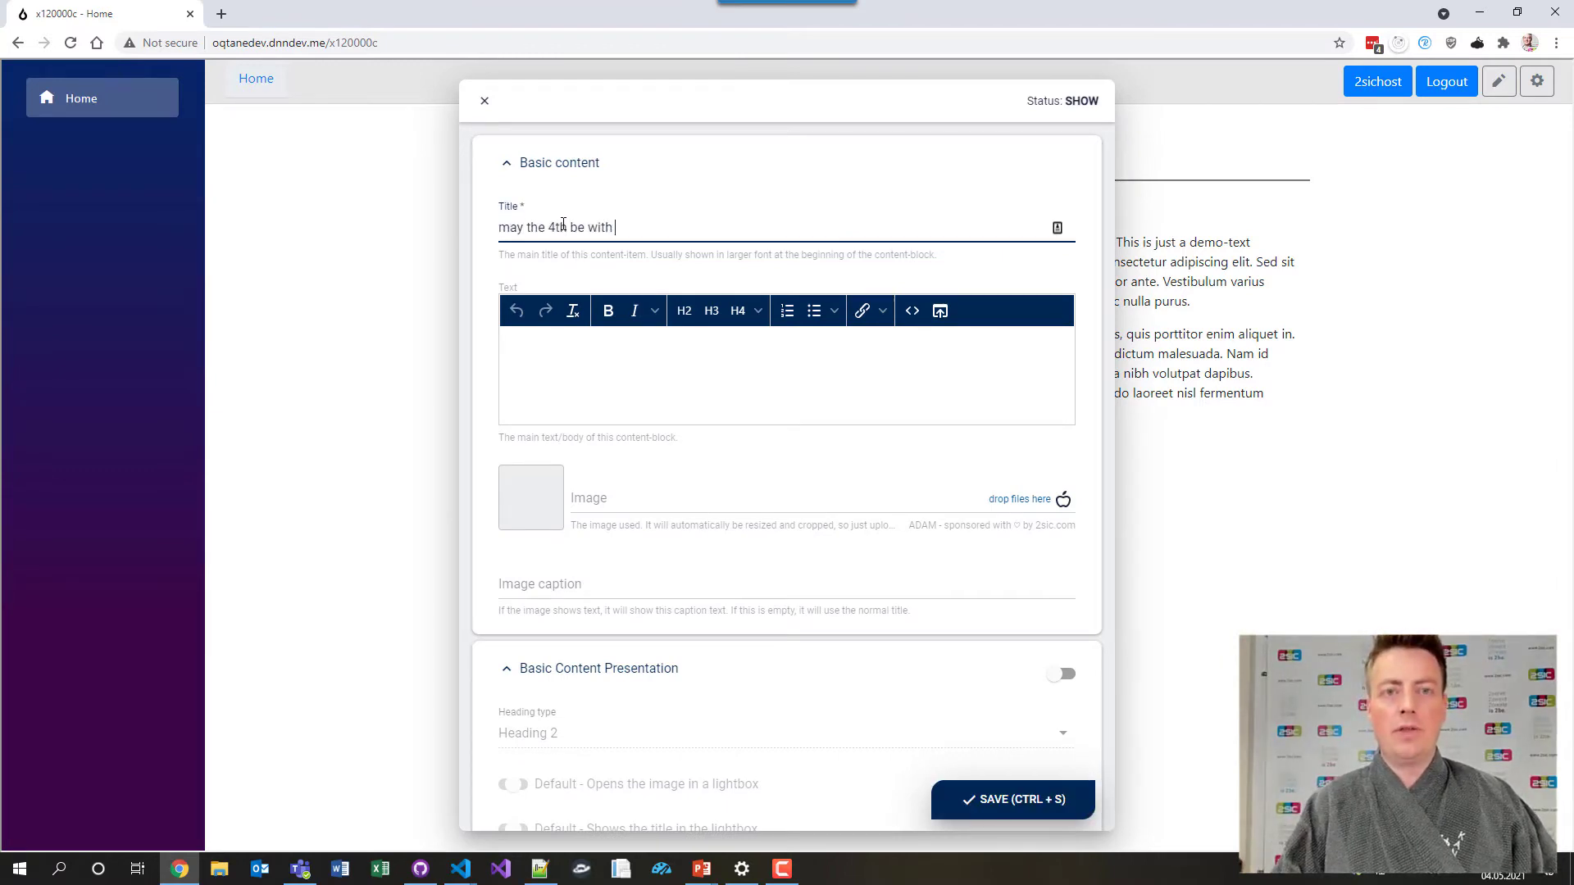
type(" oy")
key("BackSpace")
key("BackSpace")
type("you")
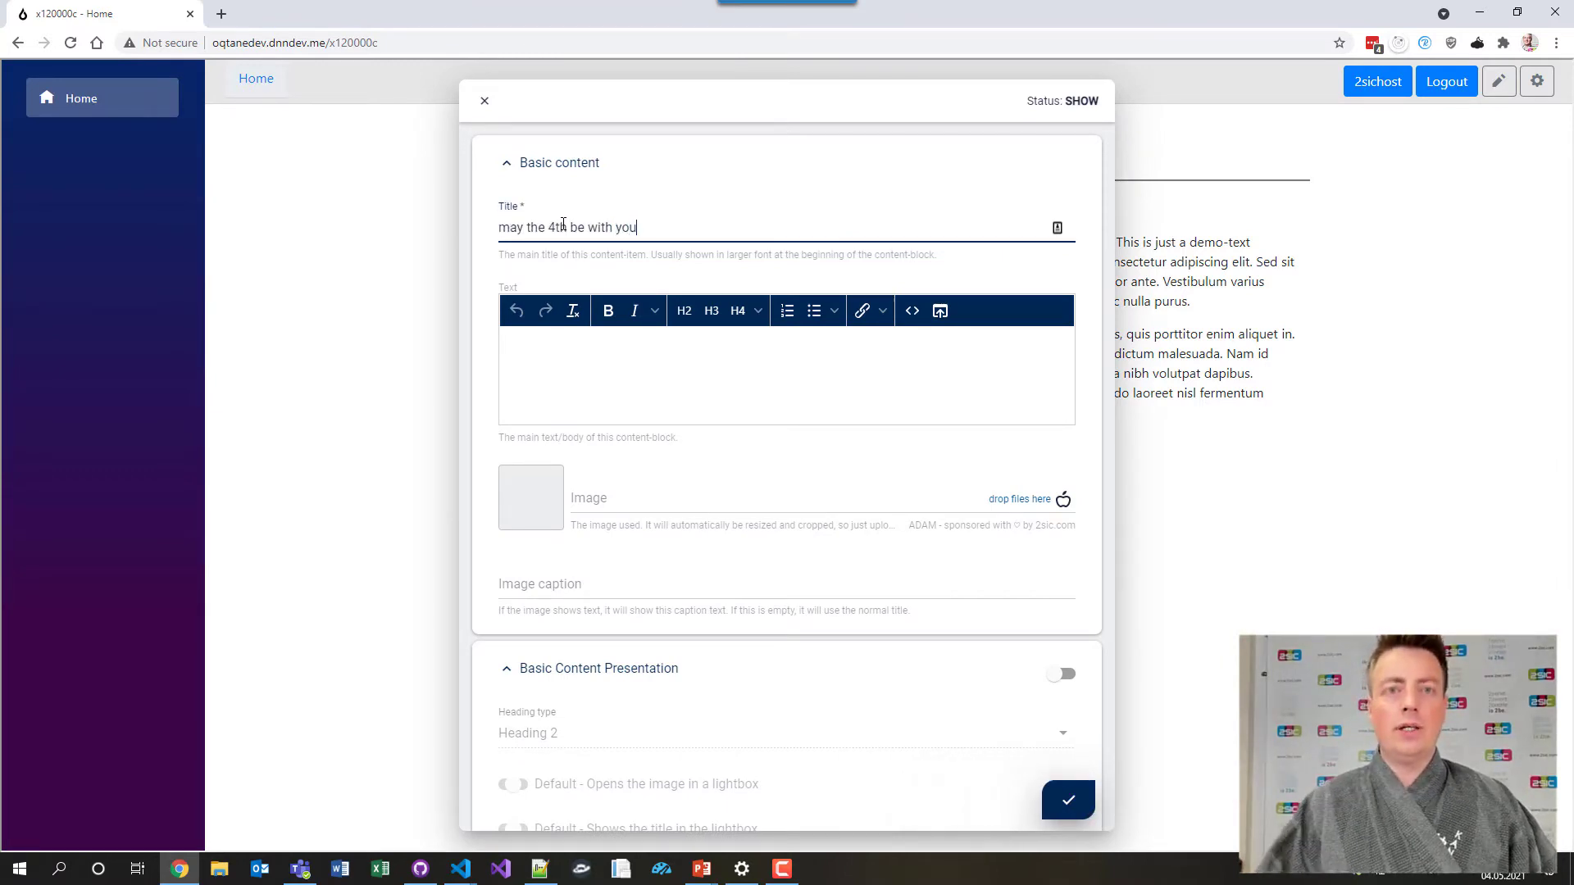
Step: Write the body text 'Now for' followed by the bullets Oqtane and Dnn
left_click(571, 394)
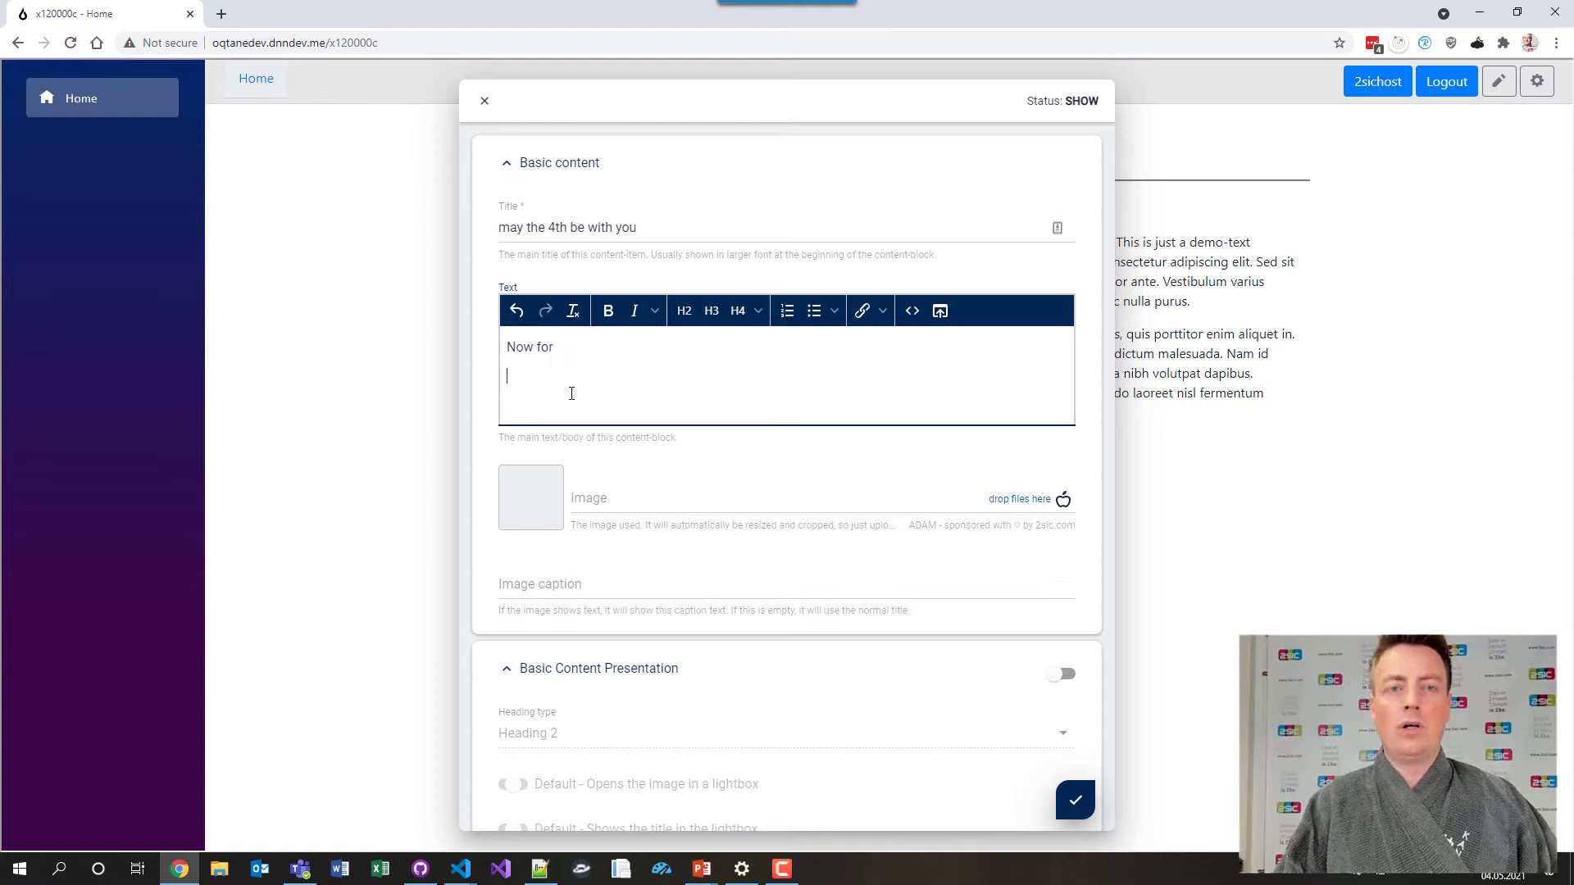
type("ne")
key("Return")
type("Dnn")
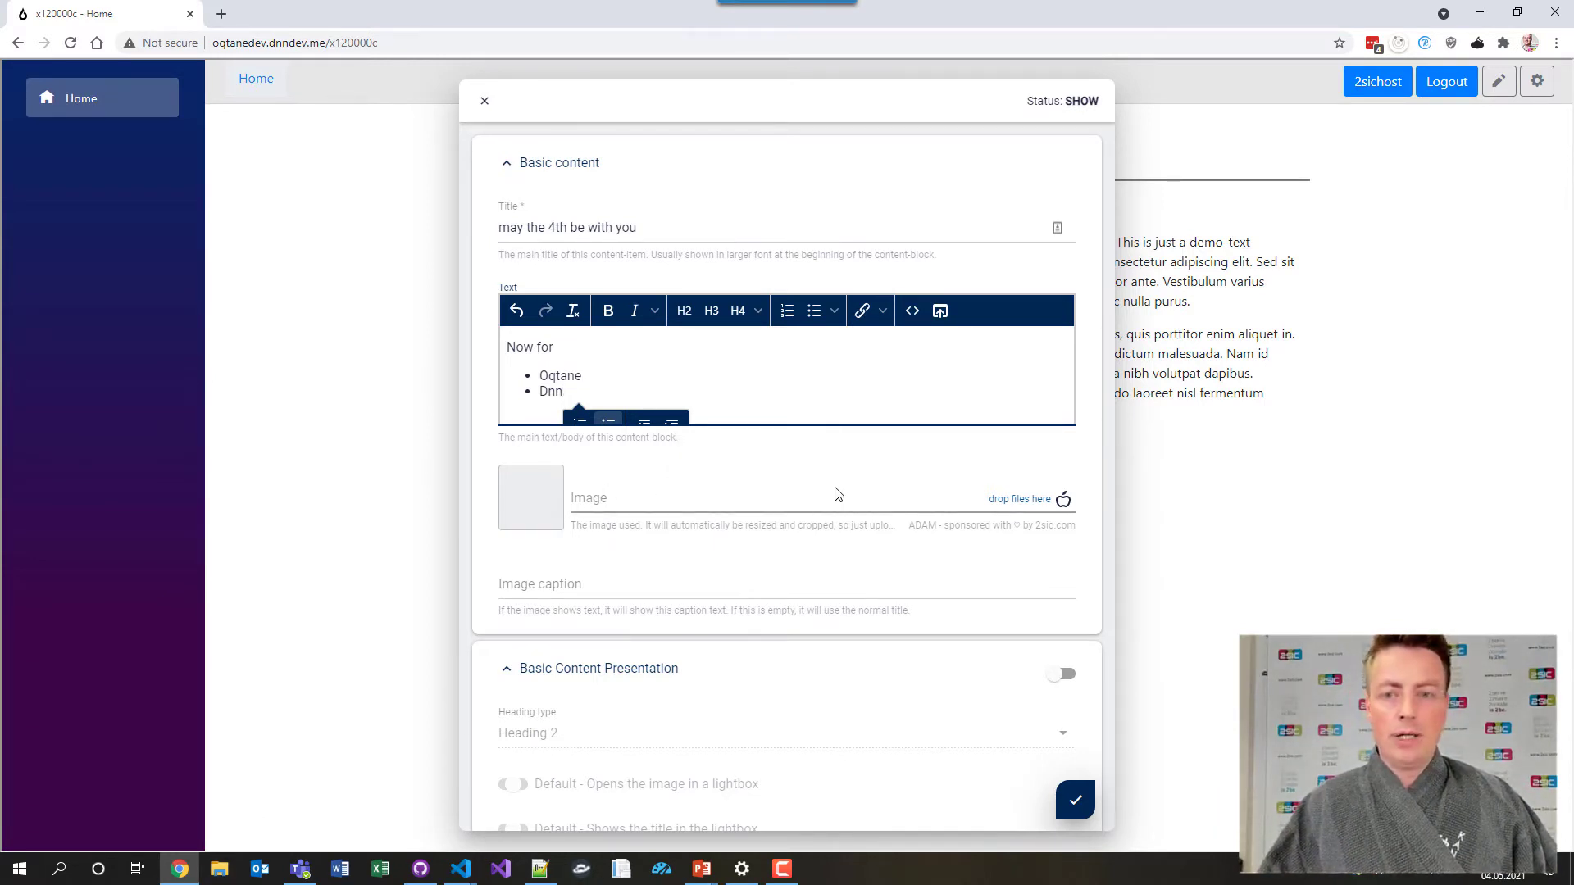
Step: Drag the 2sxc 12 Hybrid Released image from File Explorer into the Image field and save
left_click(219, 869)
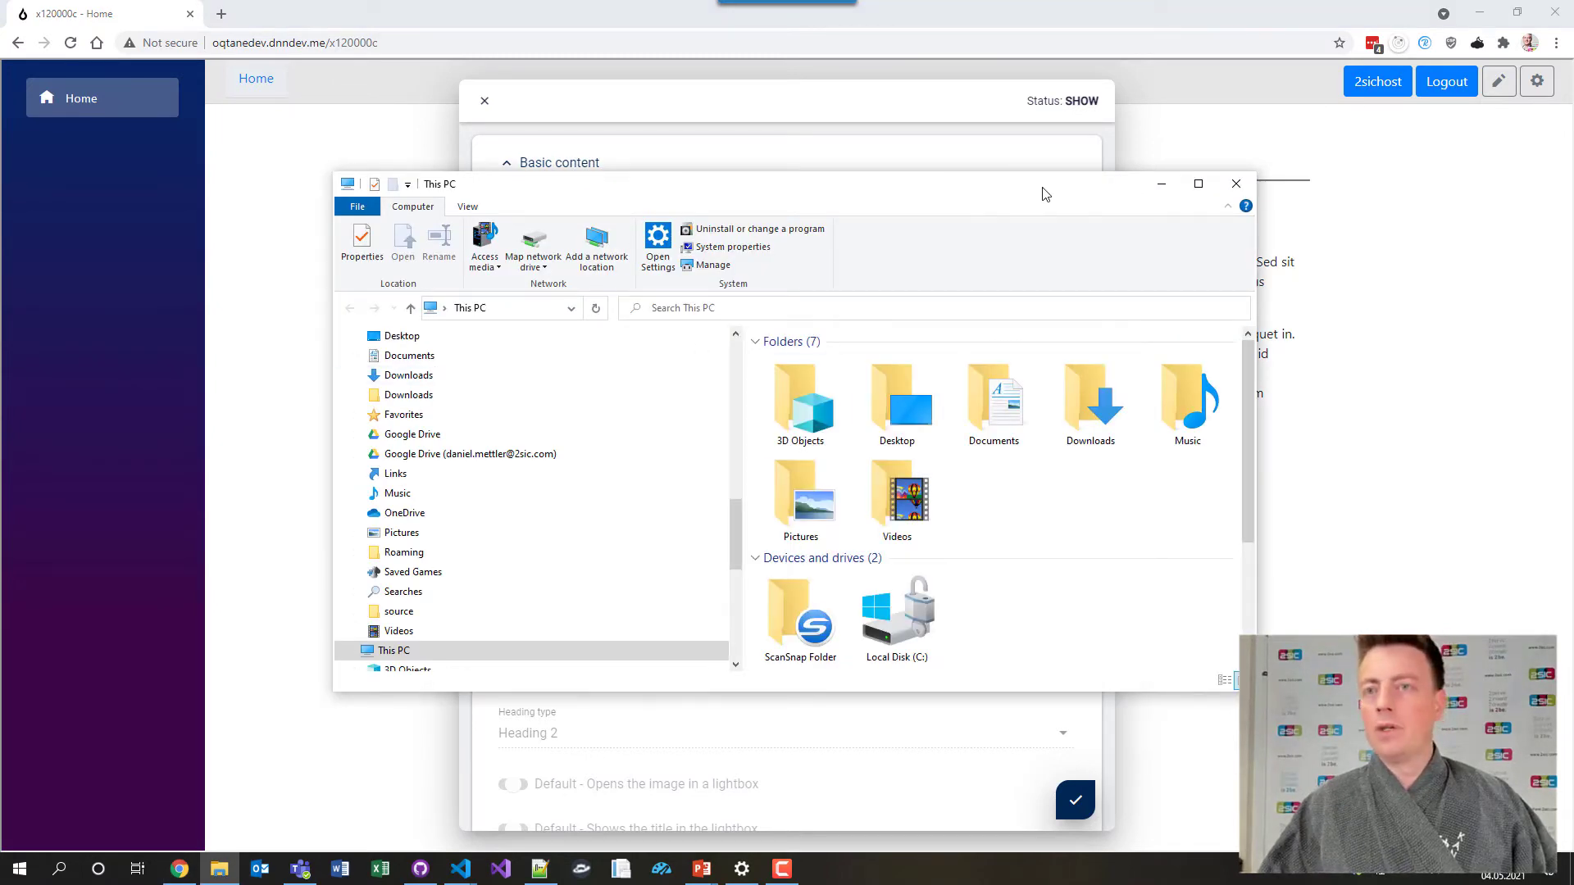
left_click(1161, 184)
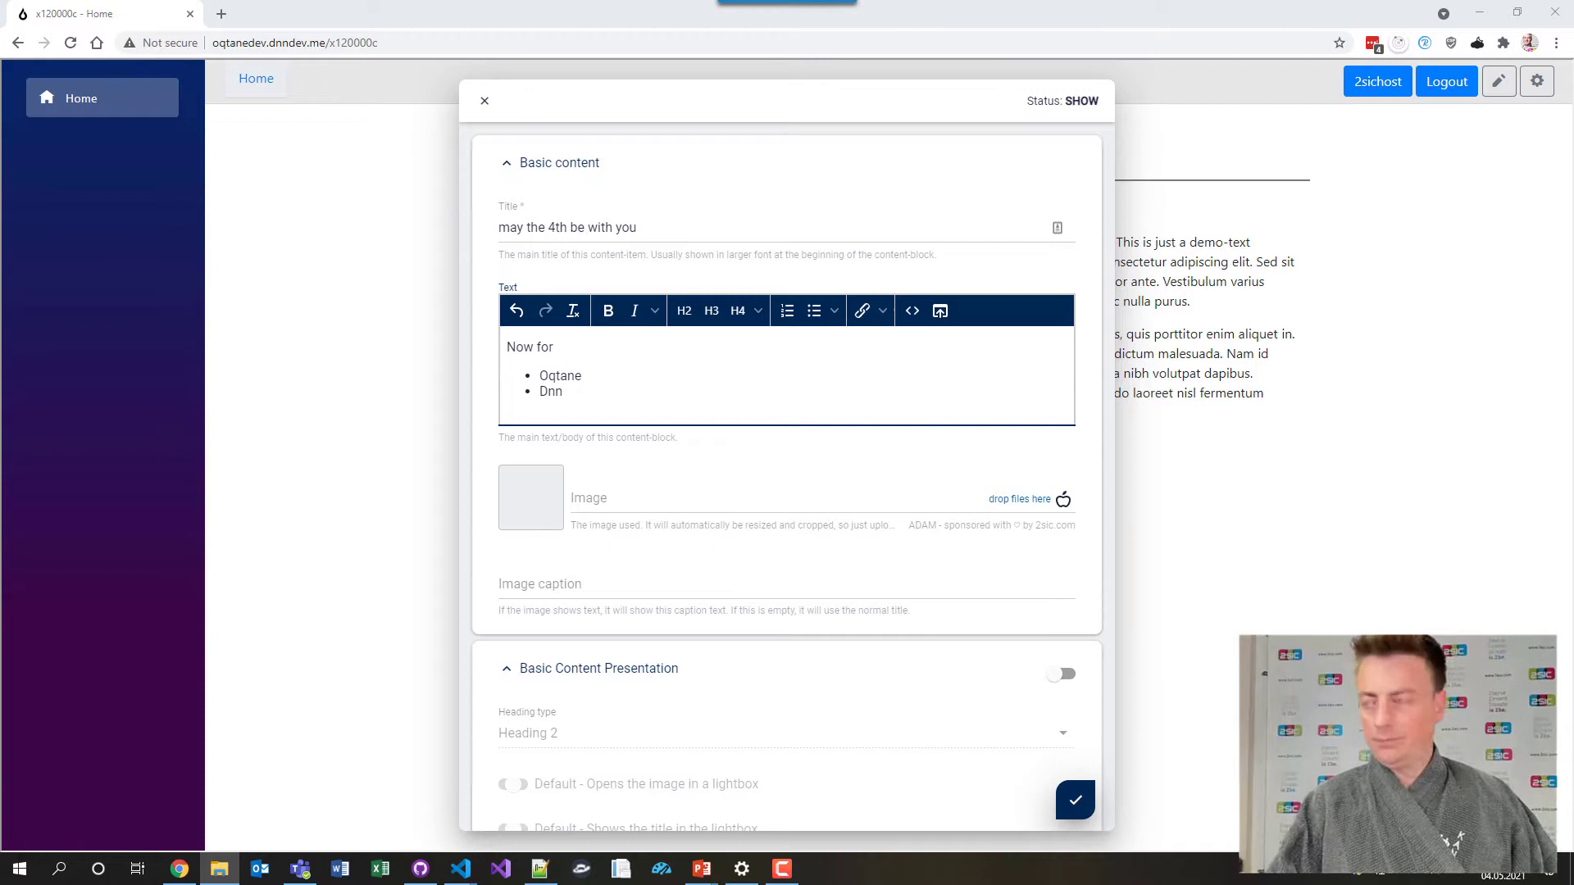
left_click(219, 868)
left_click_drag(816, 238, 1318, 193)
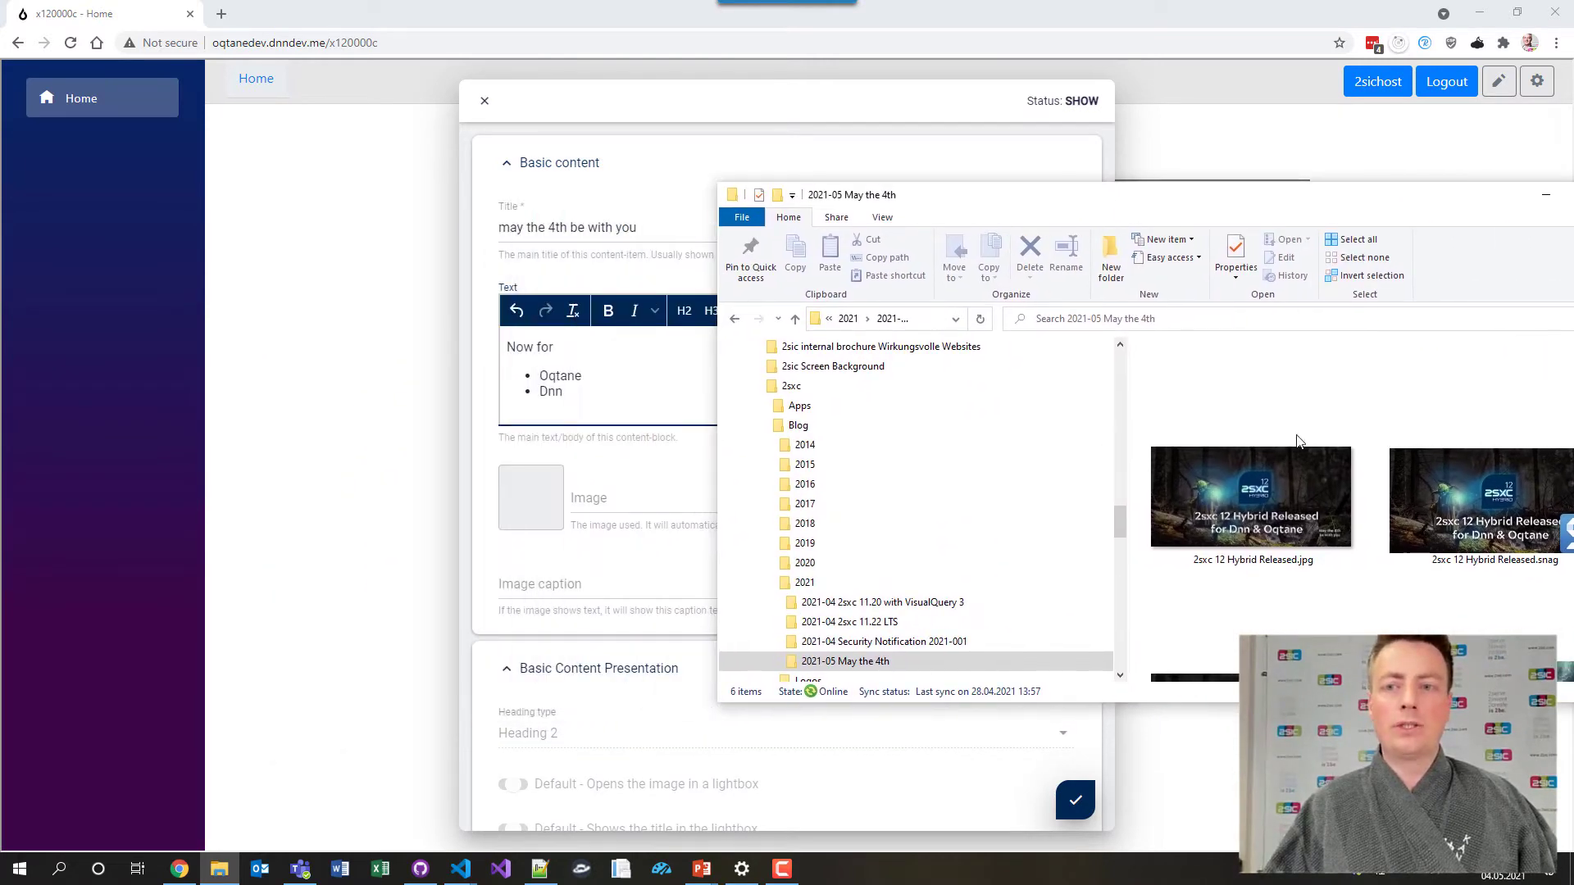
left_click_drag(1275, 500, 592, 501)
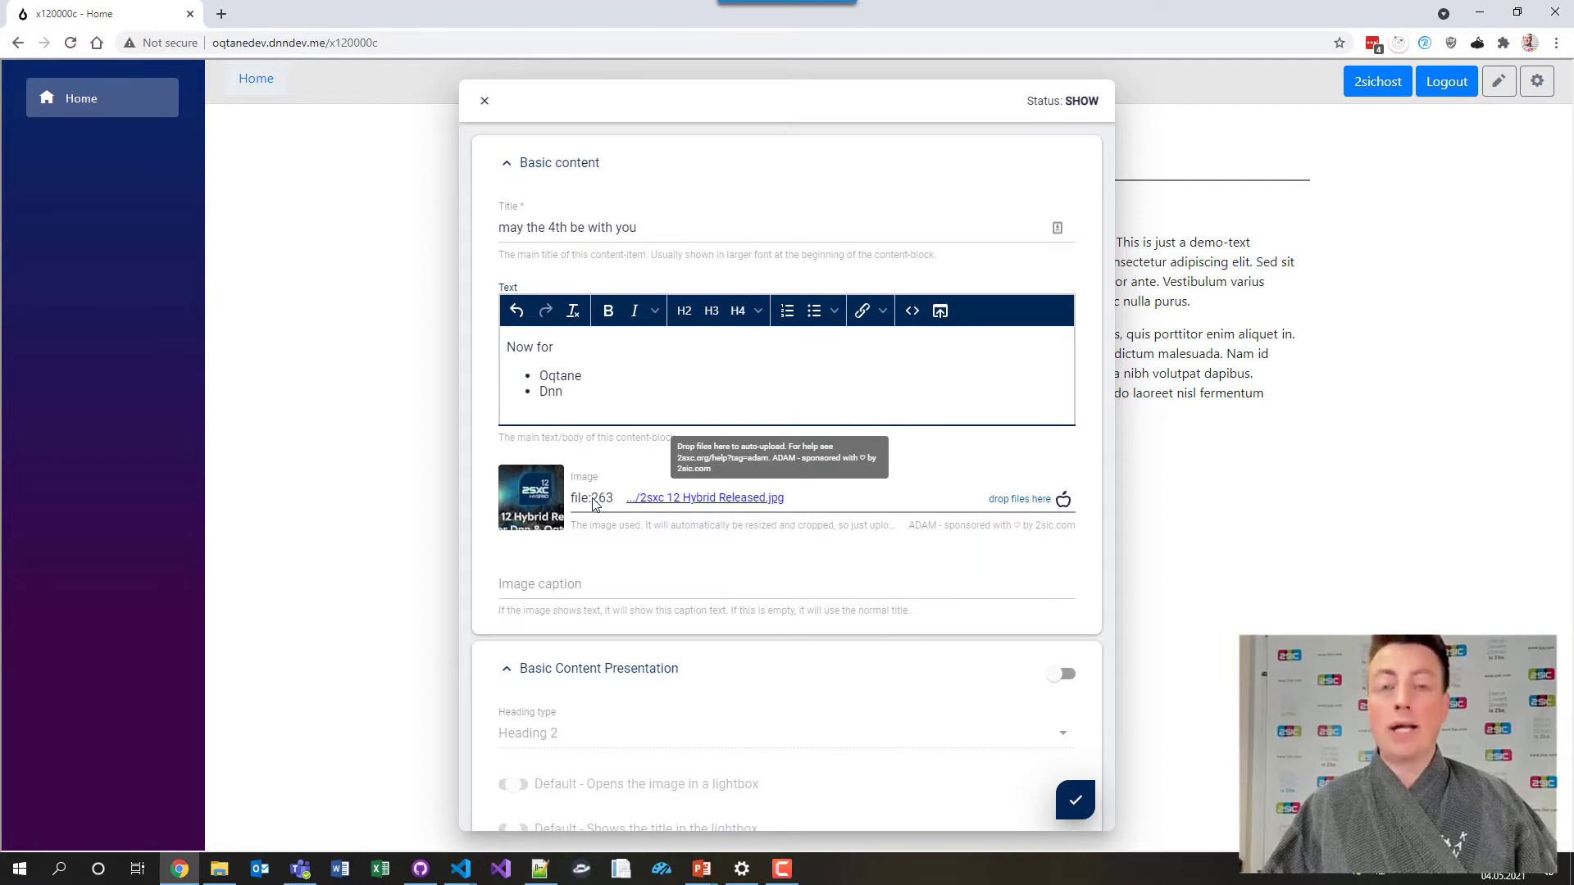
left_click(1075, 801)
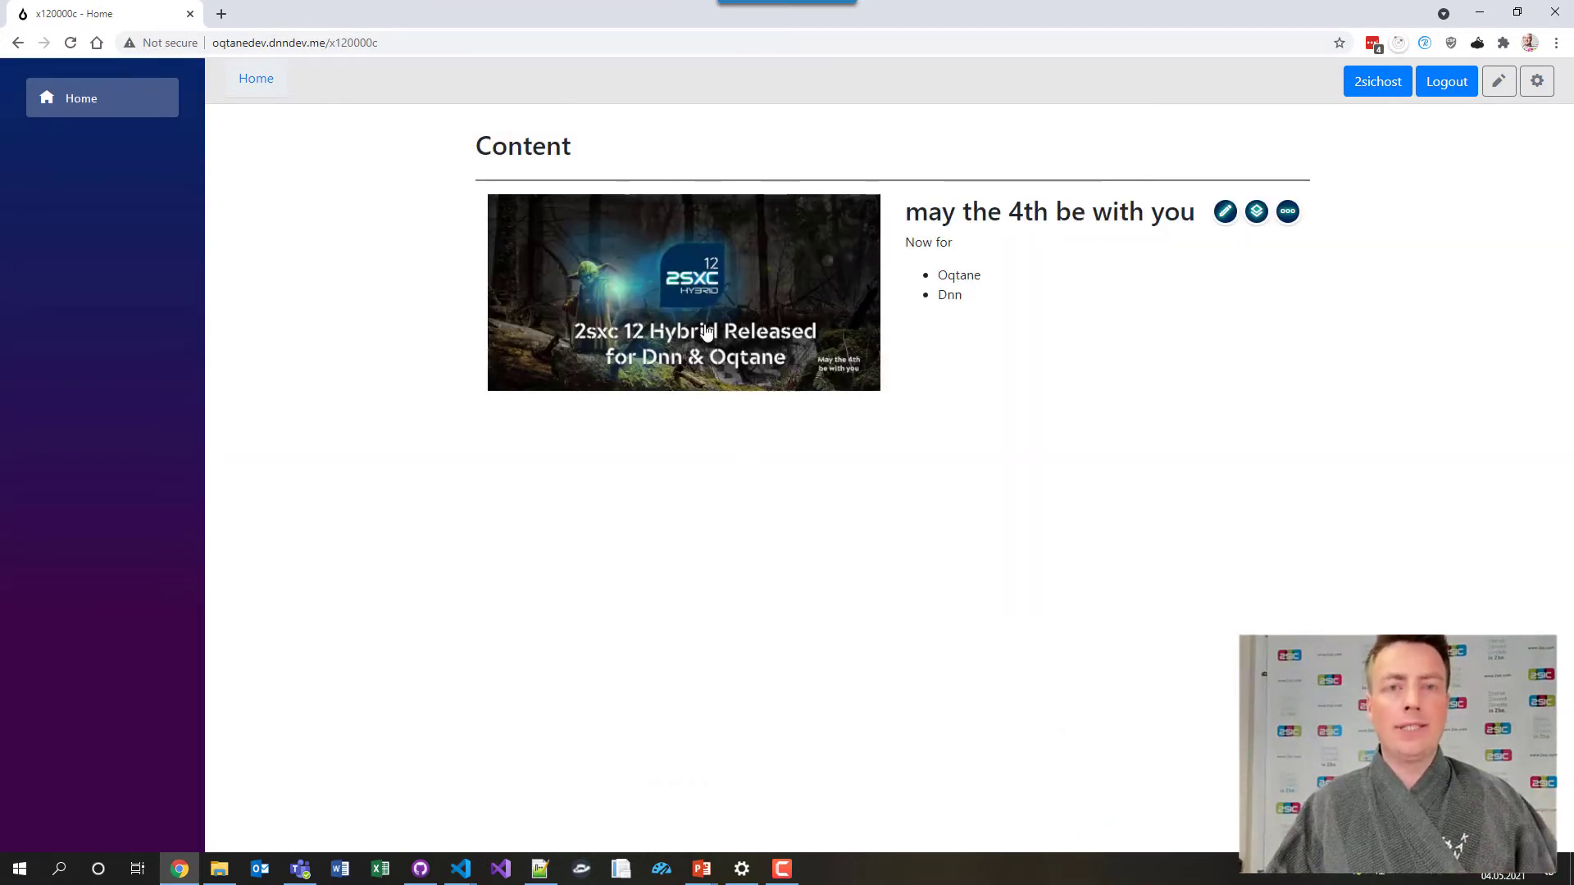
Step: Switch the item to the Text | image 2:1 layout, text left and image right
left_click(1256, 213)
left_click(518, 804)
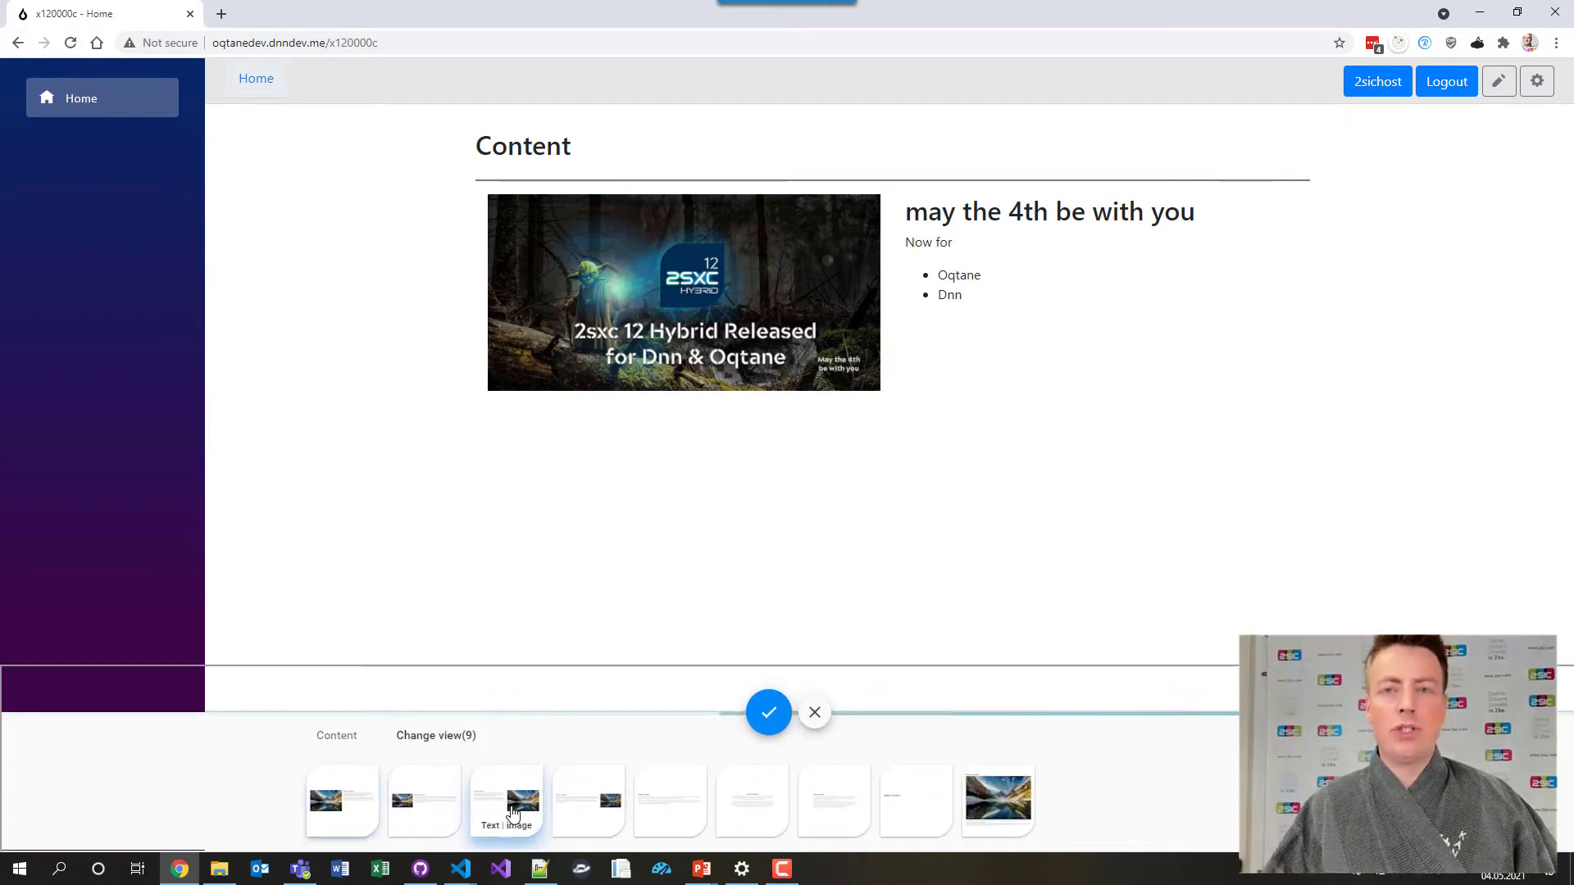
left_click(579, 801)
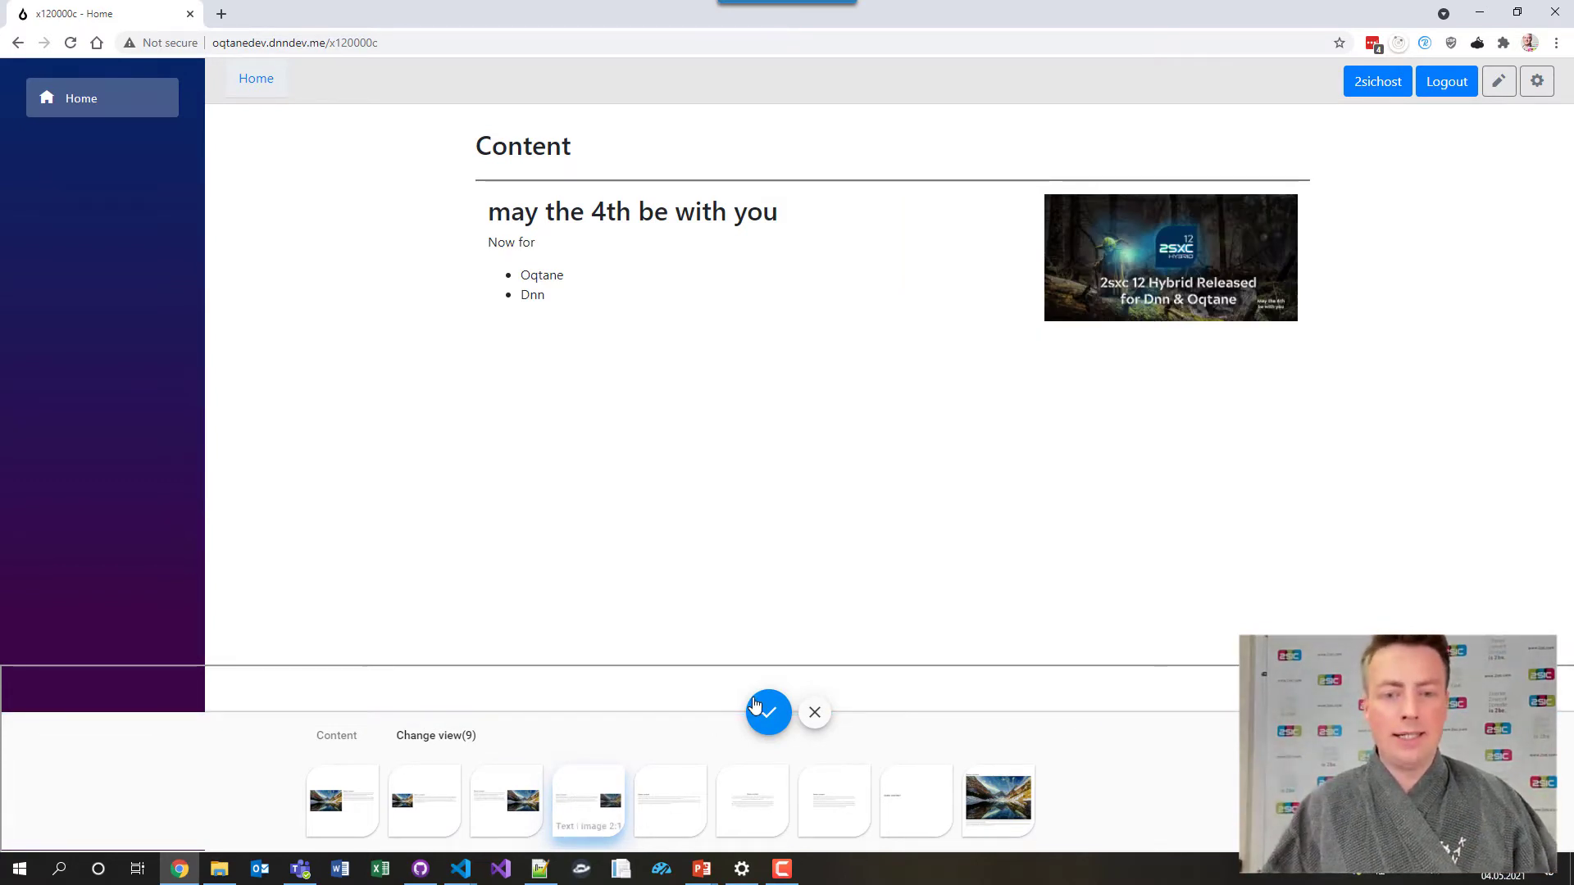
left_click(783, 718)
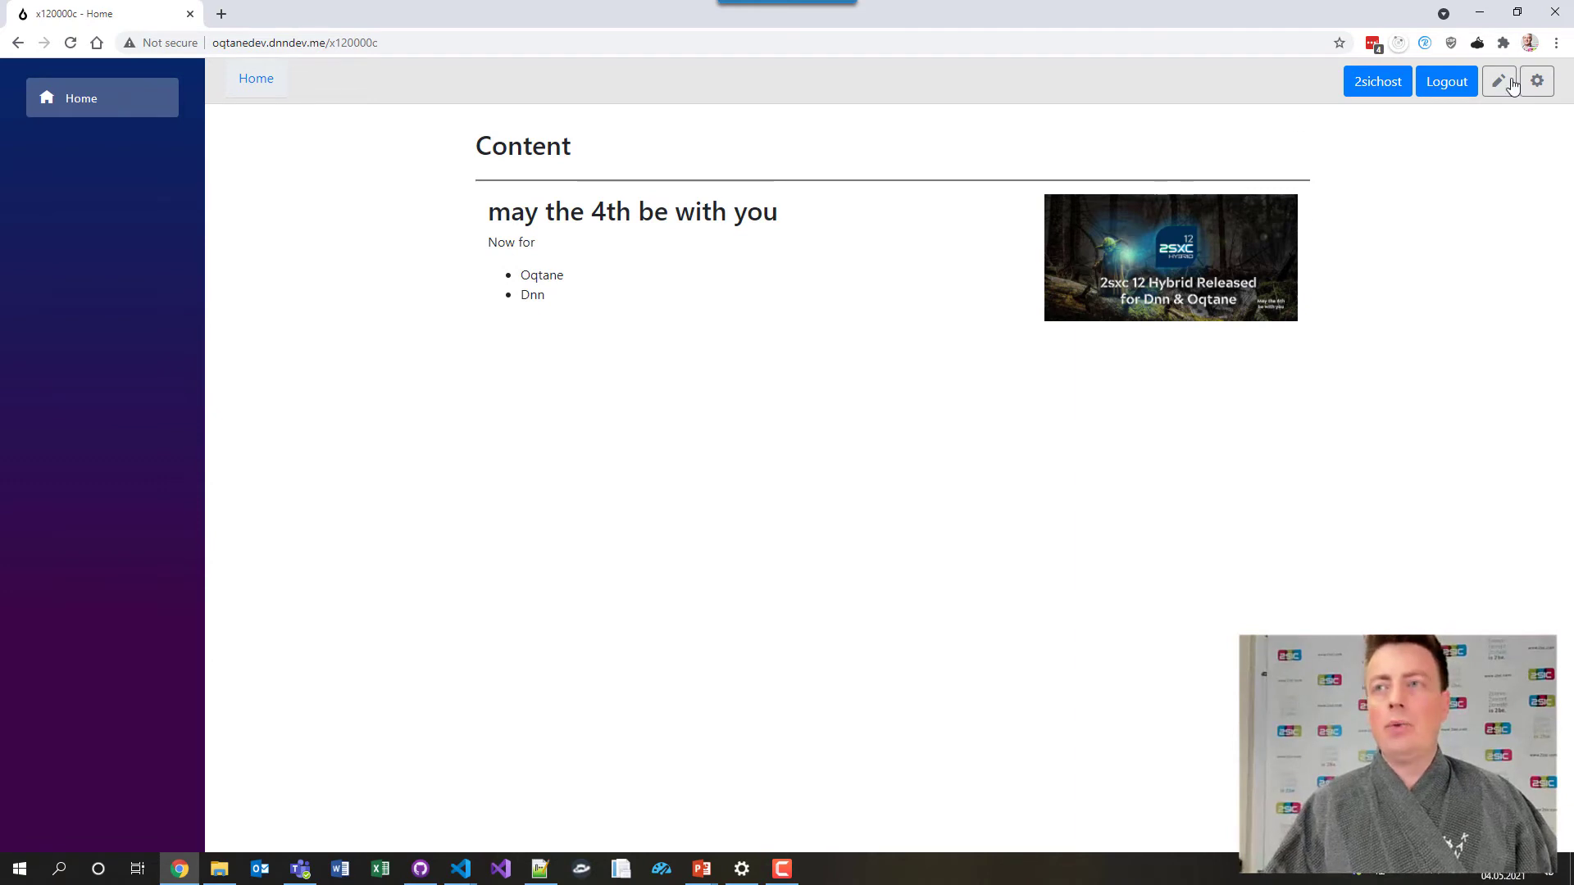
Step: Add a second Content module to the Home page
left_click(1537, 81)
left_click(1327, 415)
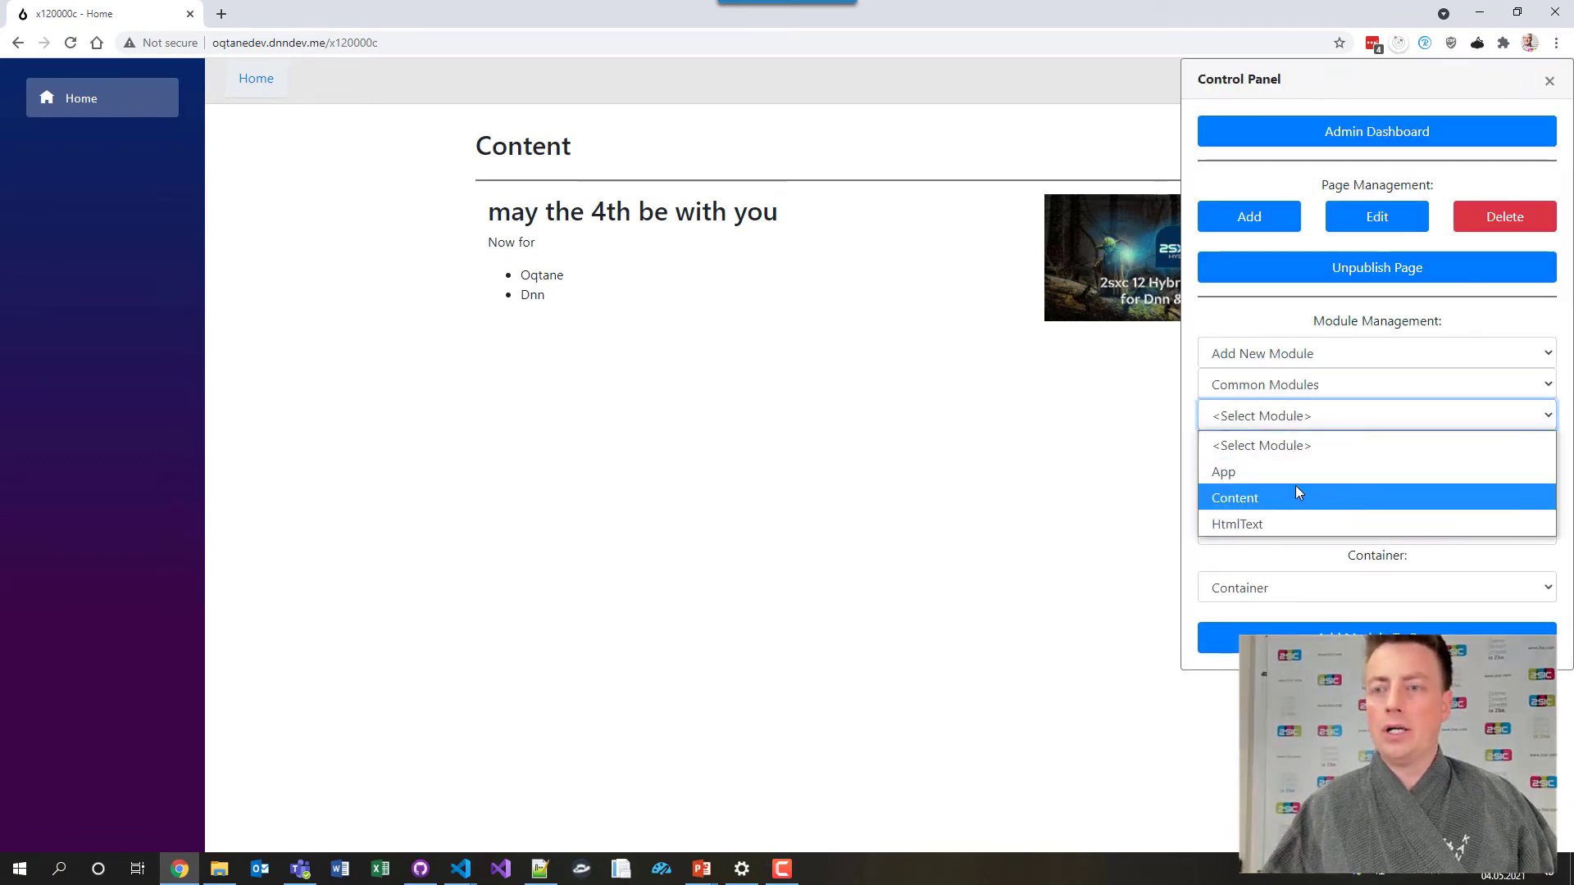
left_click(1299, 495)
left_click(1219, 712)
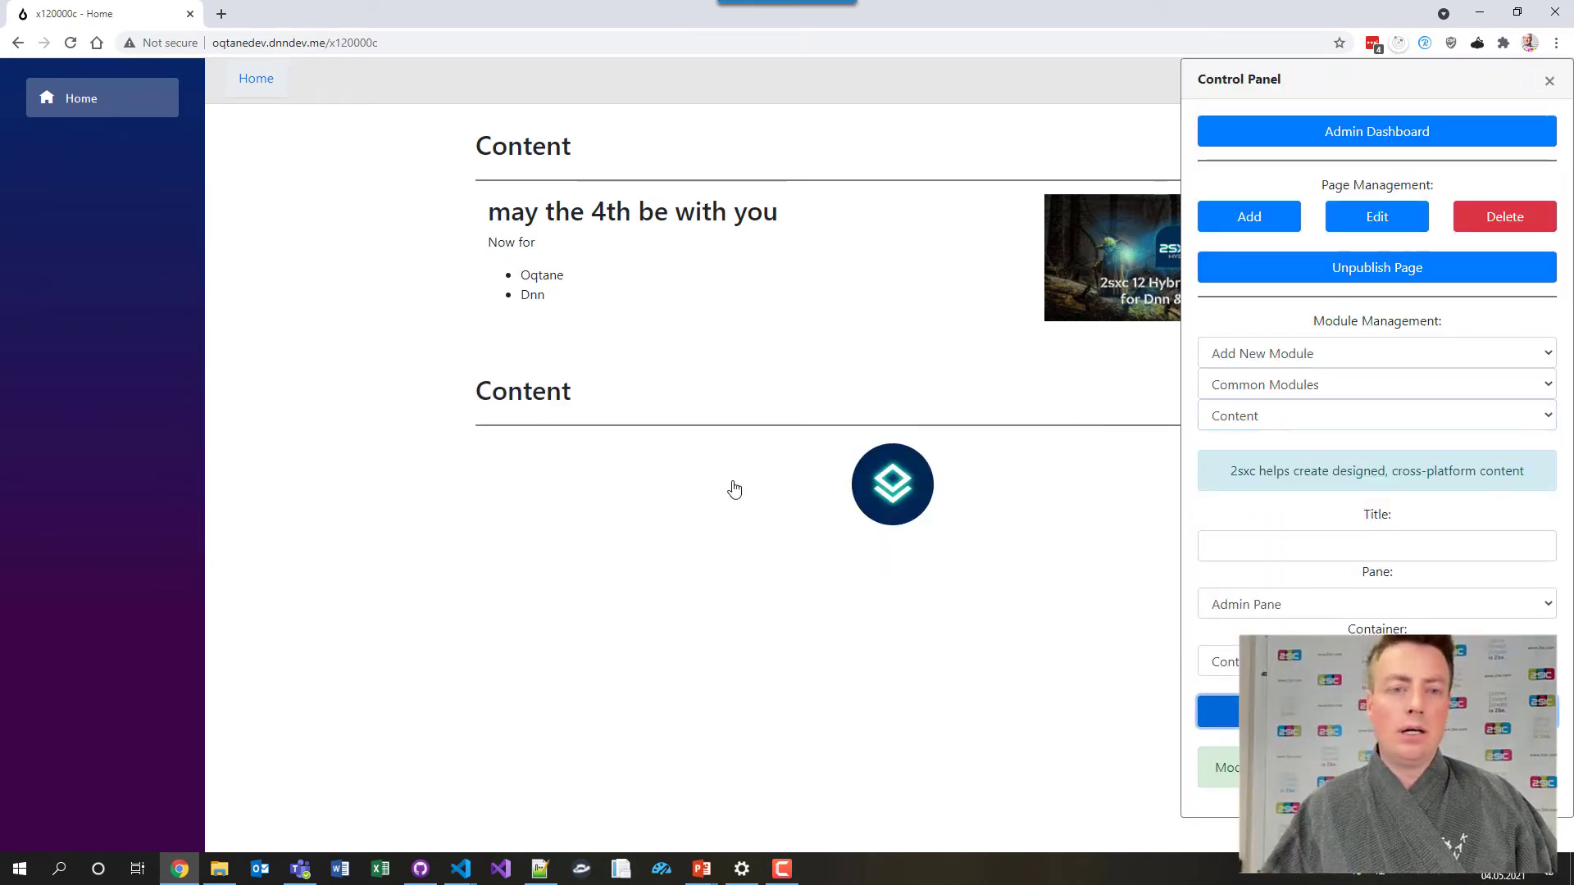
Step: Set the new module to the Location content type with its map view
left_click(869, 513)
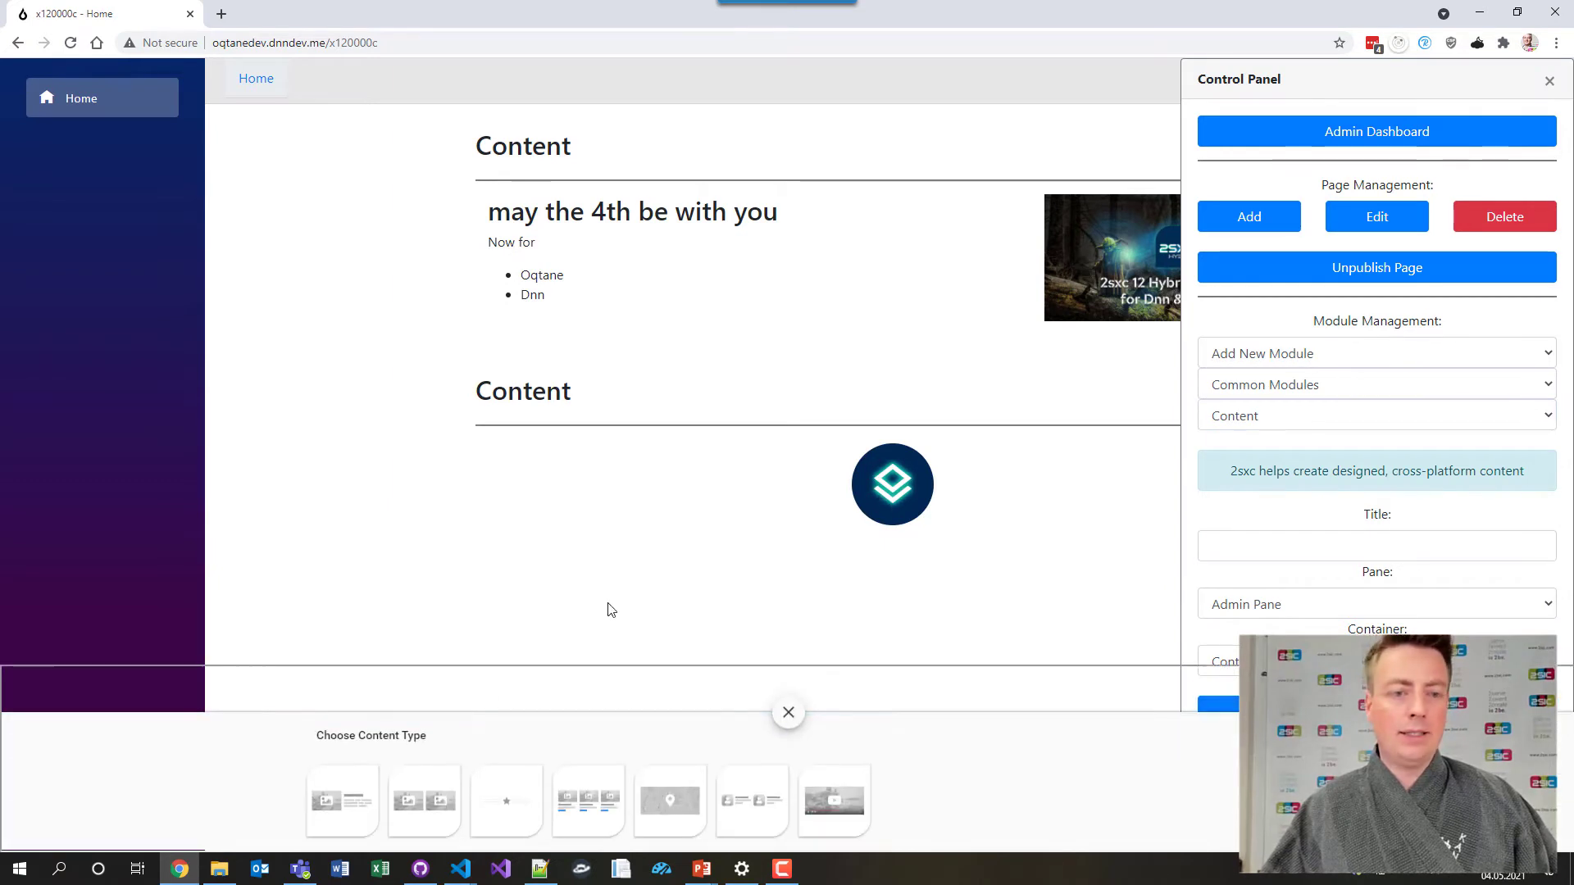
left_click(668, 811)
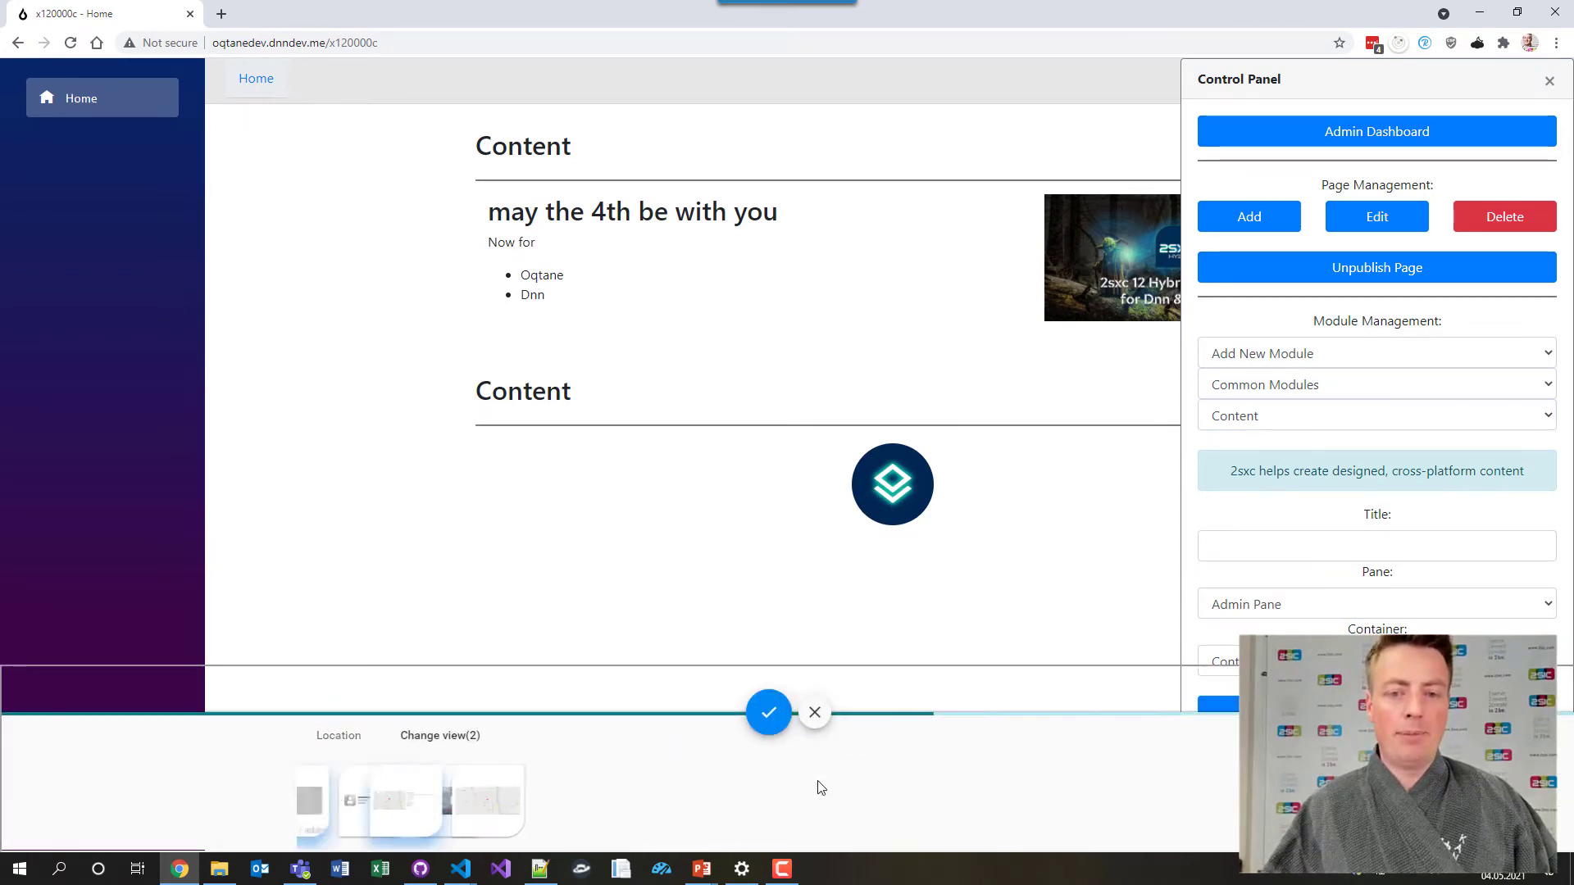
left_click(768, 712)
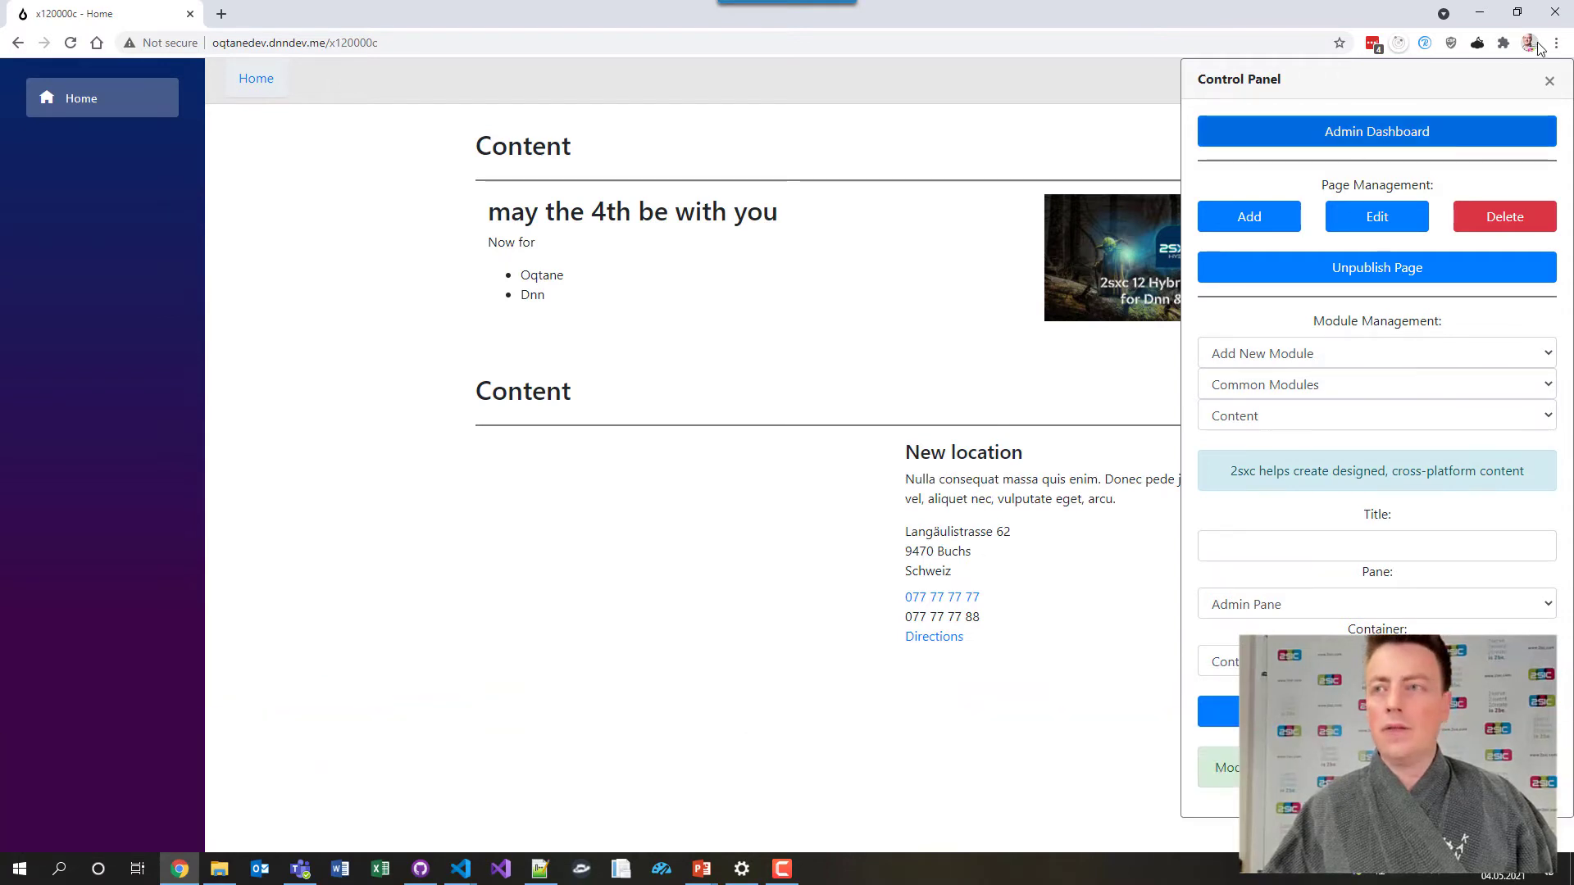
left_click(1549, 80)
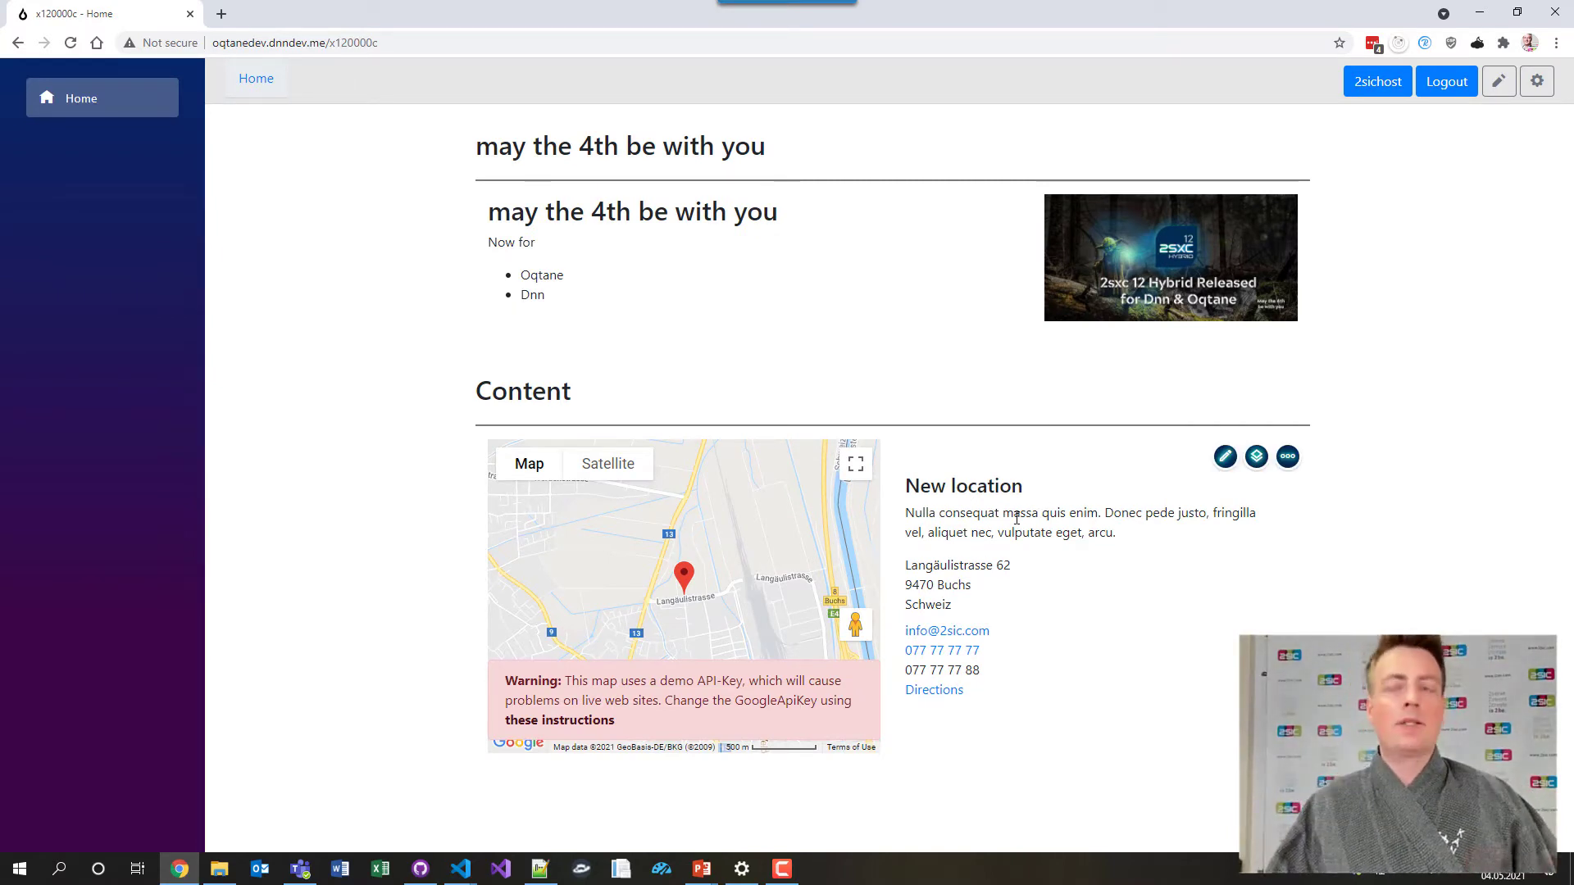
Step: Create a page named Apps with default permissions and navigate to it
left_click(1535, 82)
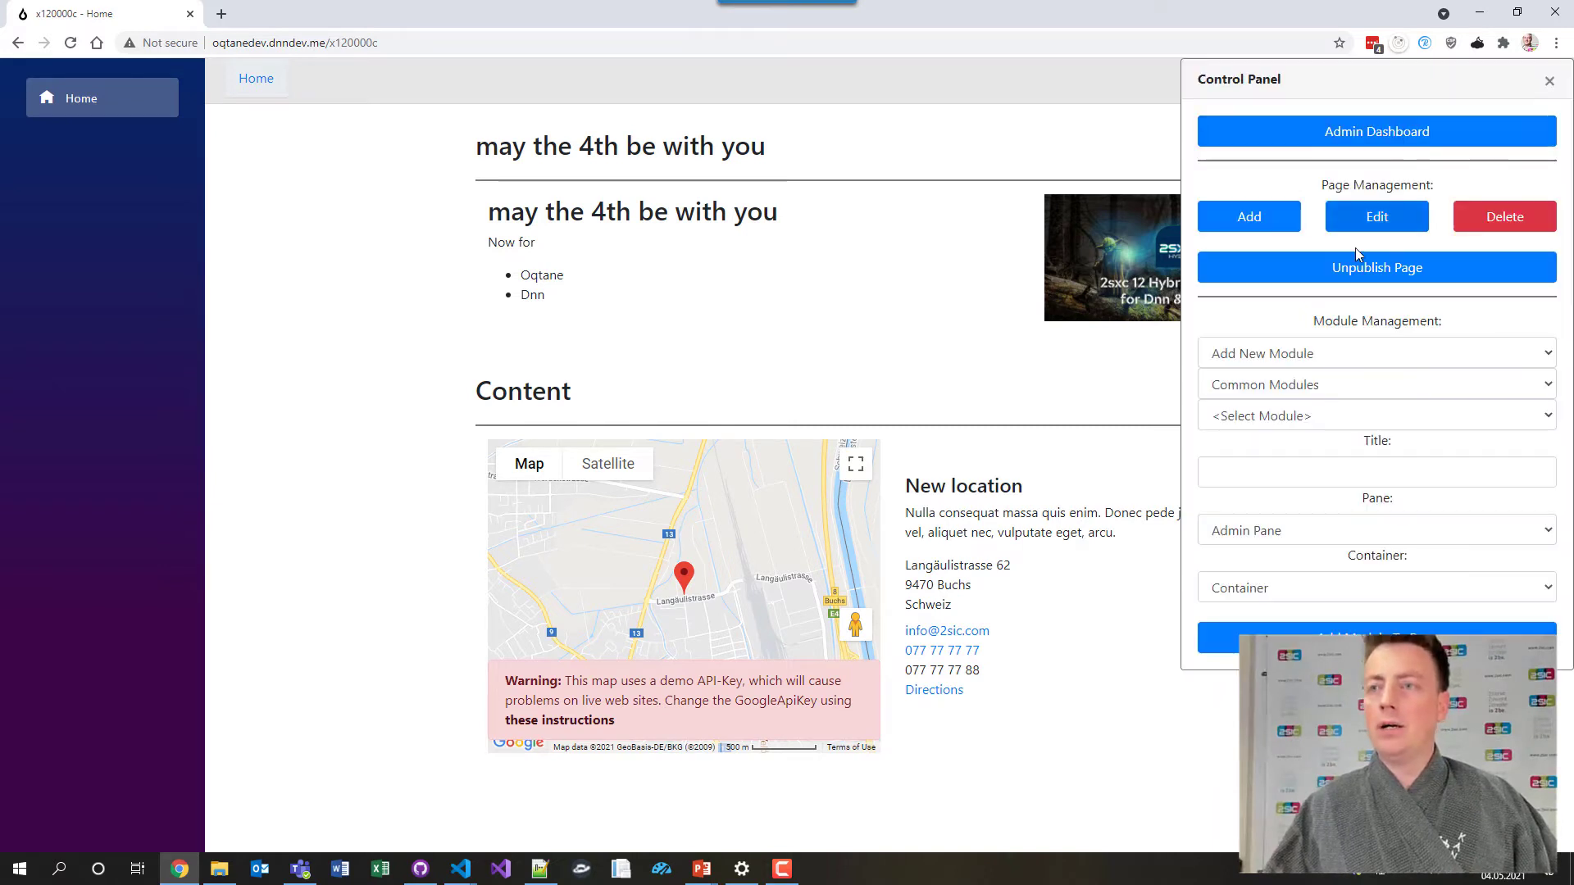
left_click(1287, 218)
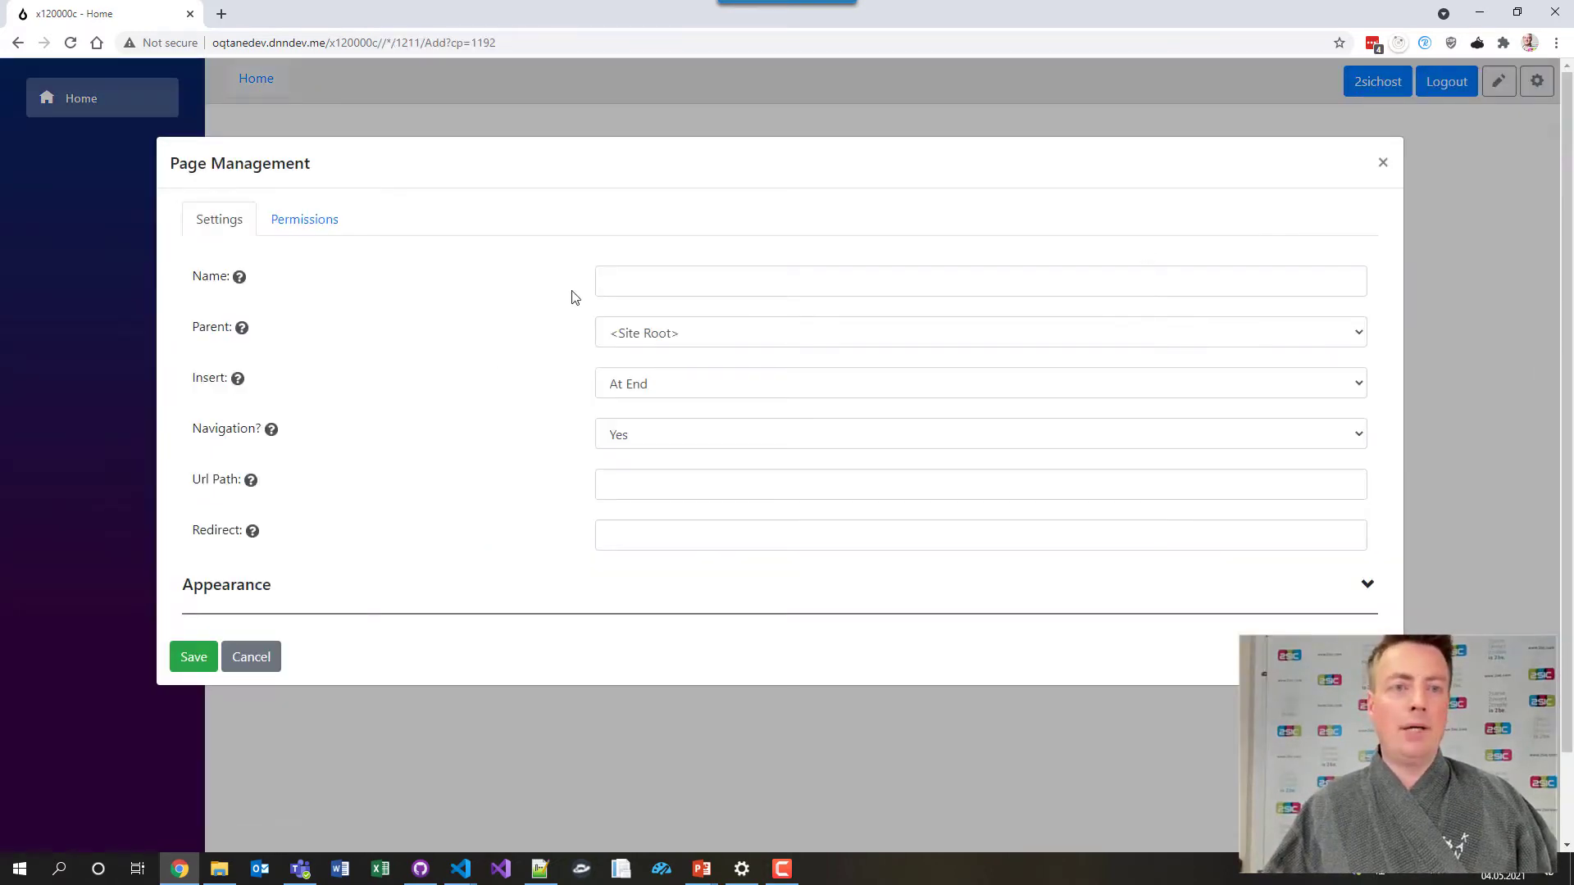
left_click(663, 272)
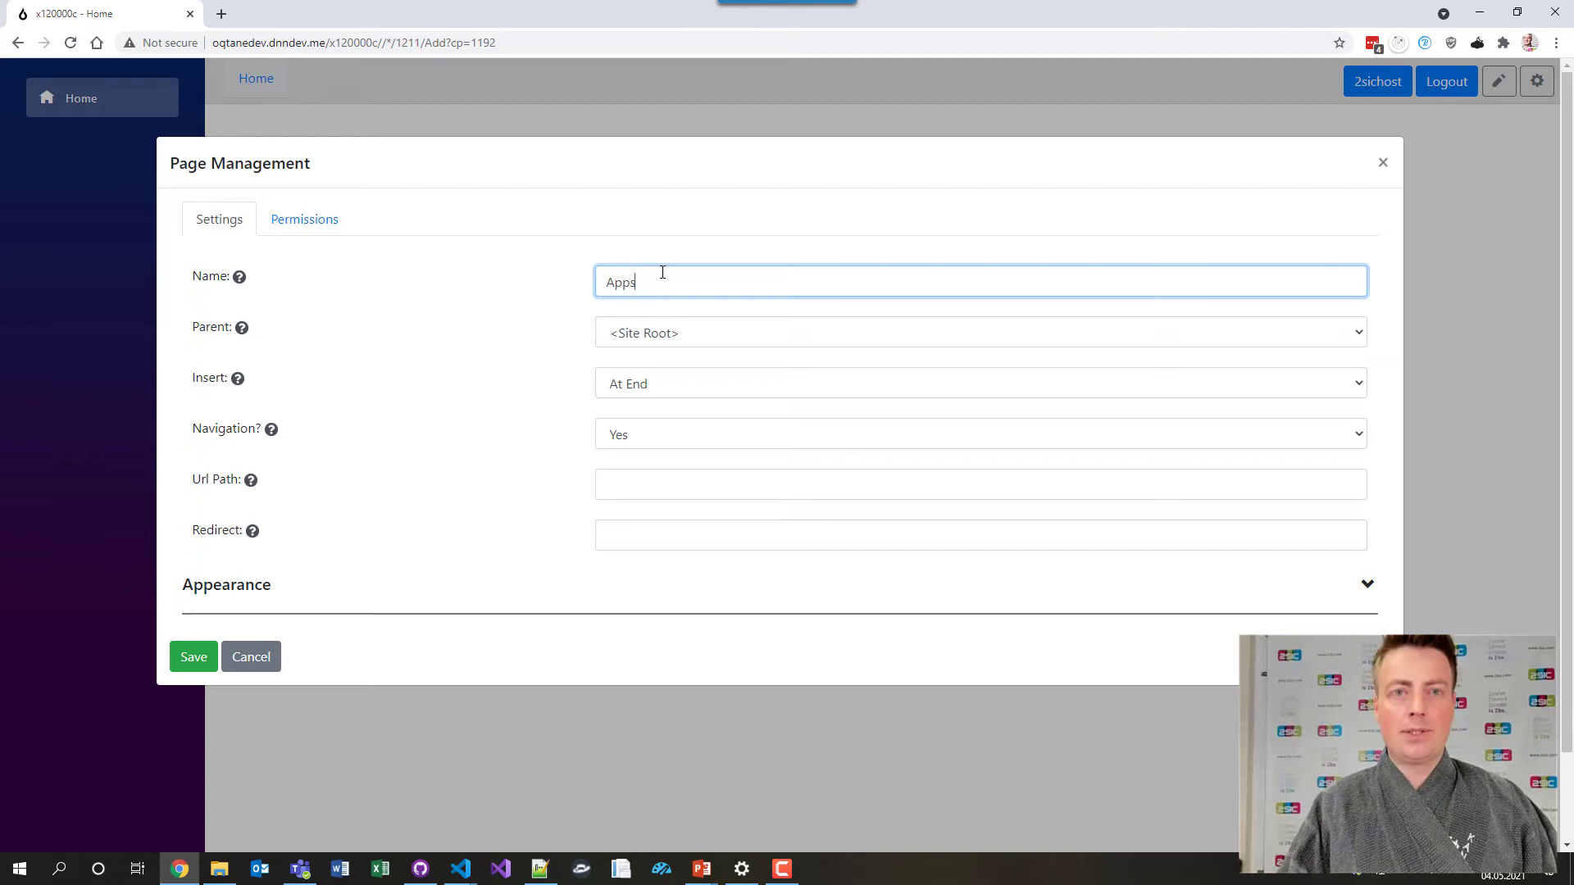
left_click(314, 219)
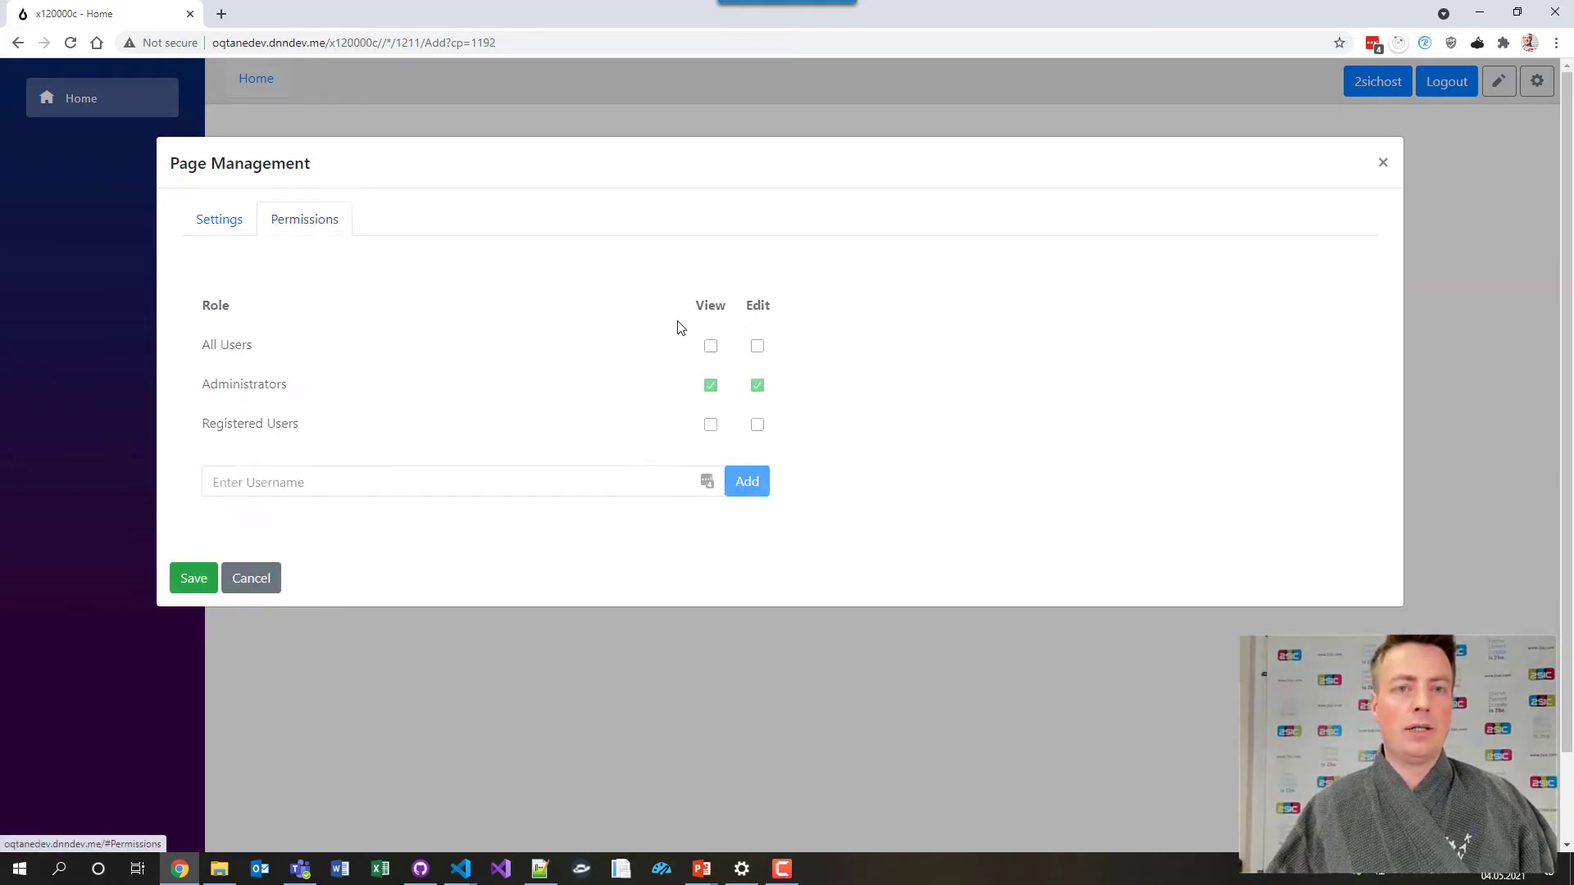
left_click(187, 580)
left_click(68, 150)
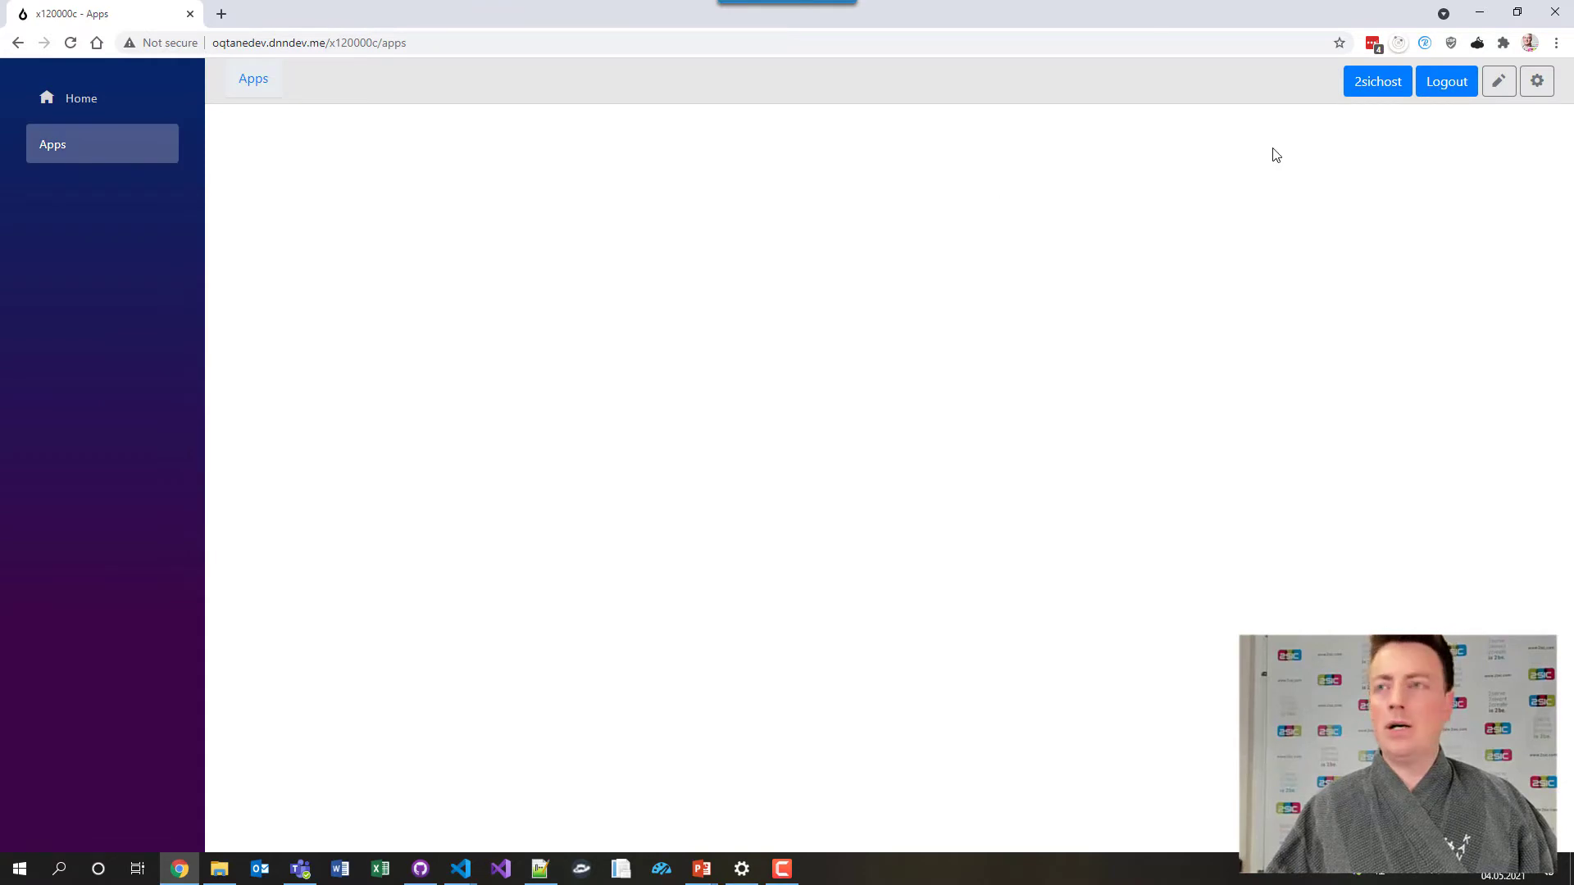
left_click(1534, 85)
Step: Add an App module to the Apps page
left_click(1380, 417)
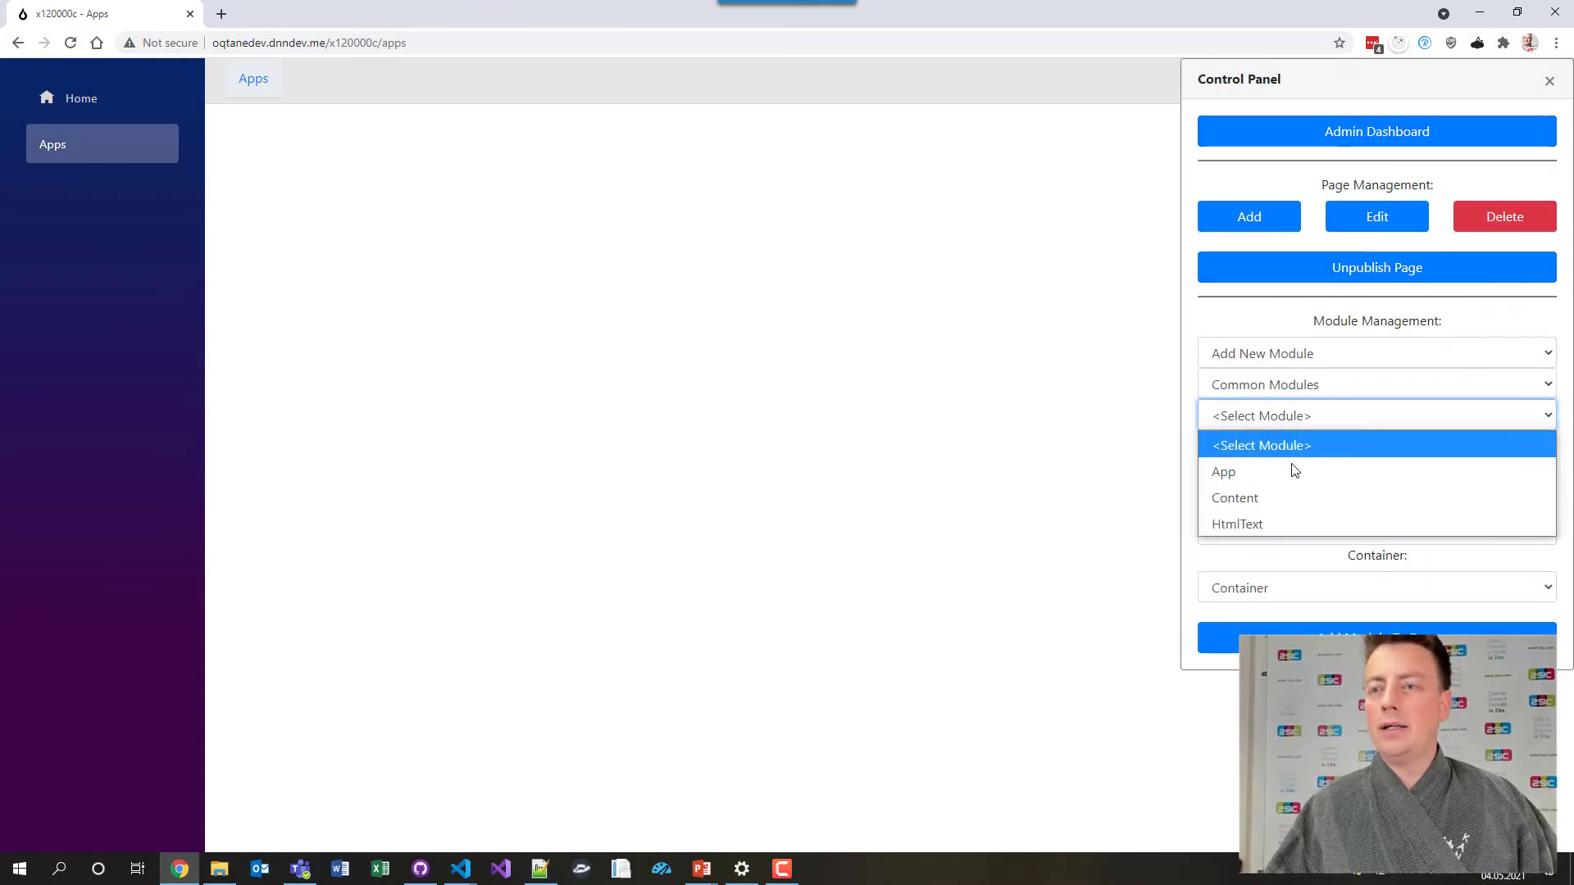
left_click(1279, 473)
left_click(1221, 712)
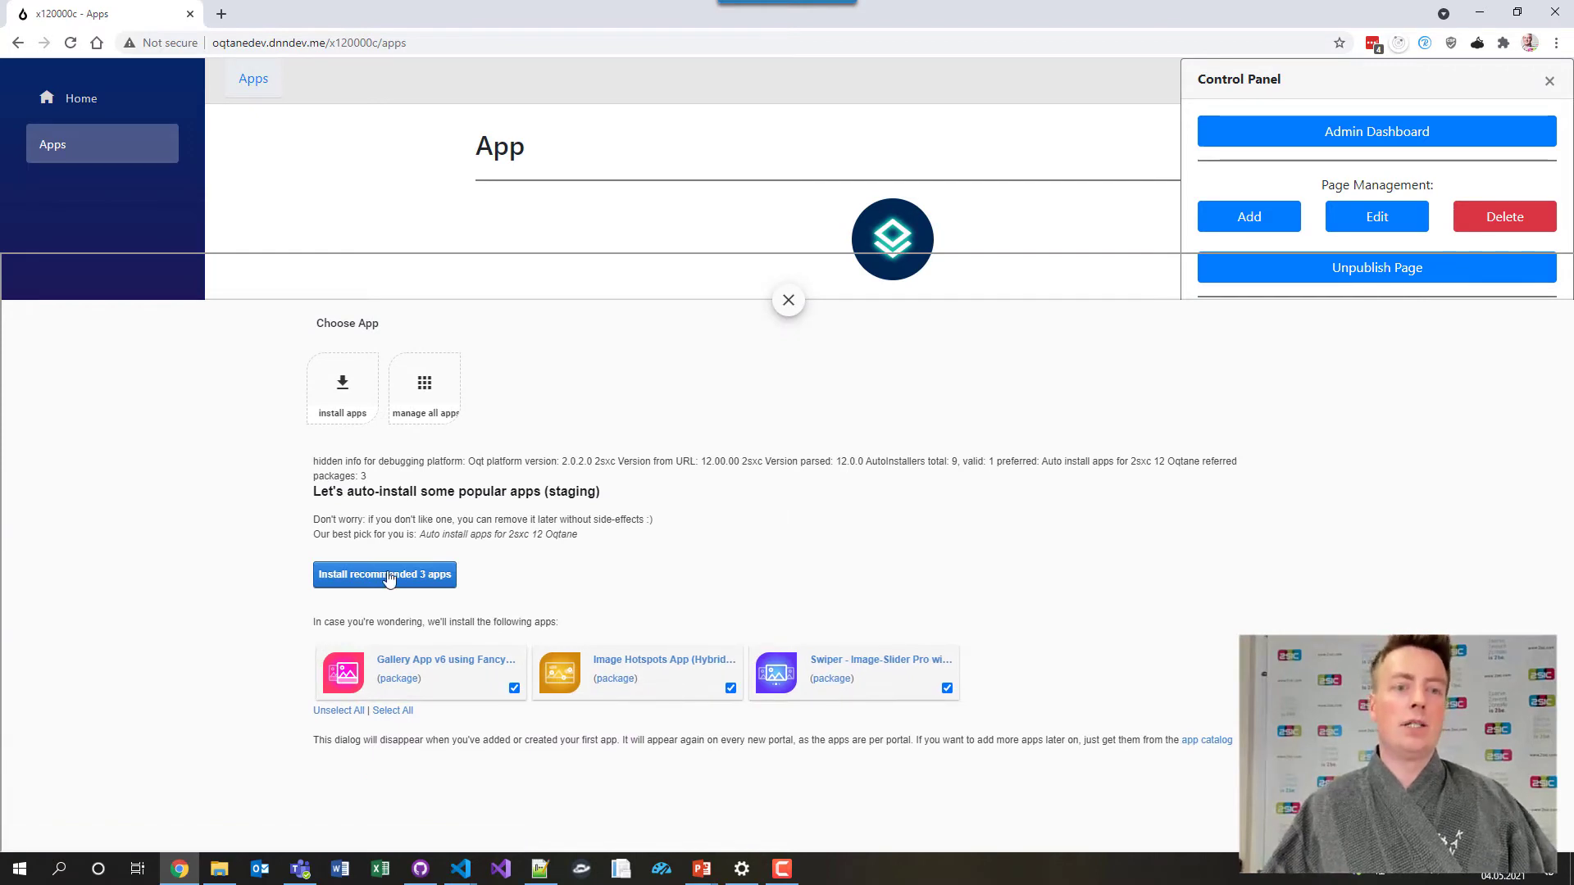
Step: Install the three recommended apps: Gallery, Image Hotspots and Swiper
left_click(435, 579)
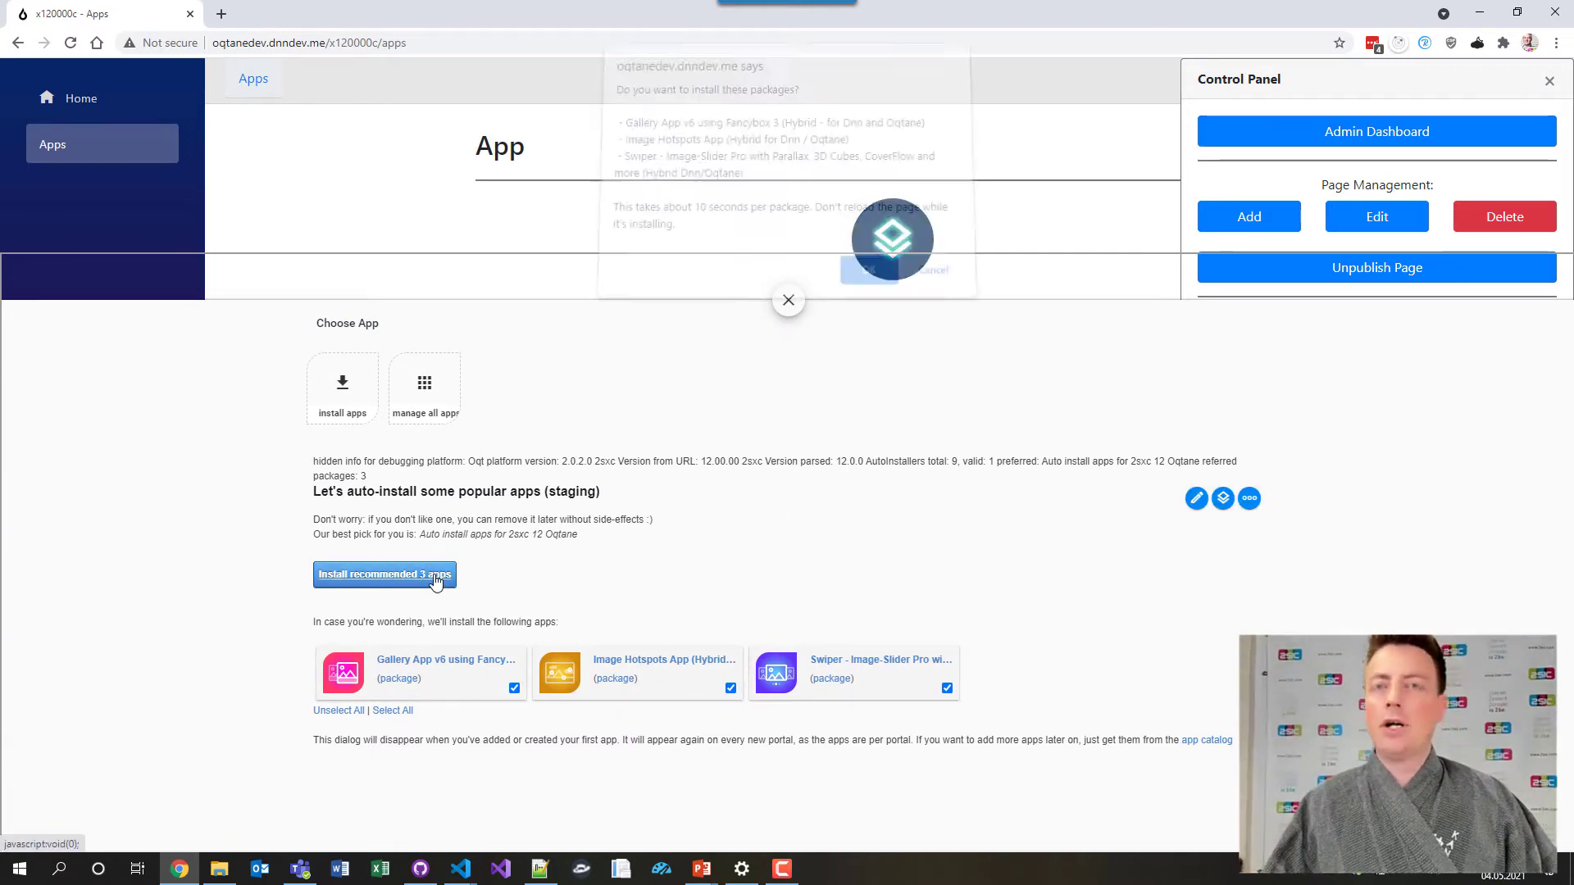
left_click(867, 274)
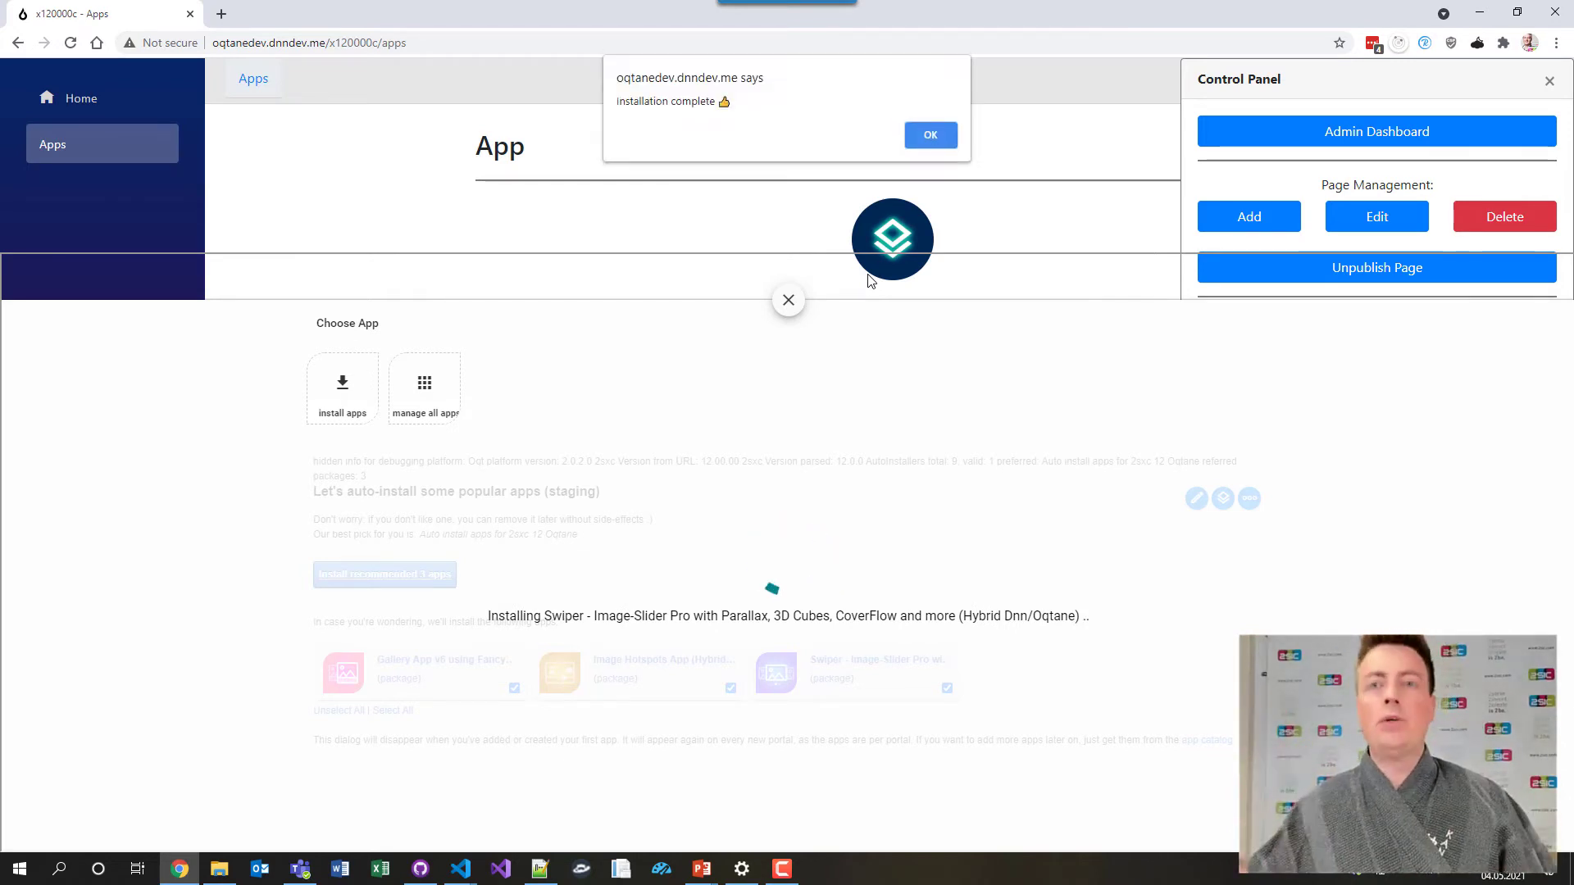
left_click(943, 139)
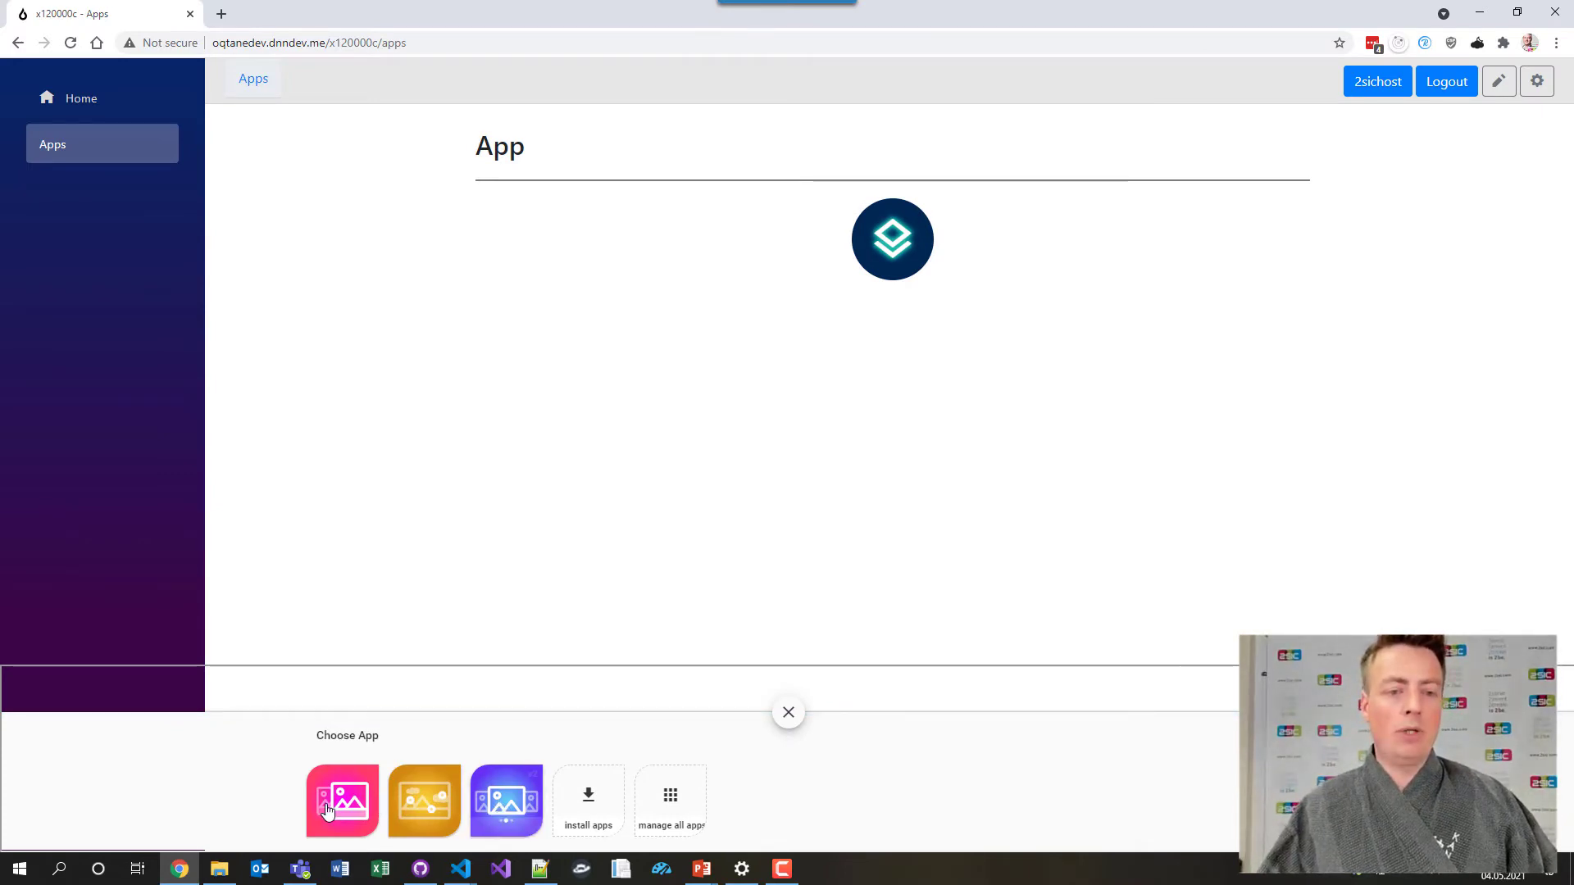
Step: Run Image Hotspots in the module and preview the steering-wheel and Bordcomputer hotspots
left_click(440, 808)
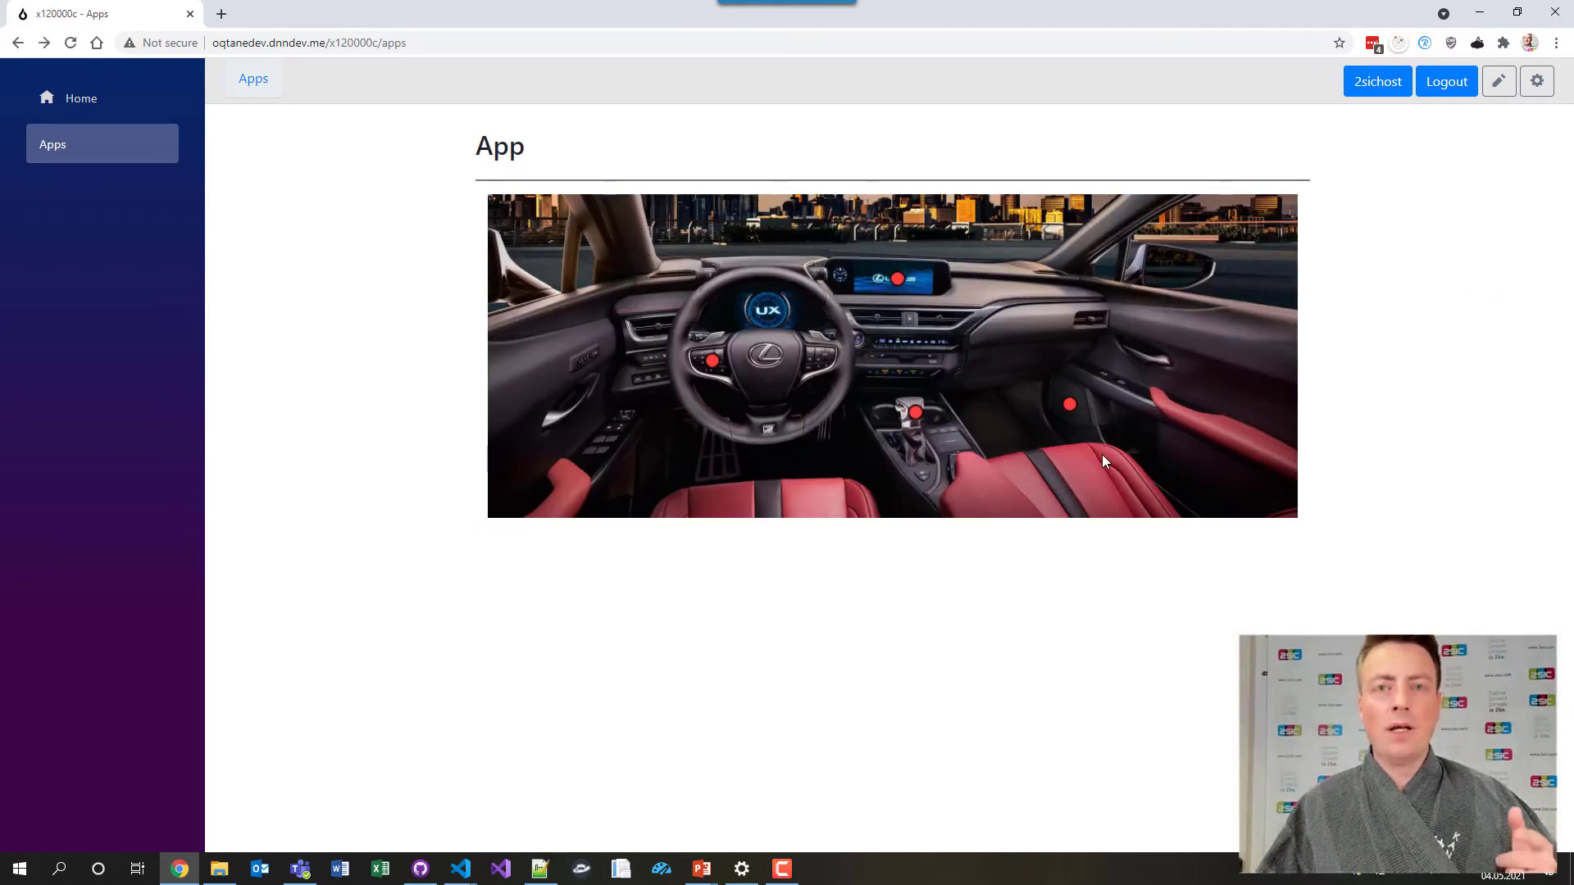
left_click(712, 364)
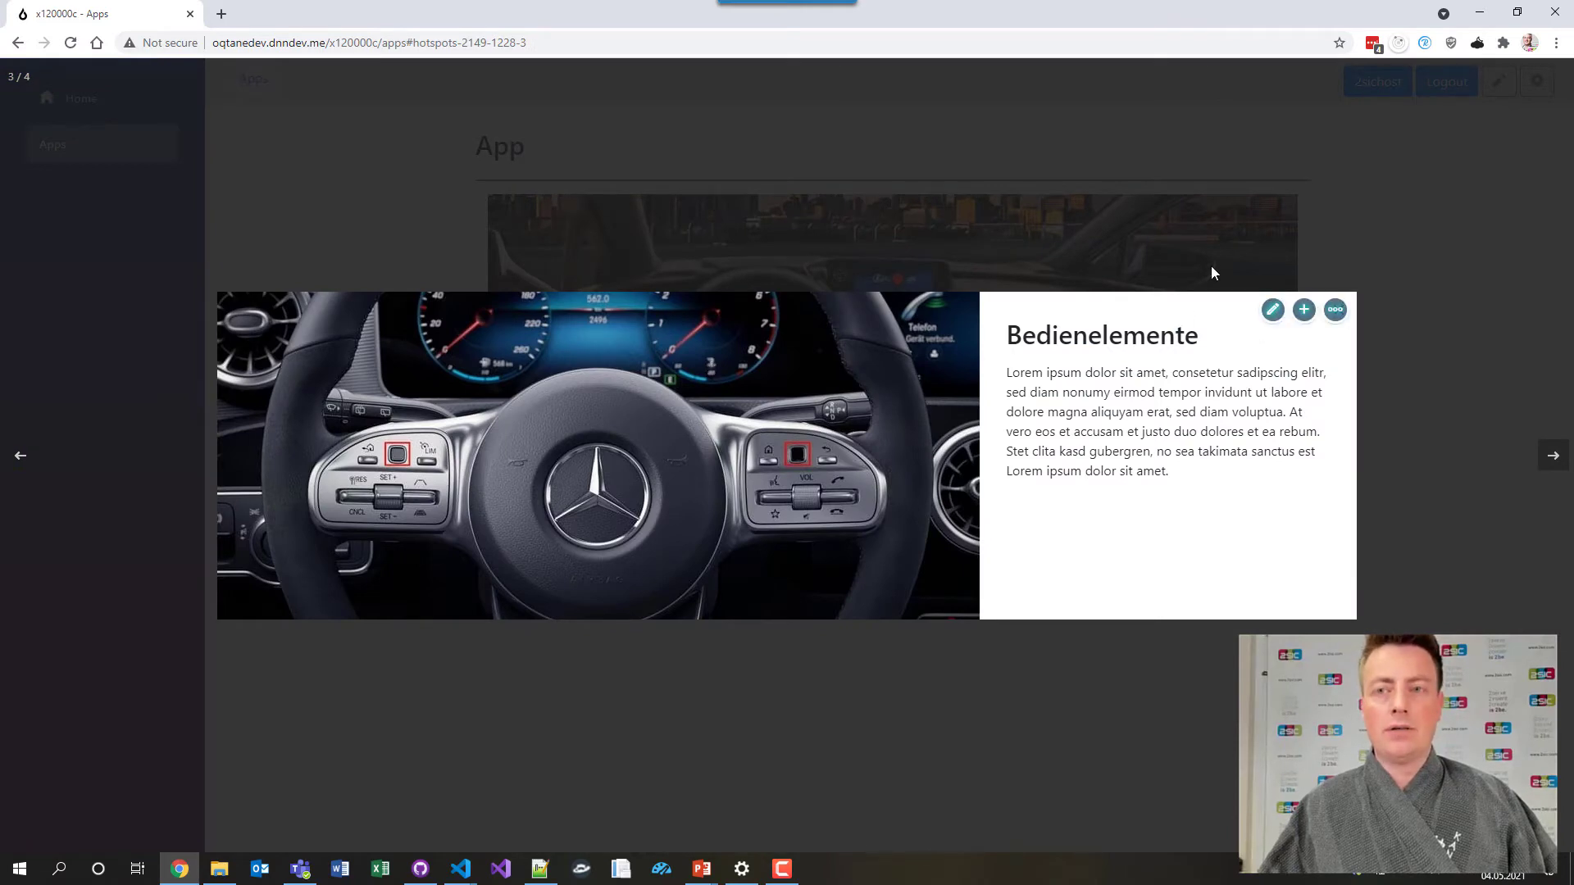
left_click(1107, 248)
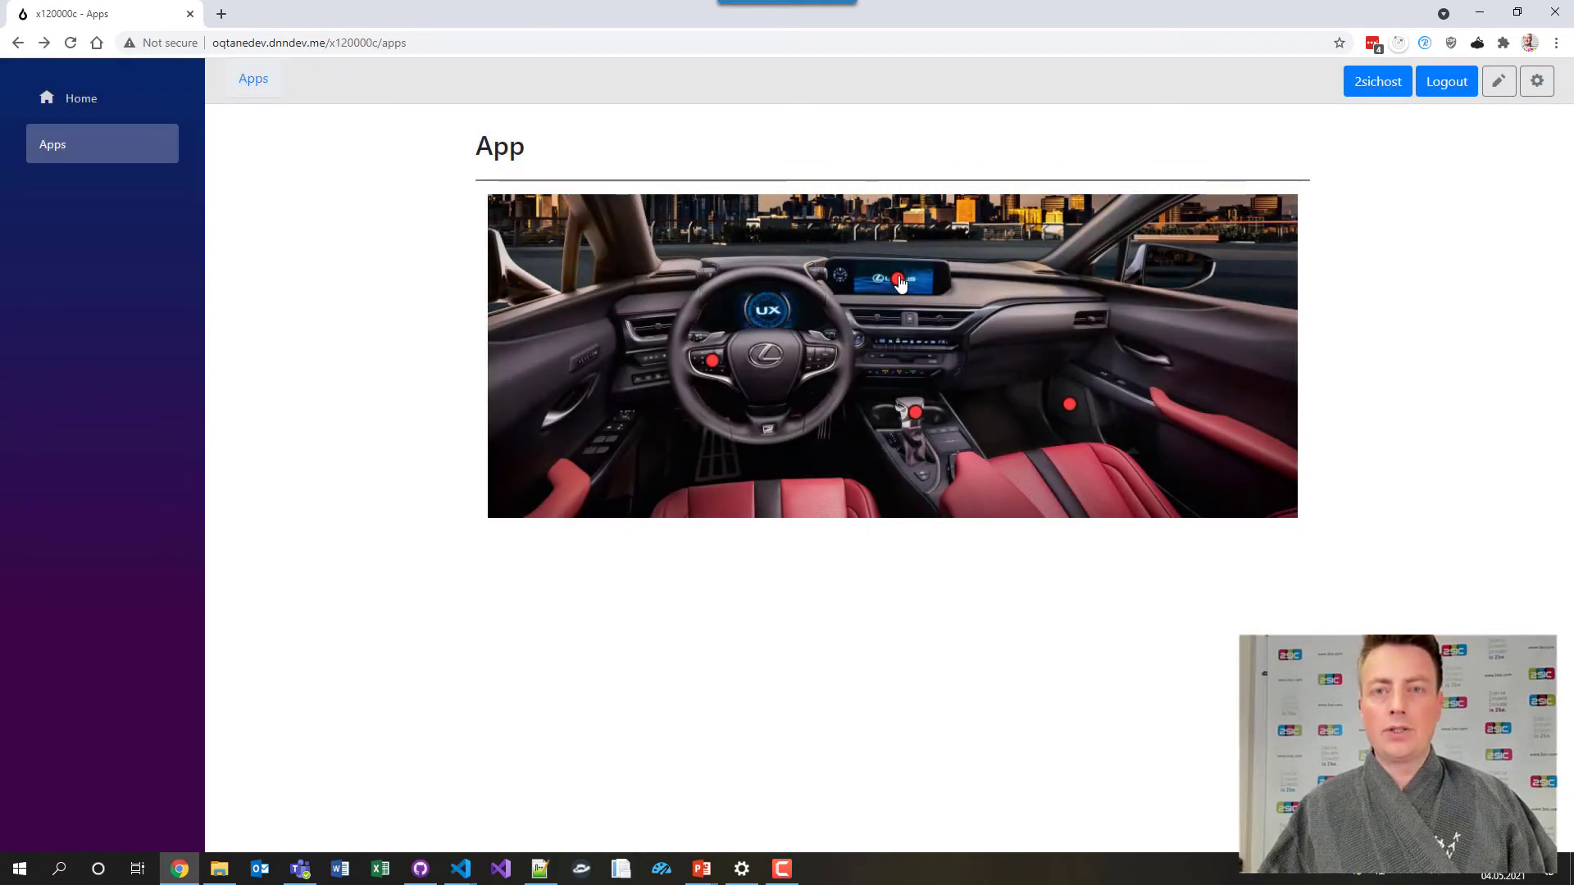
left_click(898, 280)
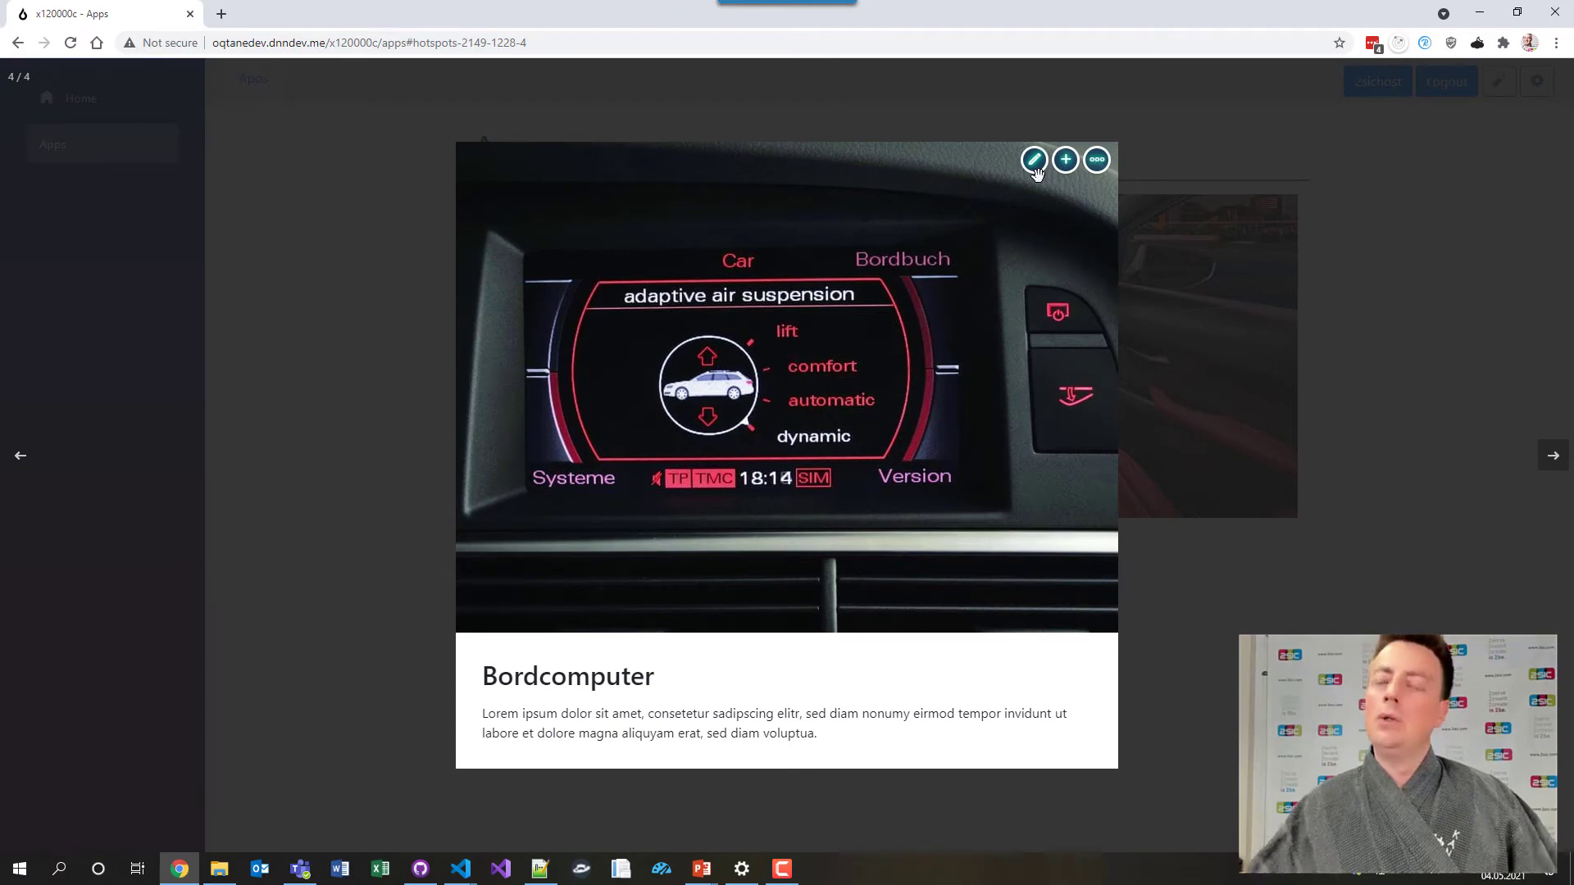
left_click(1350, 336)
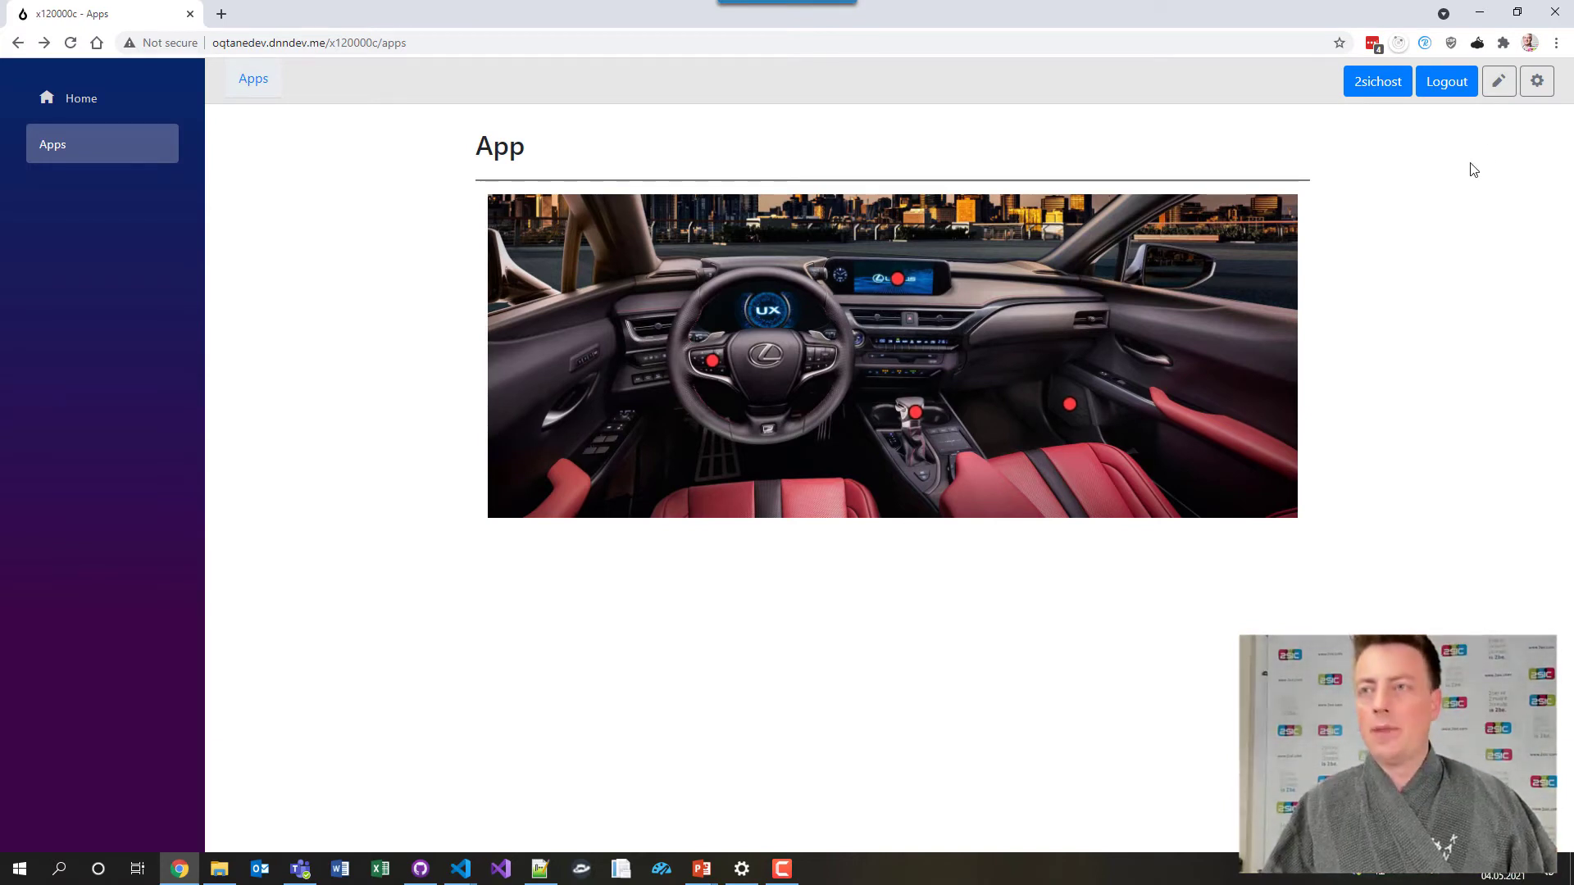
Step: On the Swiper page, add an App module running the Swiper slider app
left_click(1537, 81)
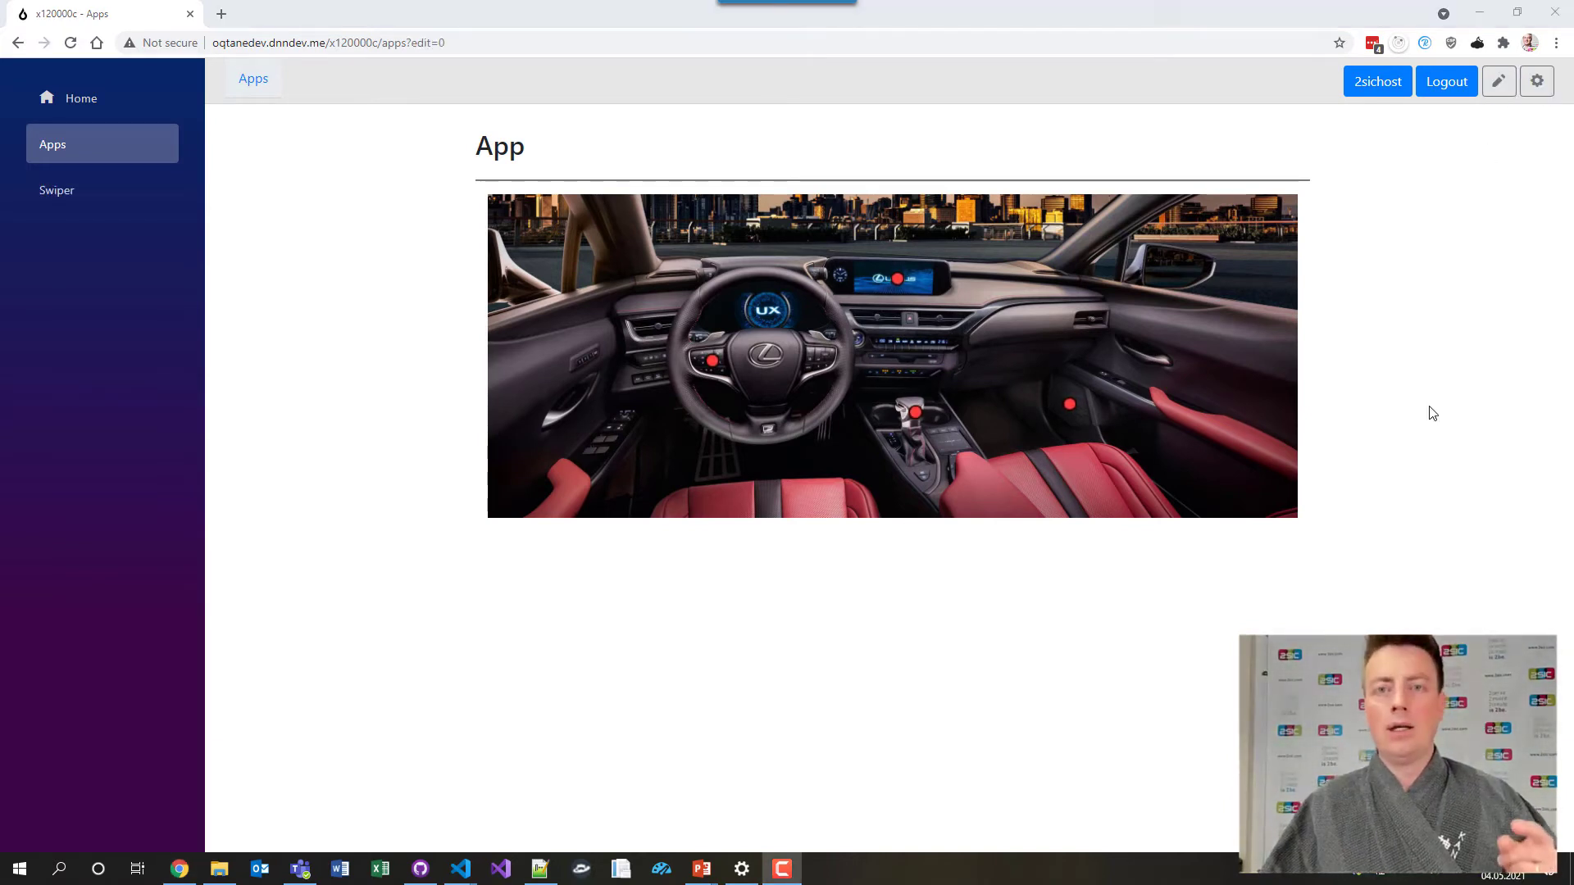
left_click(70, 193)
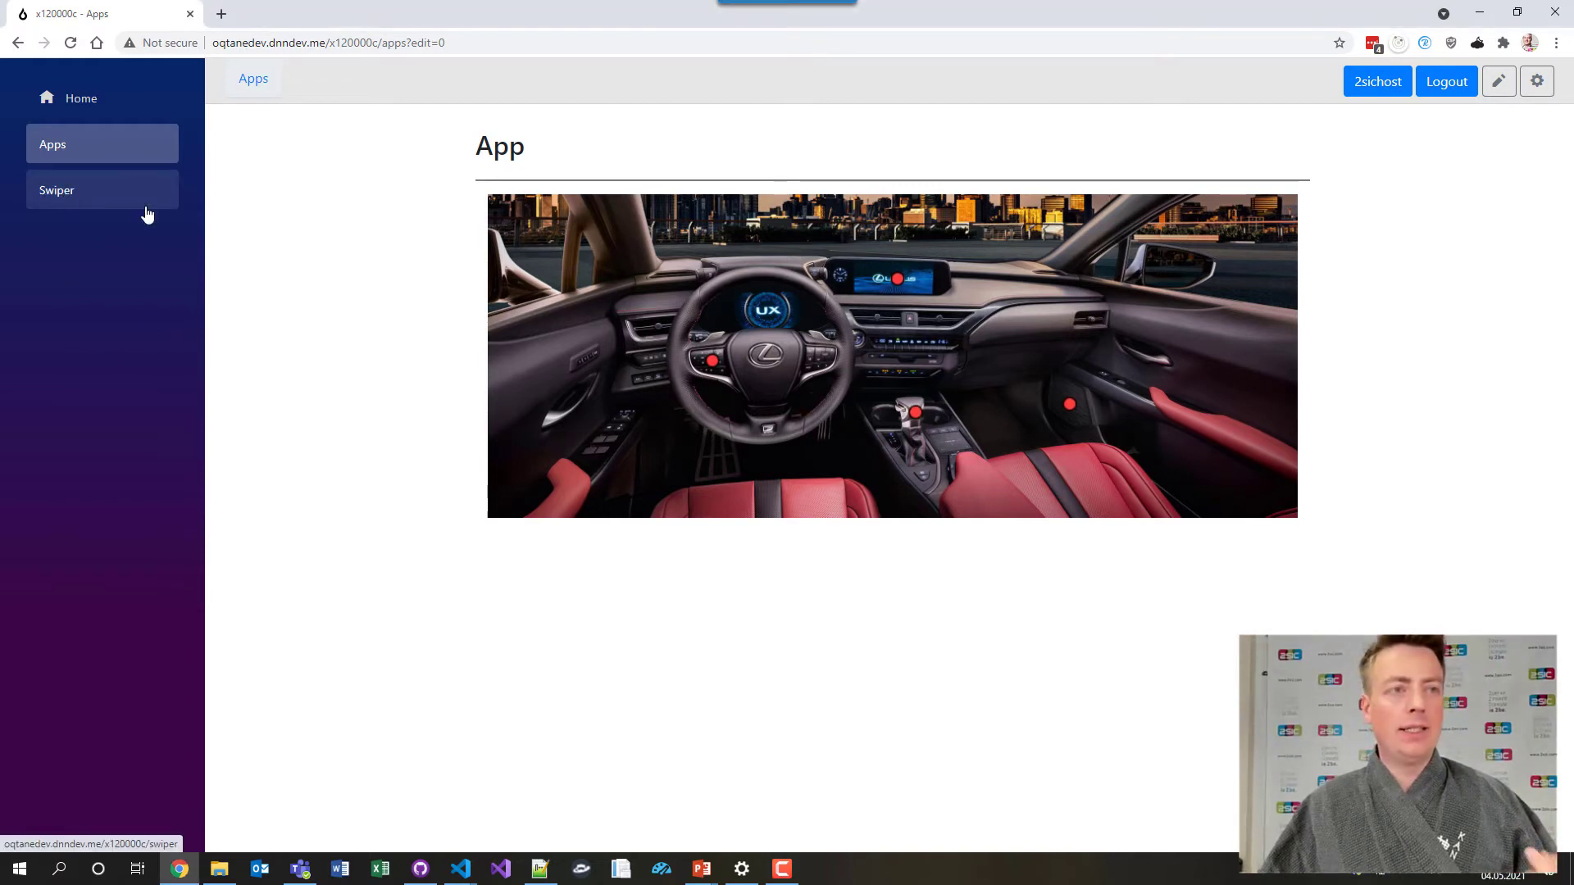
left_click(1537, 81)
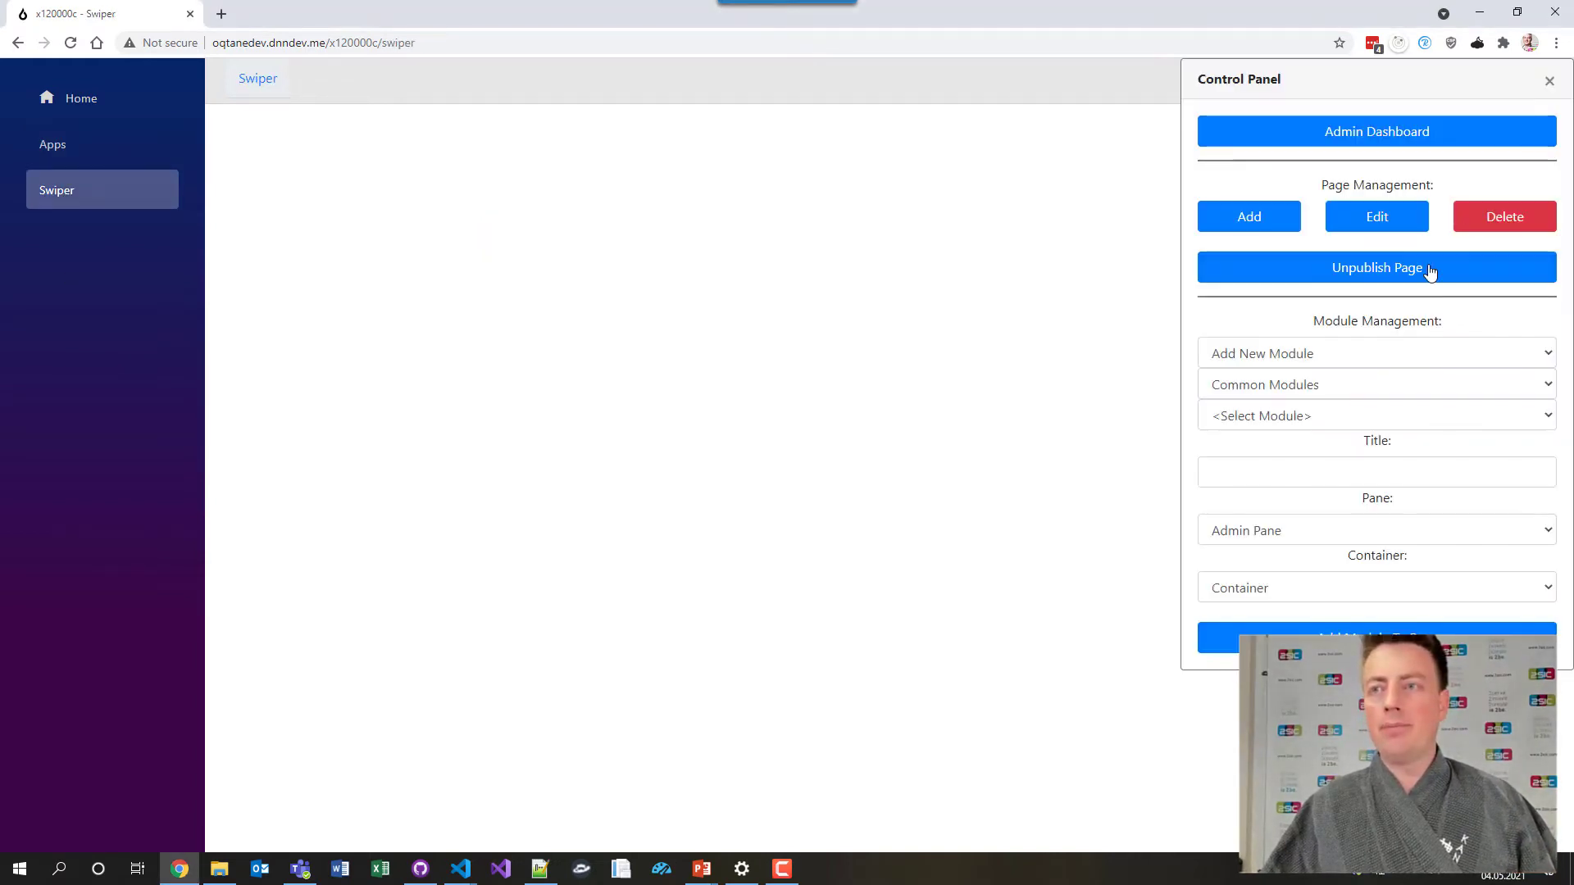
left_click(1271, 417)
left_click(1262, 478)
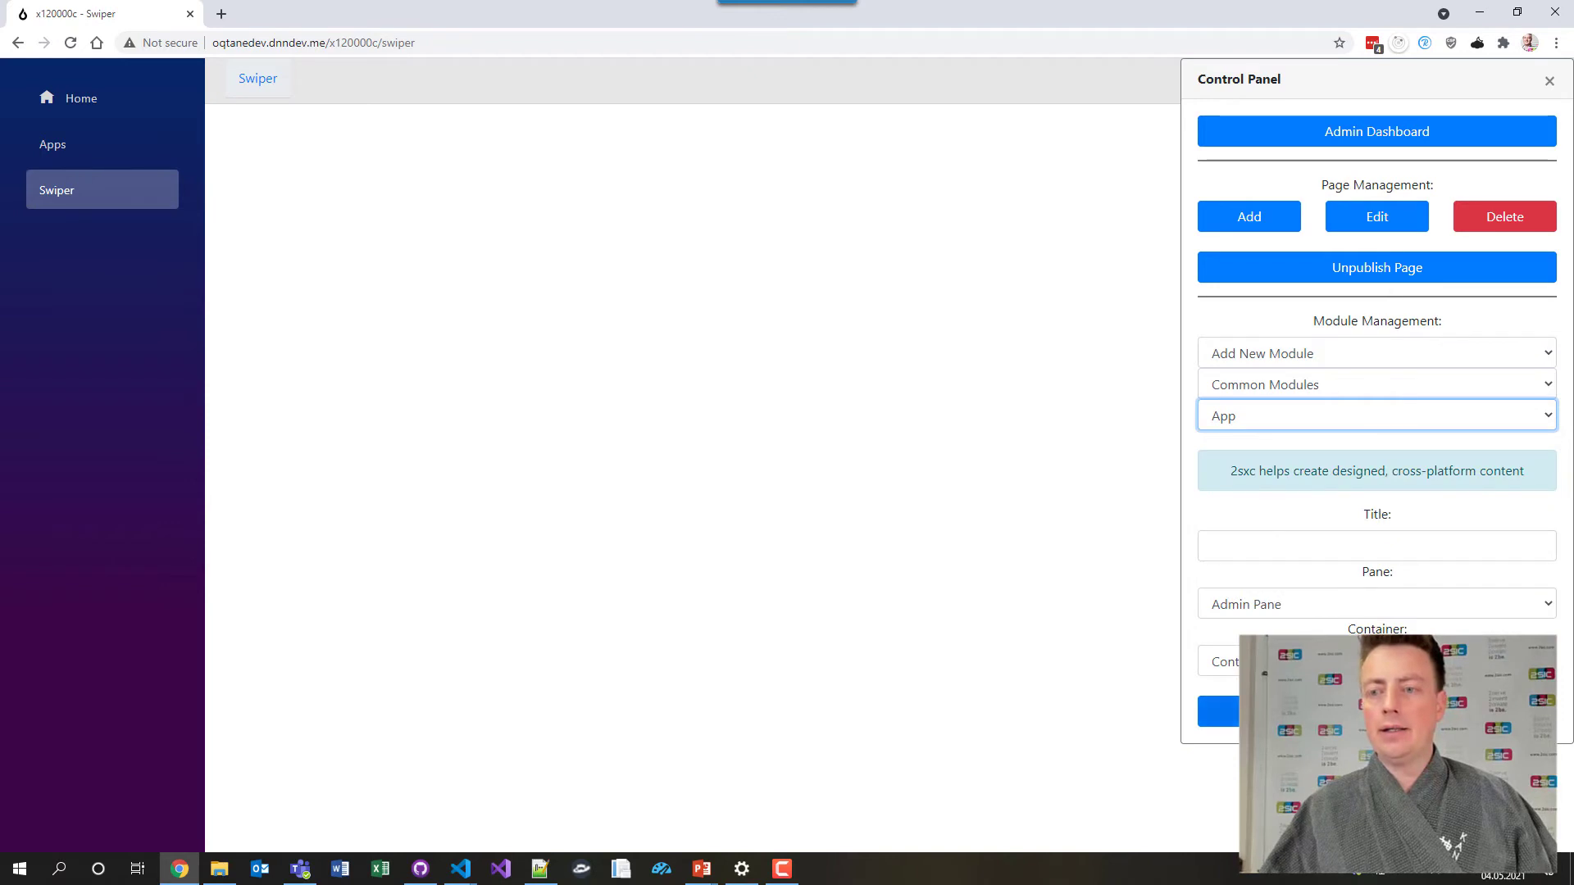
left_click(1219, 711)
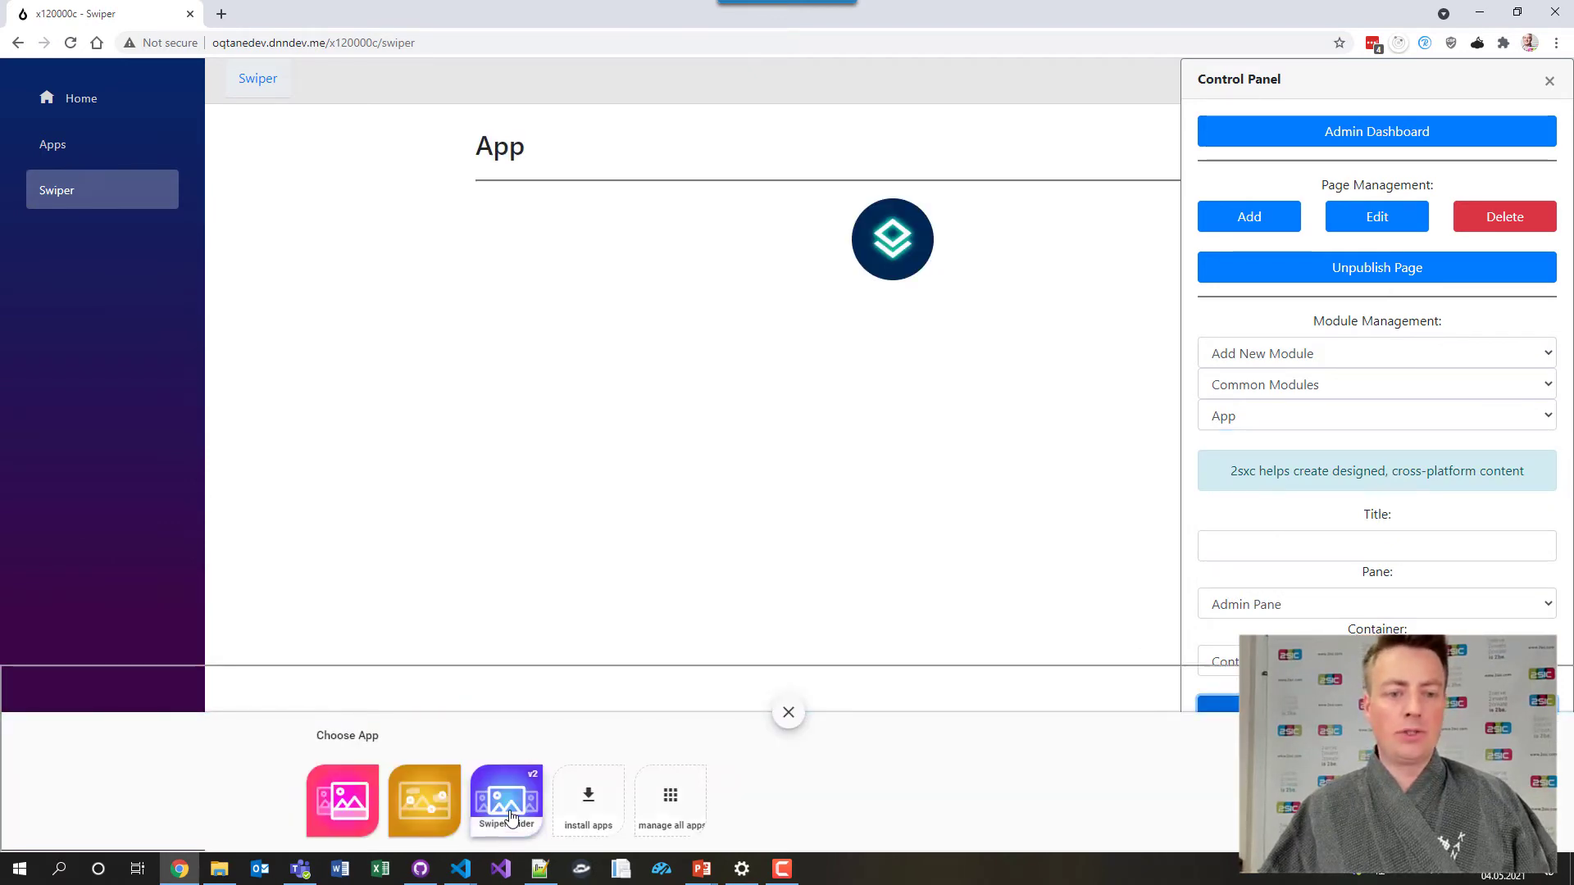
left_click(510, 807)
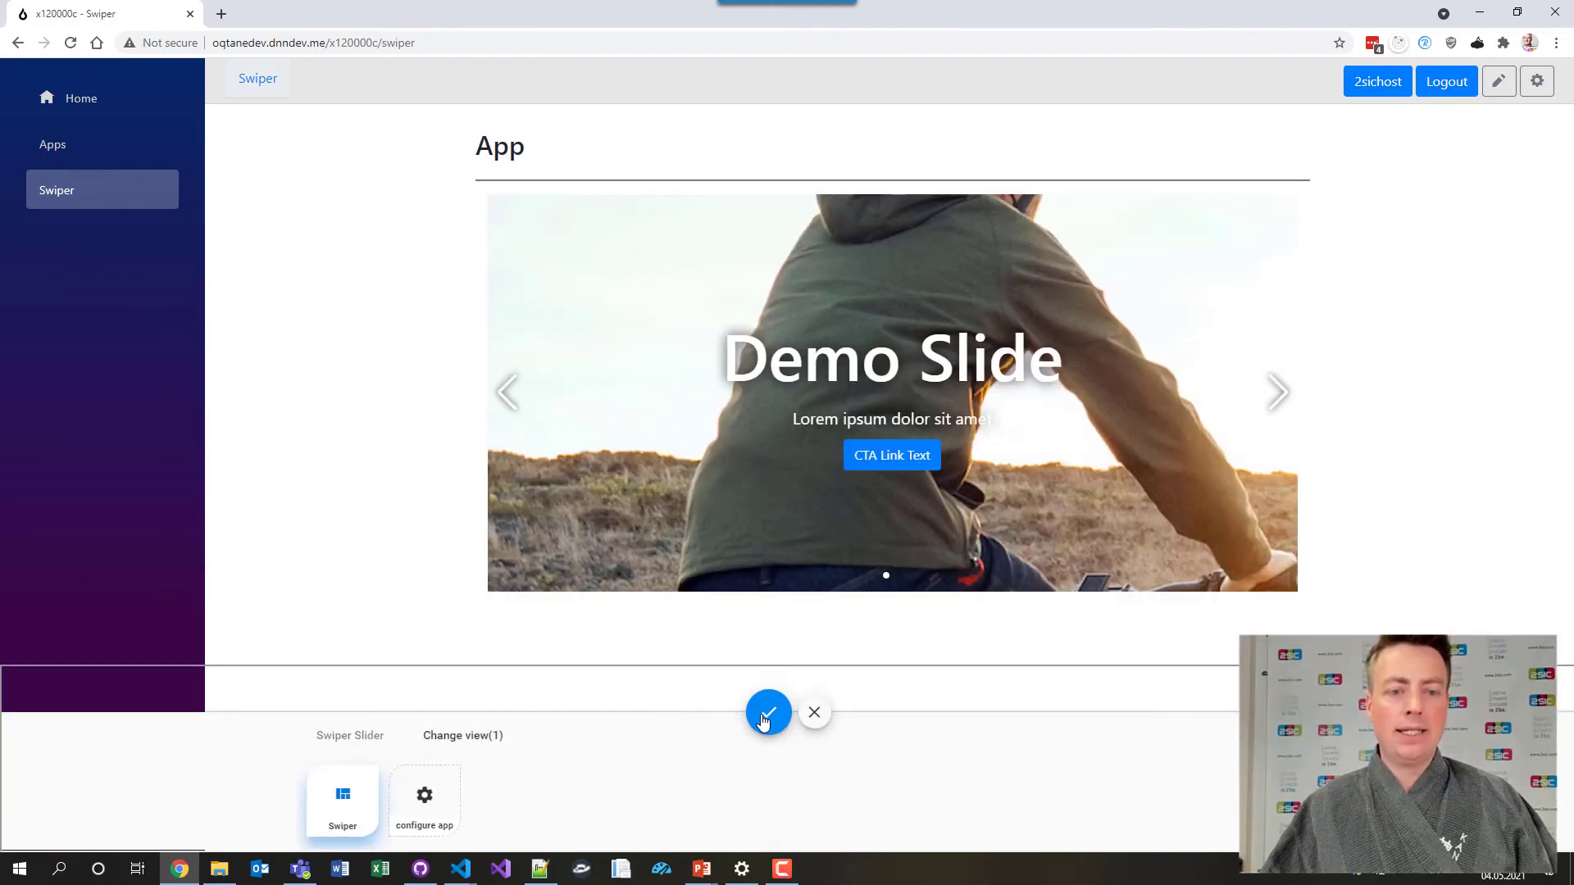
left_click(767, 712)
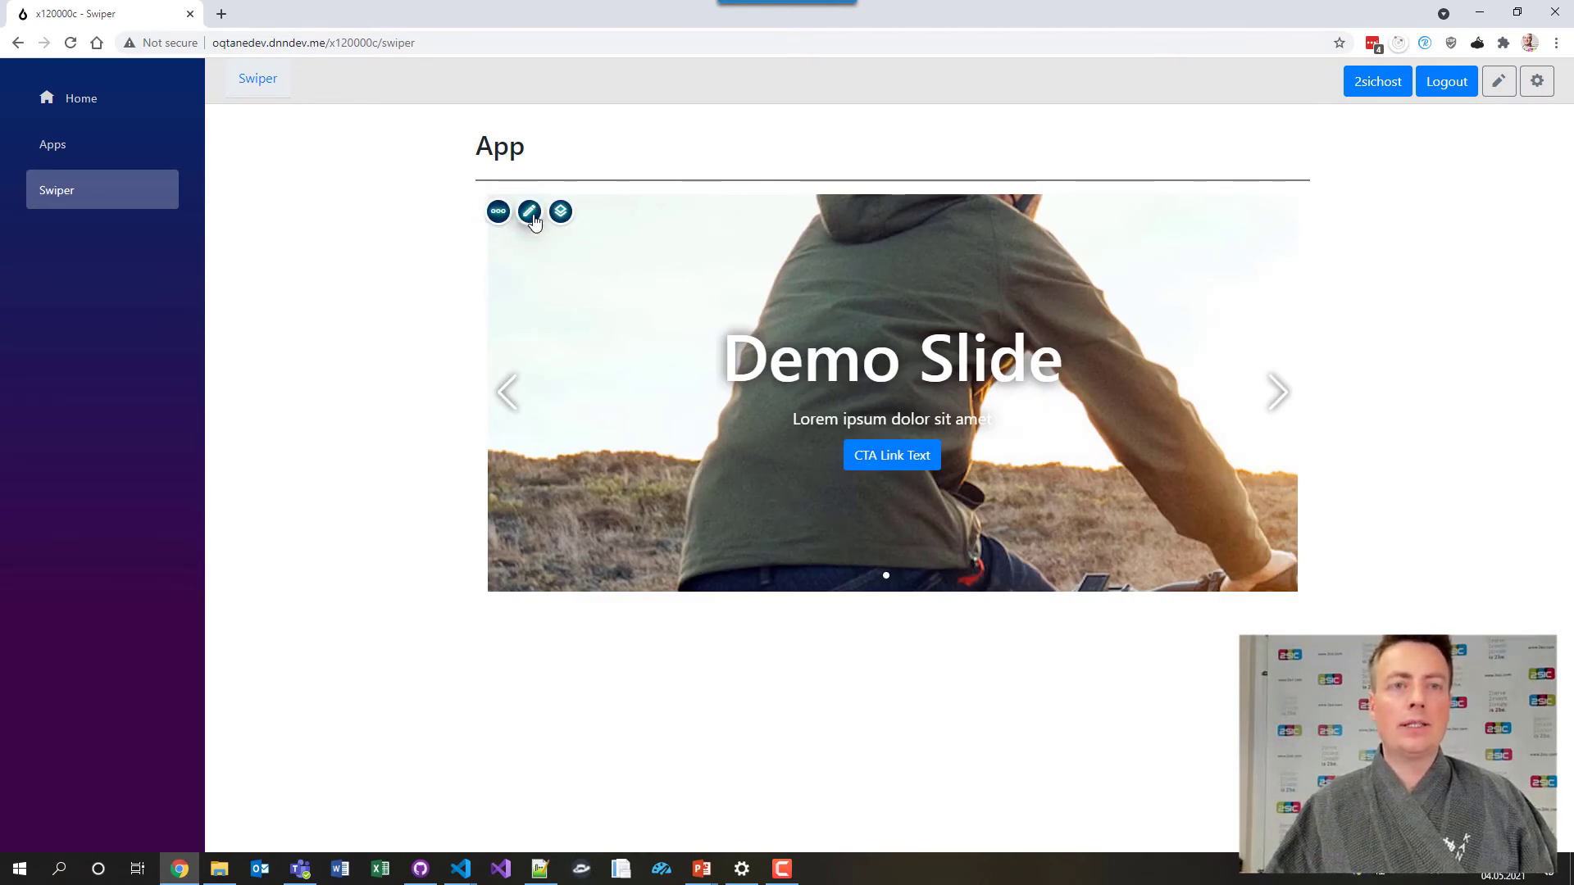
Step: Enter 'Oqtane' as the slider's title
left_click(530, 214)
left_click(554, 293)
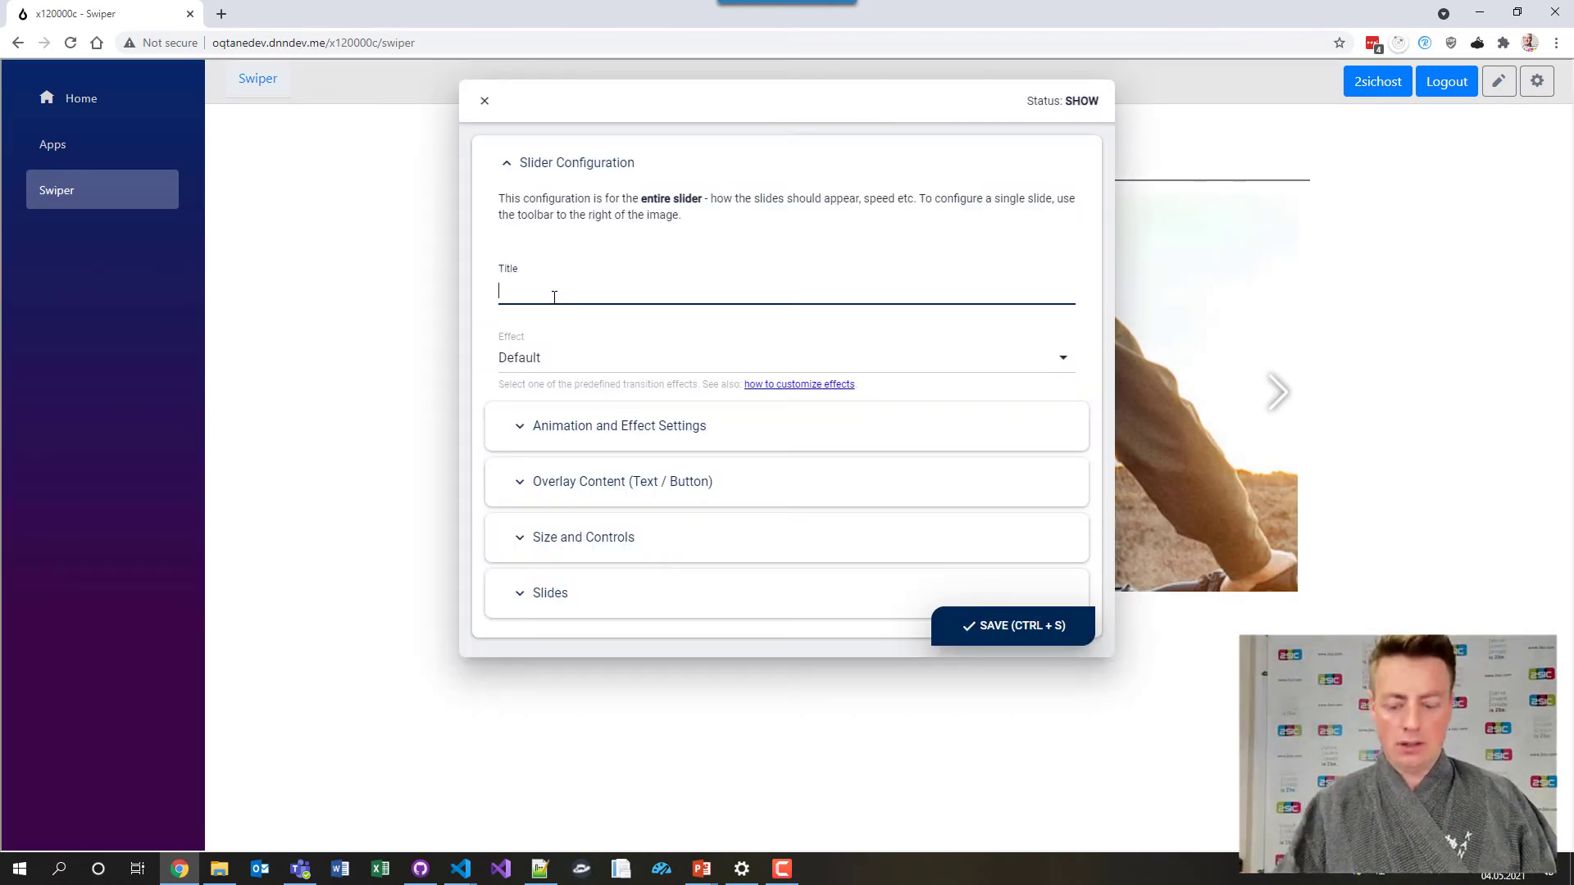
type("Oqtane")
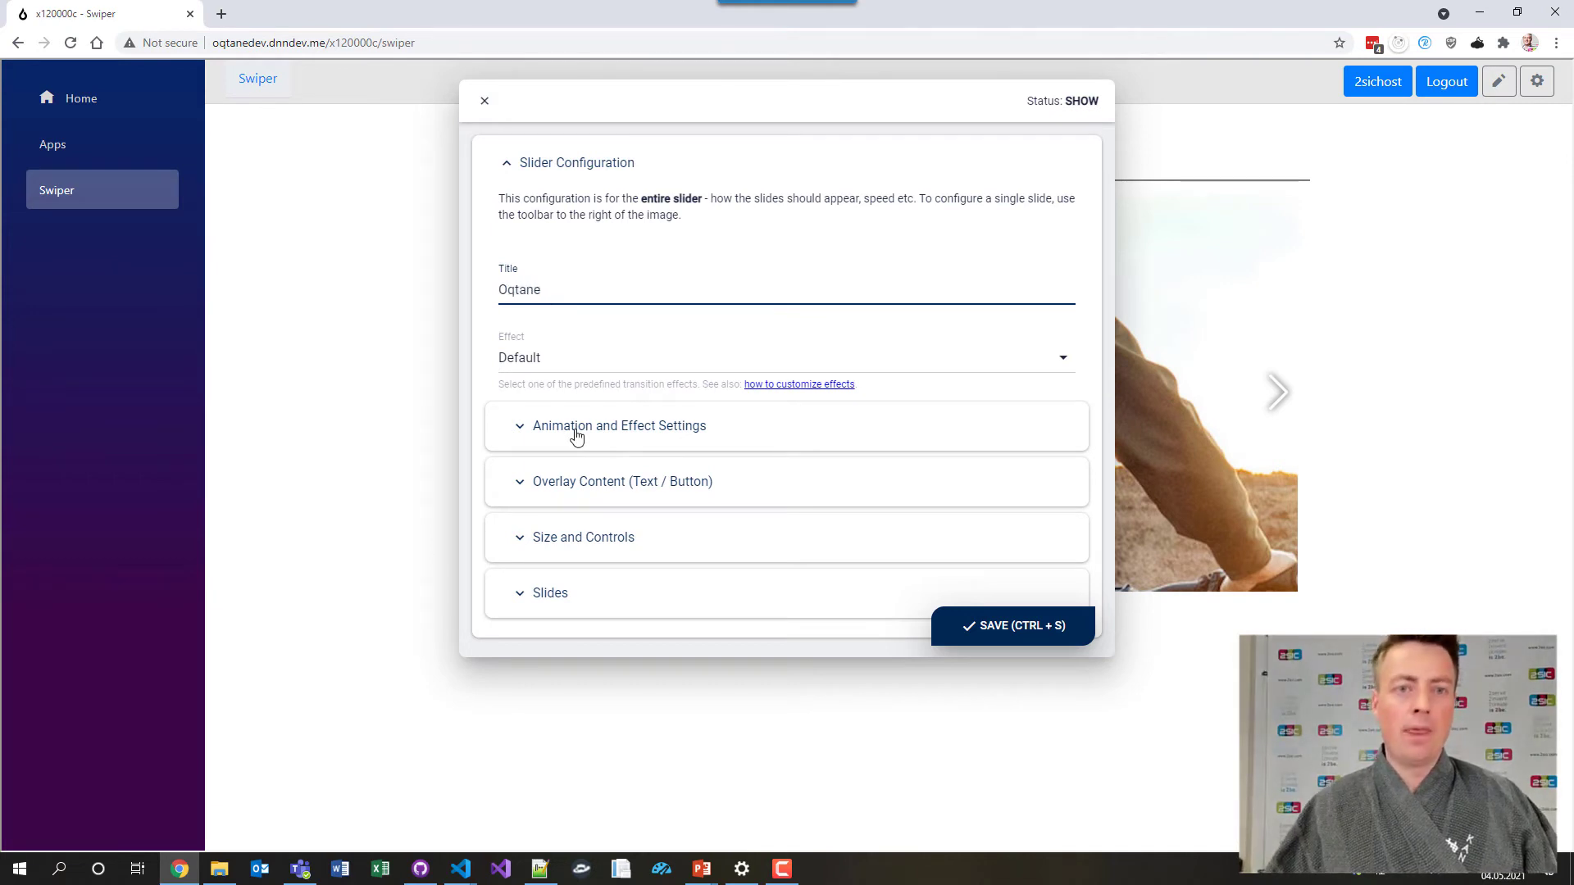
Step: Choose the Cube - Default transition effect and save the slider settings
left_click(579, 435)
scroll(576, 436, "down", 1)
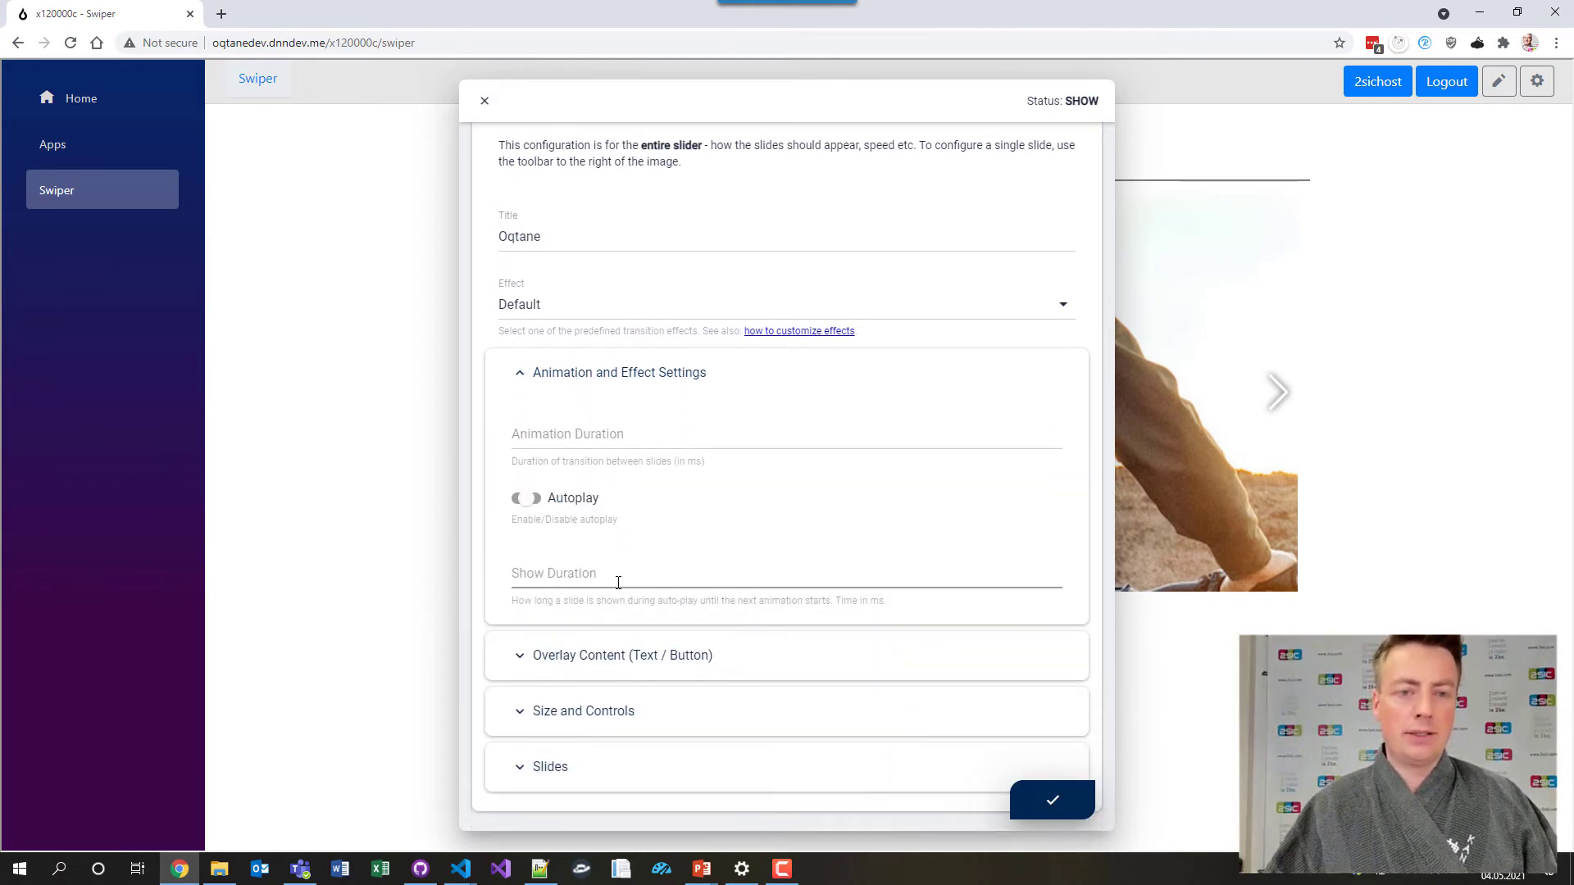
left_click(620, 653)
scroll(585, 709, "down", 3)
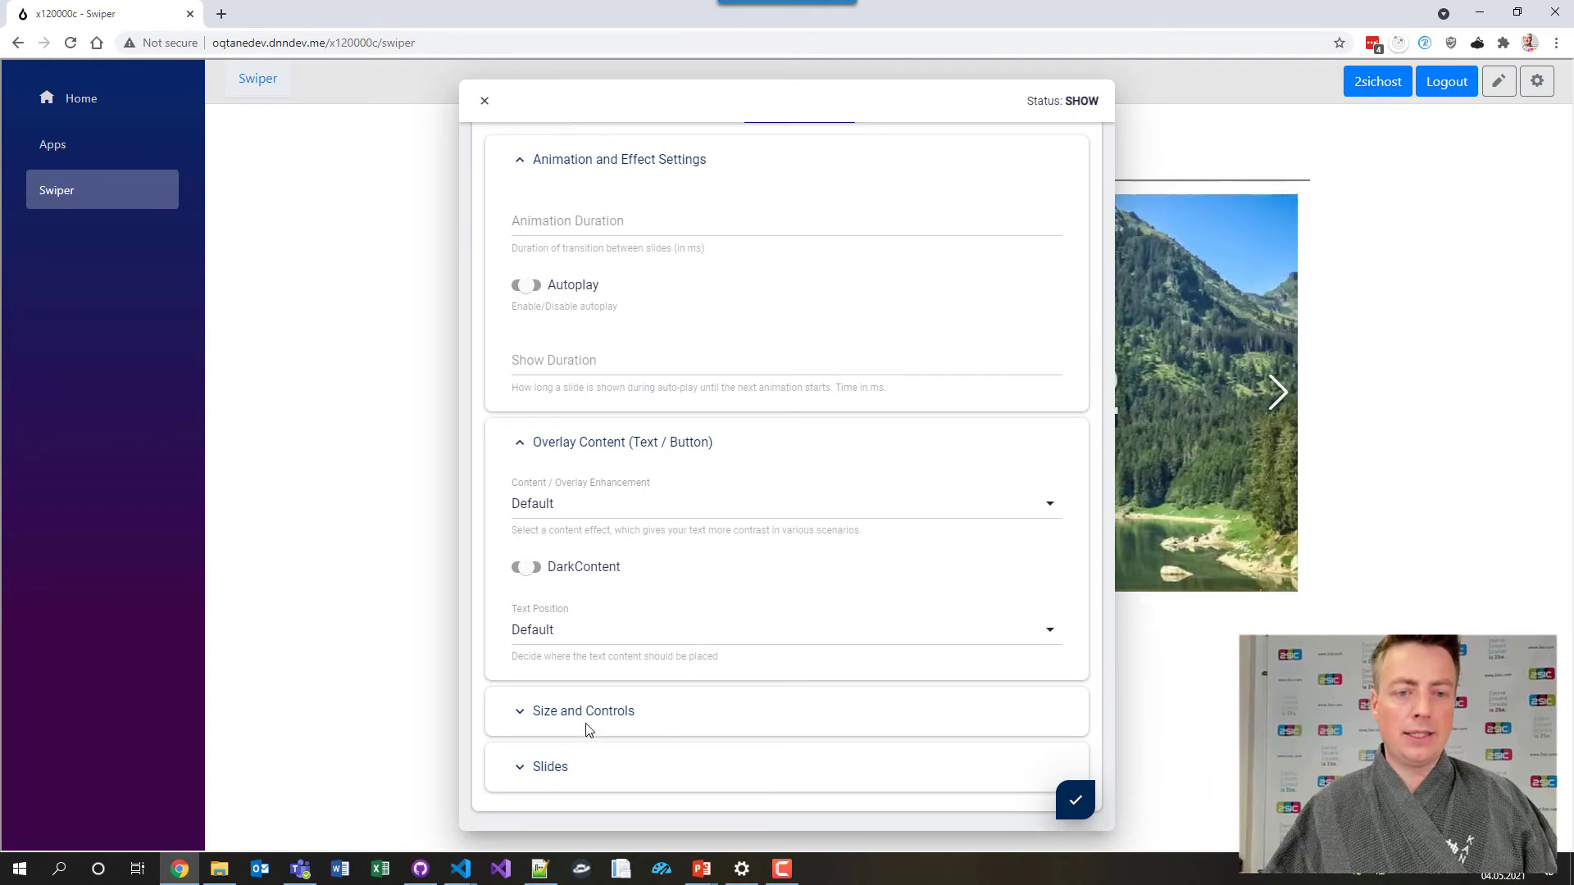
left_click(557, 775)
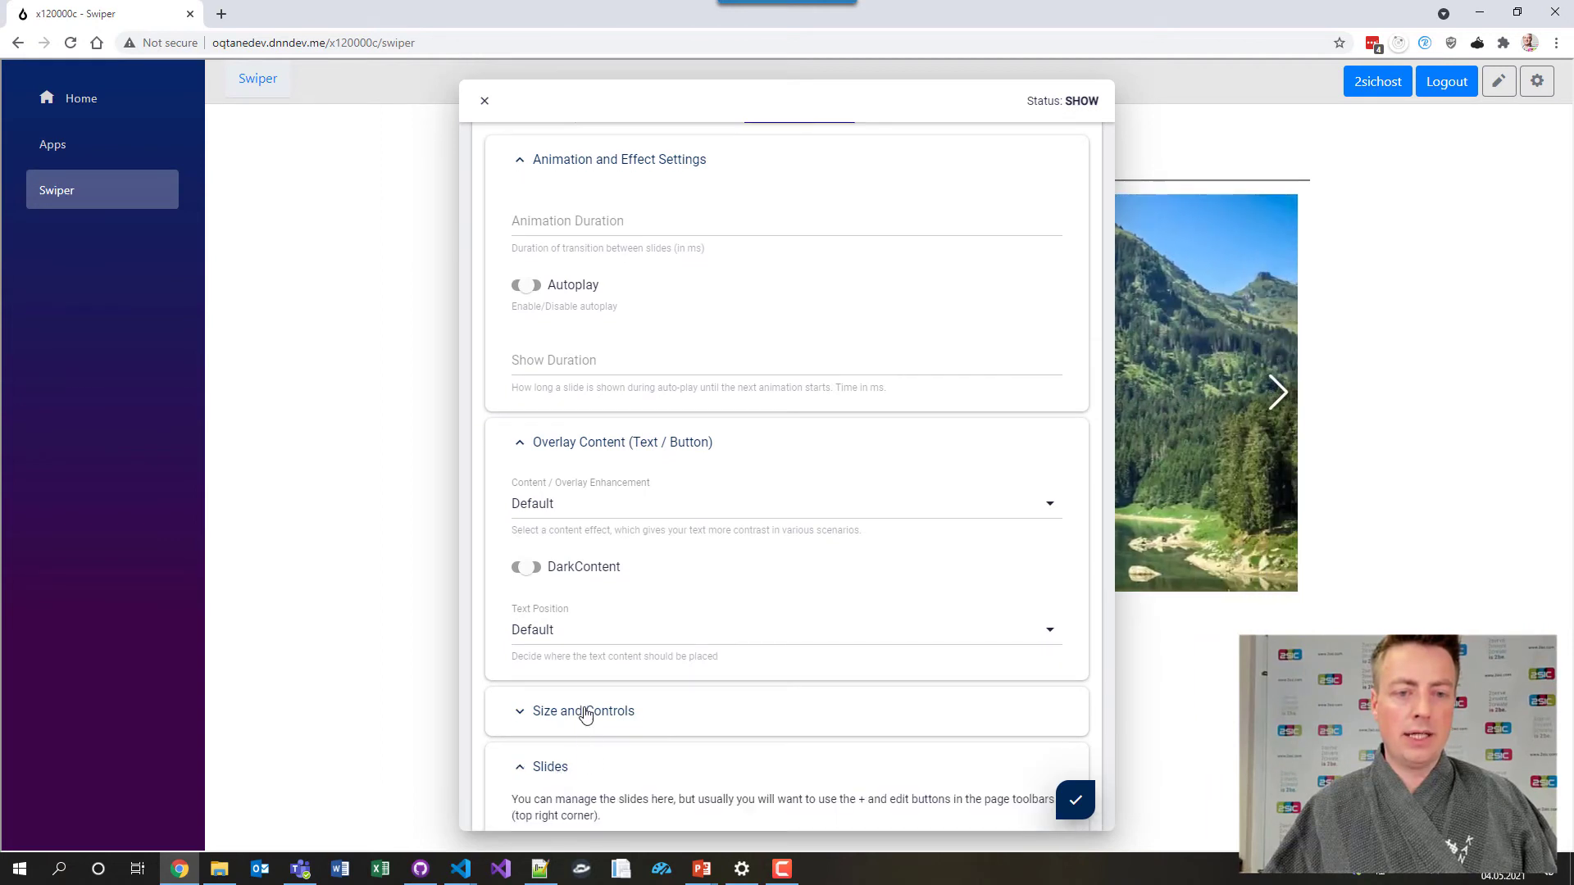
left_click(586, 713)
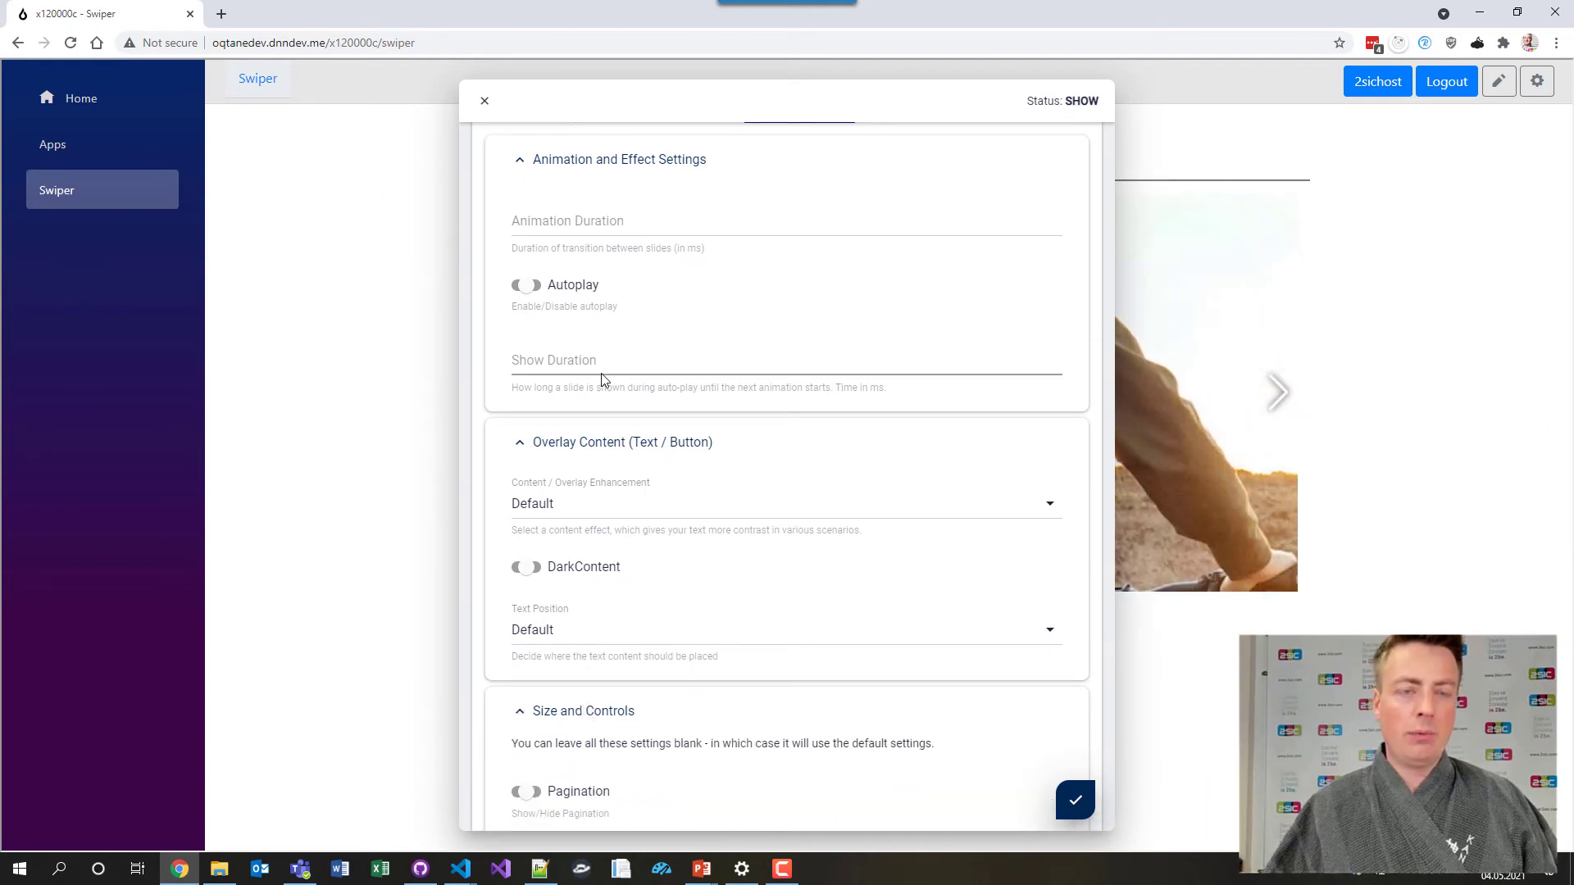
scroll(631, 297, "up", 3)
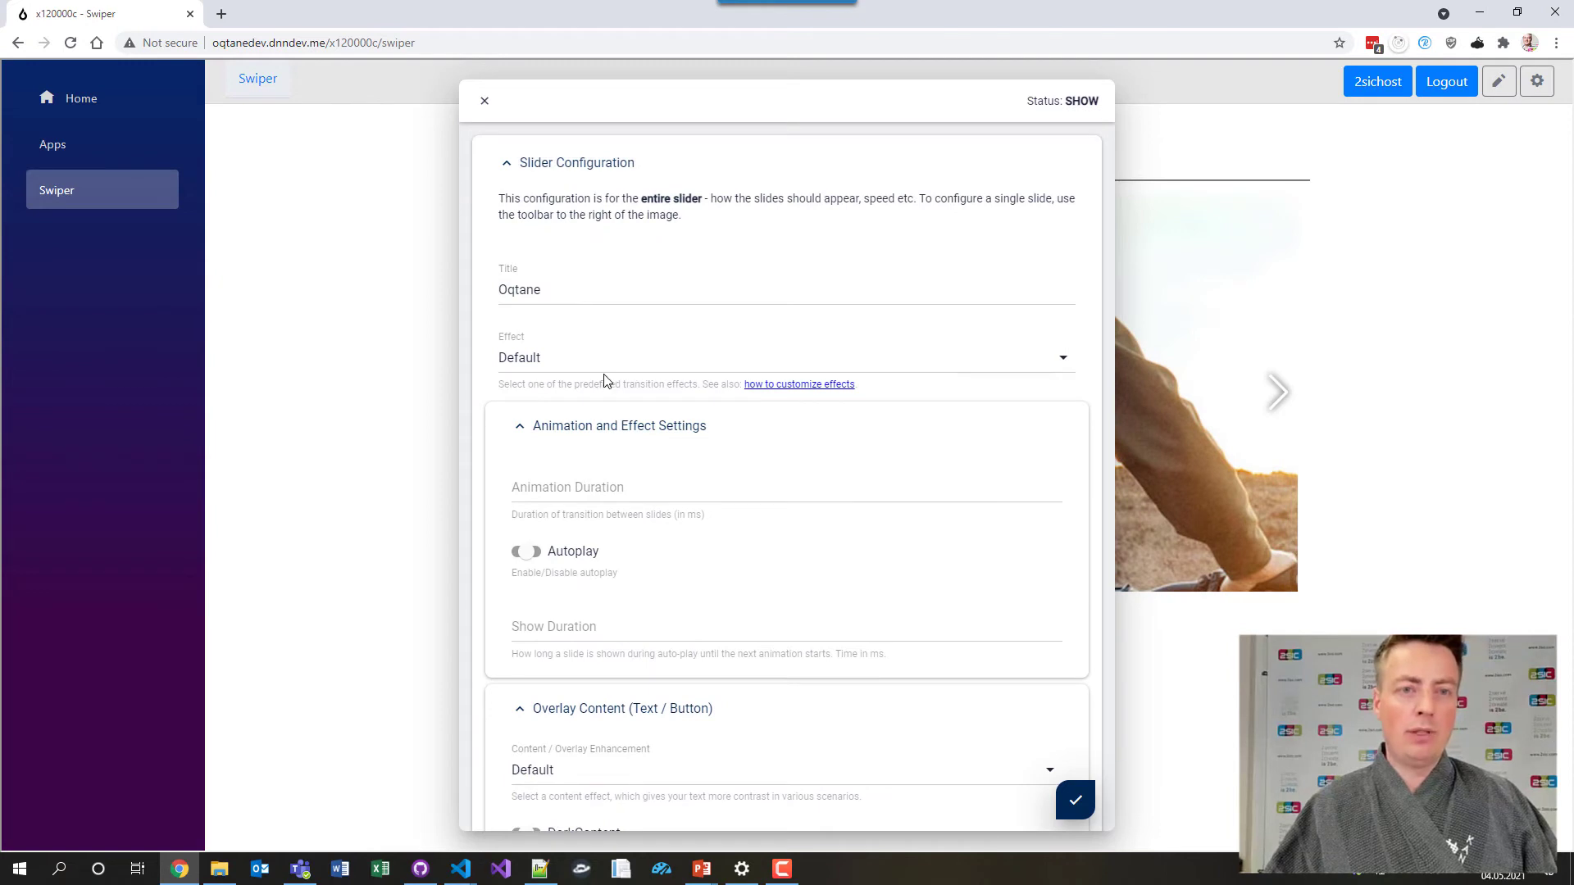
left_click(1063, 360)
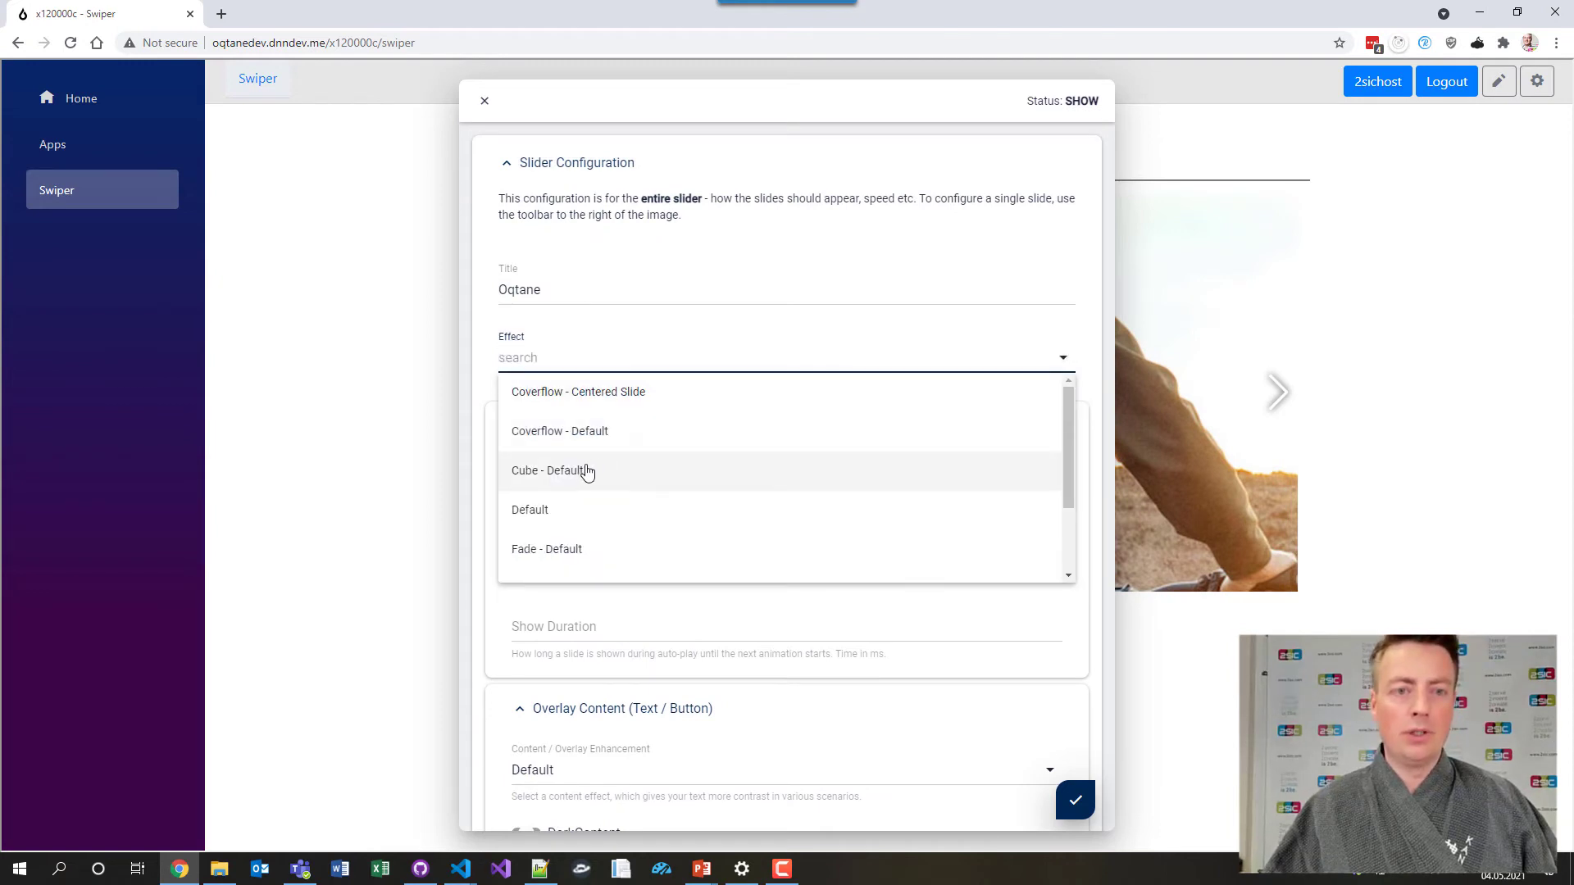
left_click(583, 470)
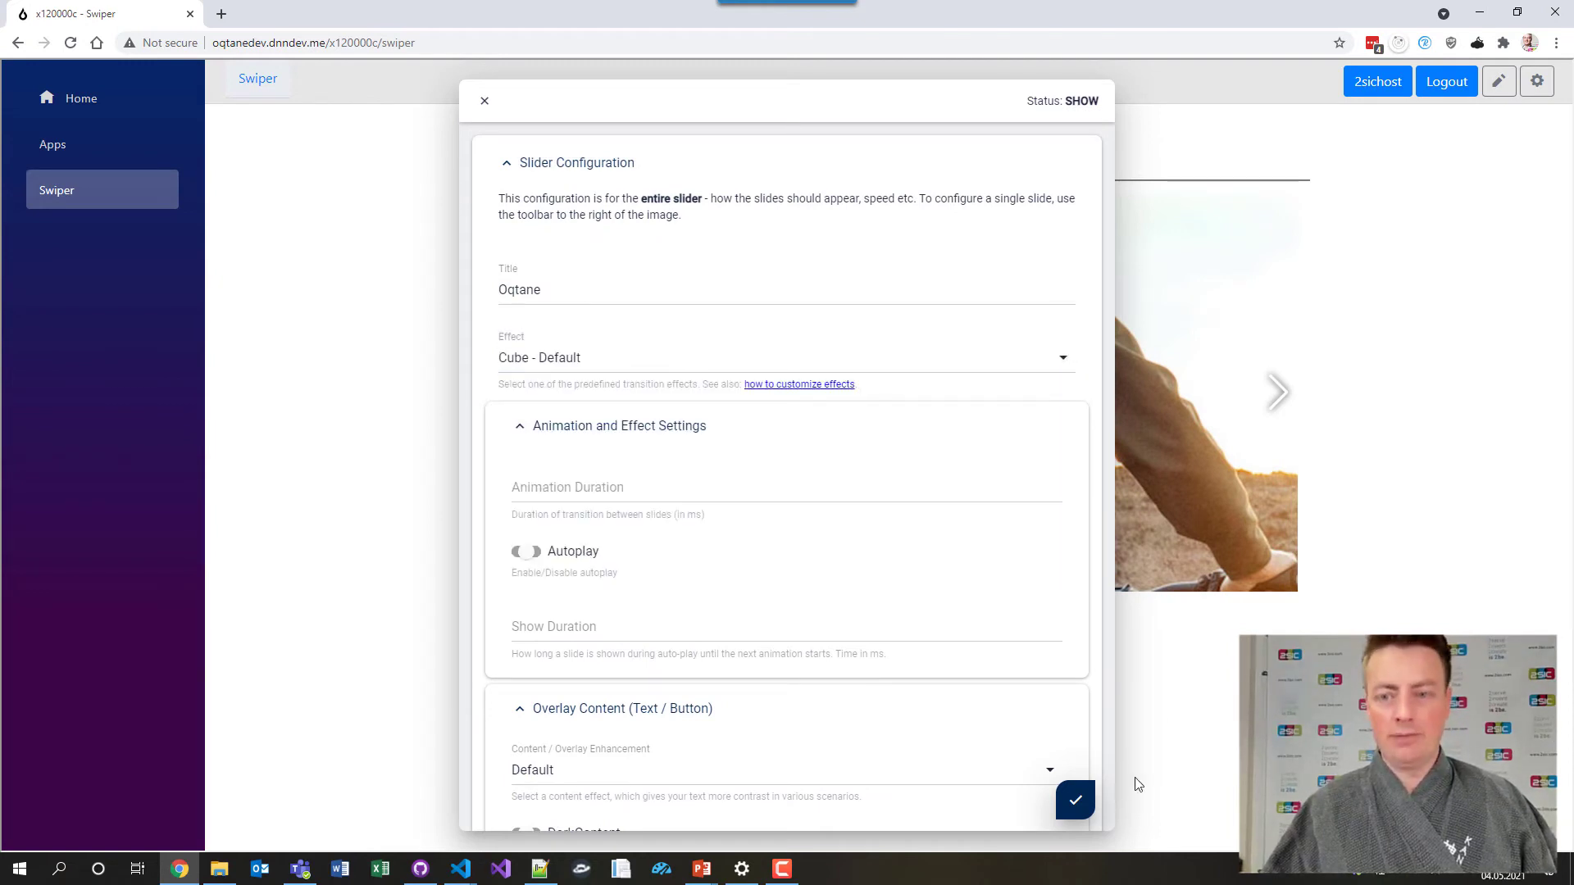
left_click(1076, 801)
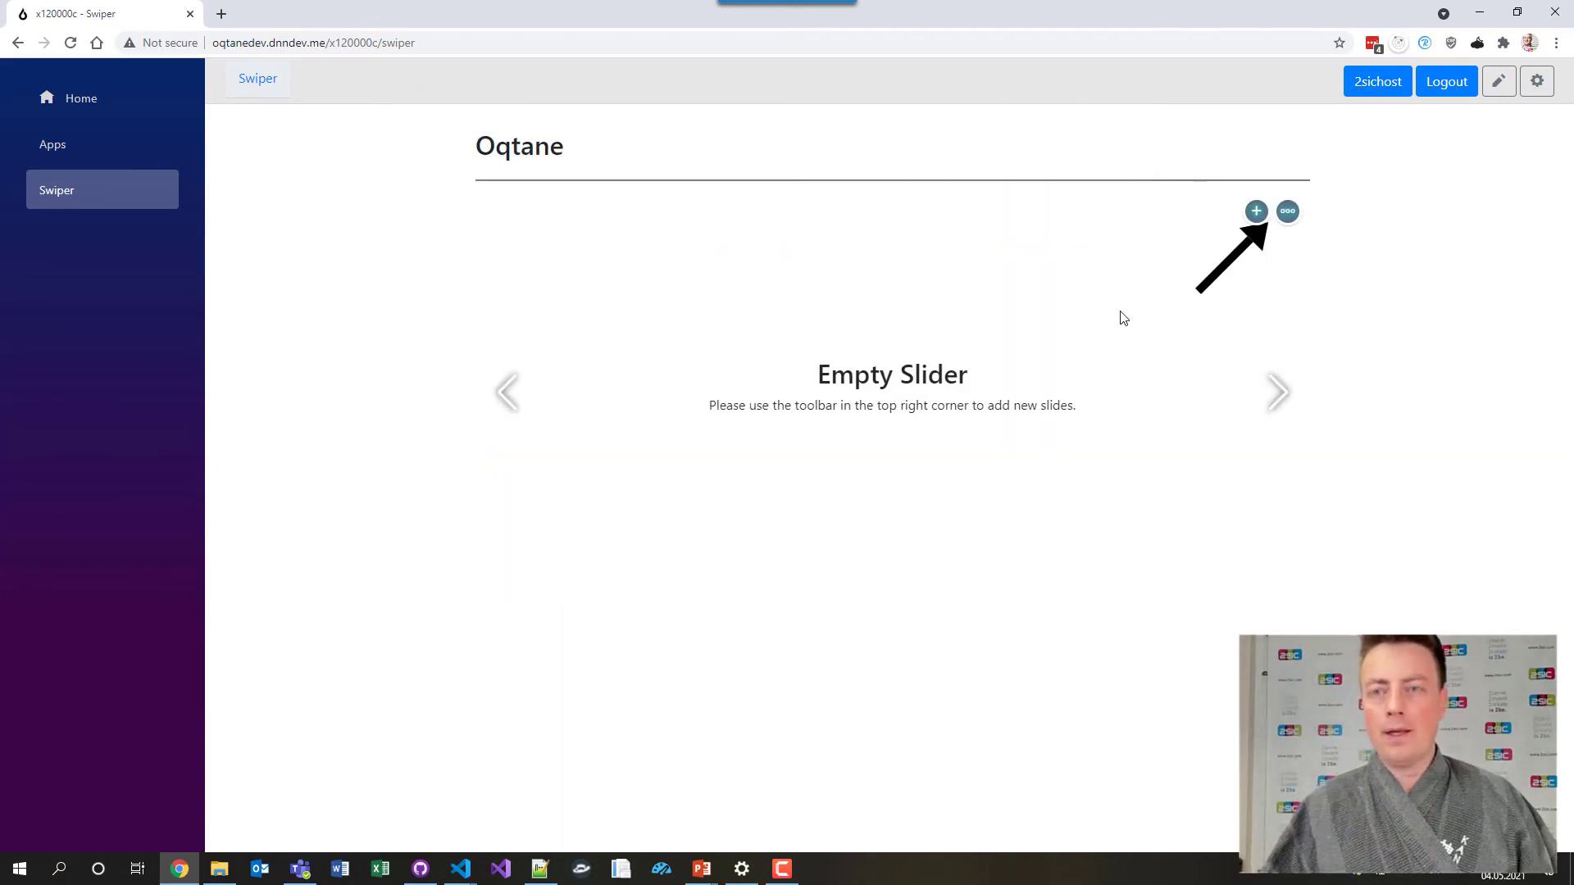
Step: Add a slide with the 2sxc 12 Hybrid Released image and save it
left_click(1256, 211)
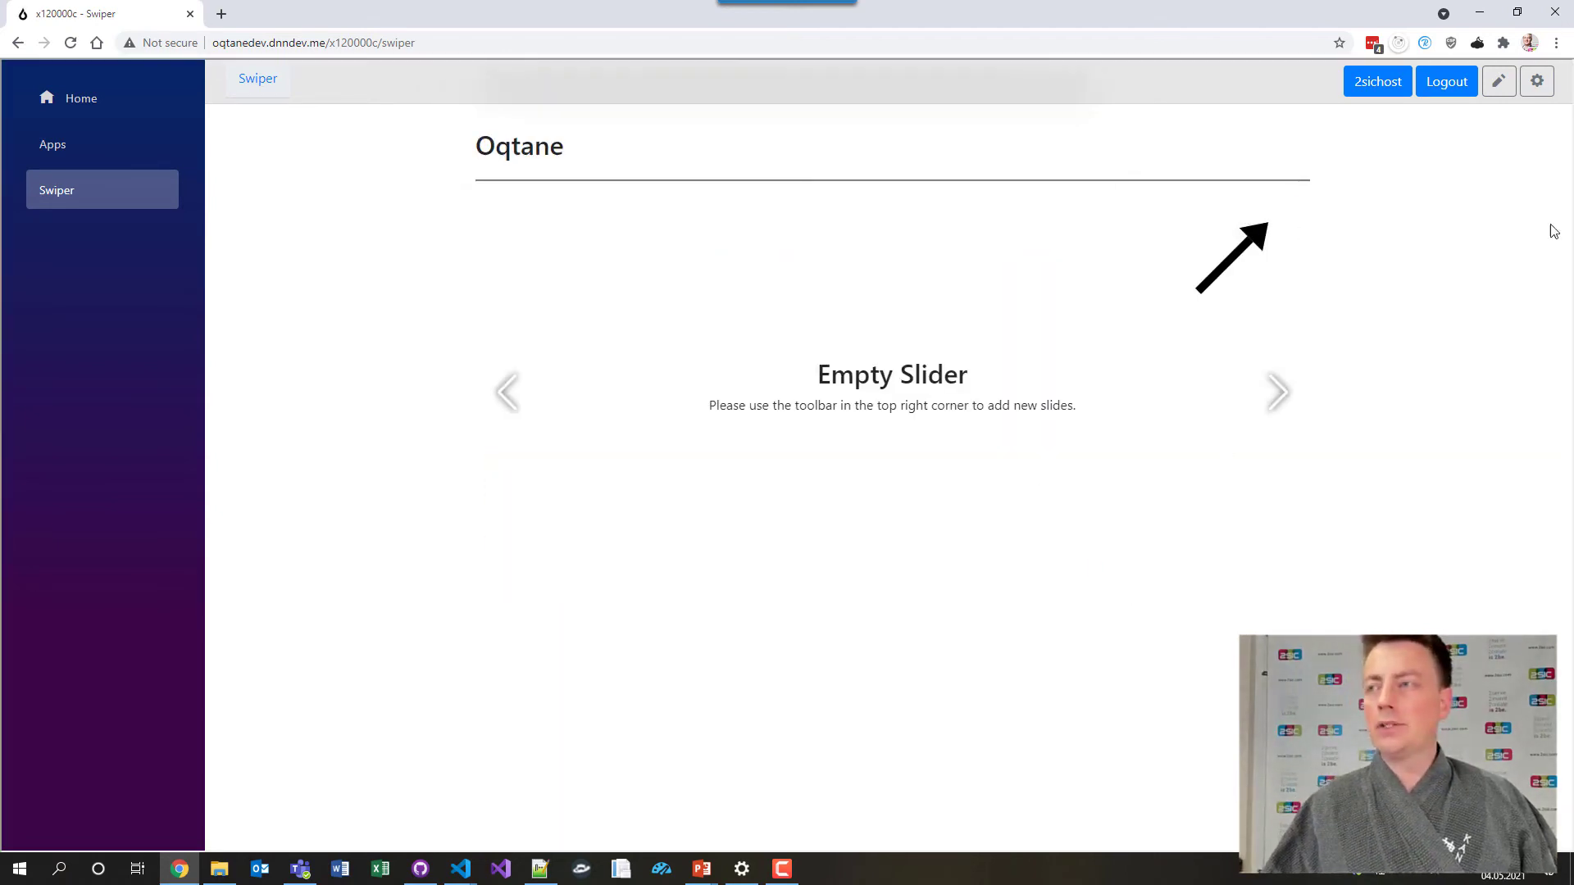
key("alt+Tab")
left_click_drag(1250, 398, 616, 284)
left_click(1009, 510)
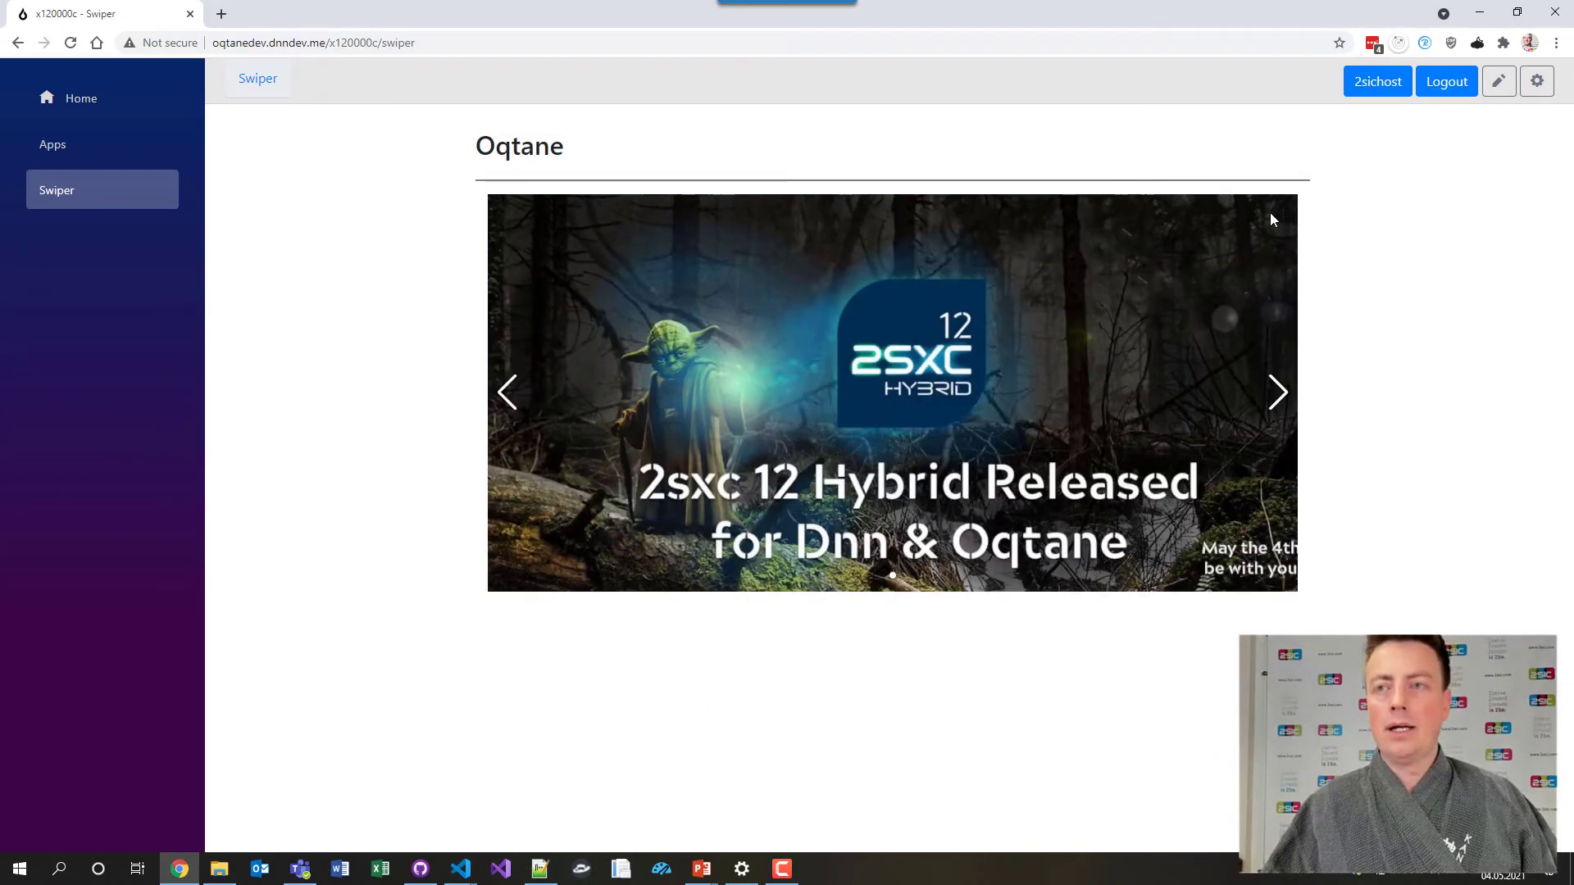
Step: Add a second slide with the misty forest image 2sxc12c.jpg and save it
mouse_move(1189, 225)
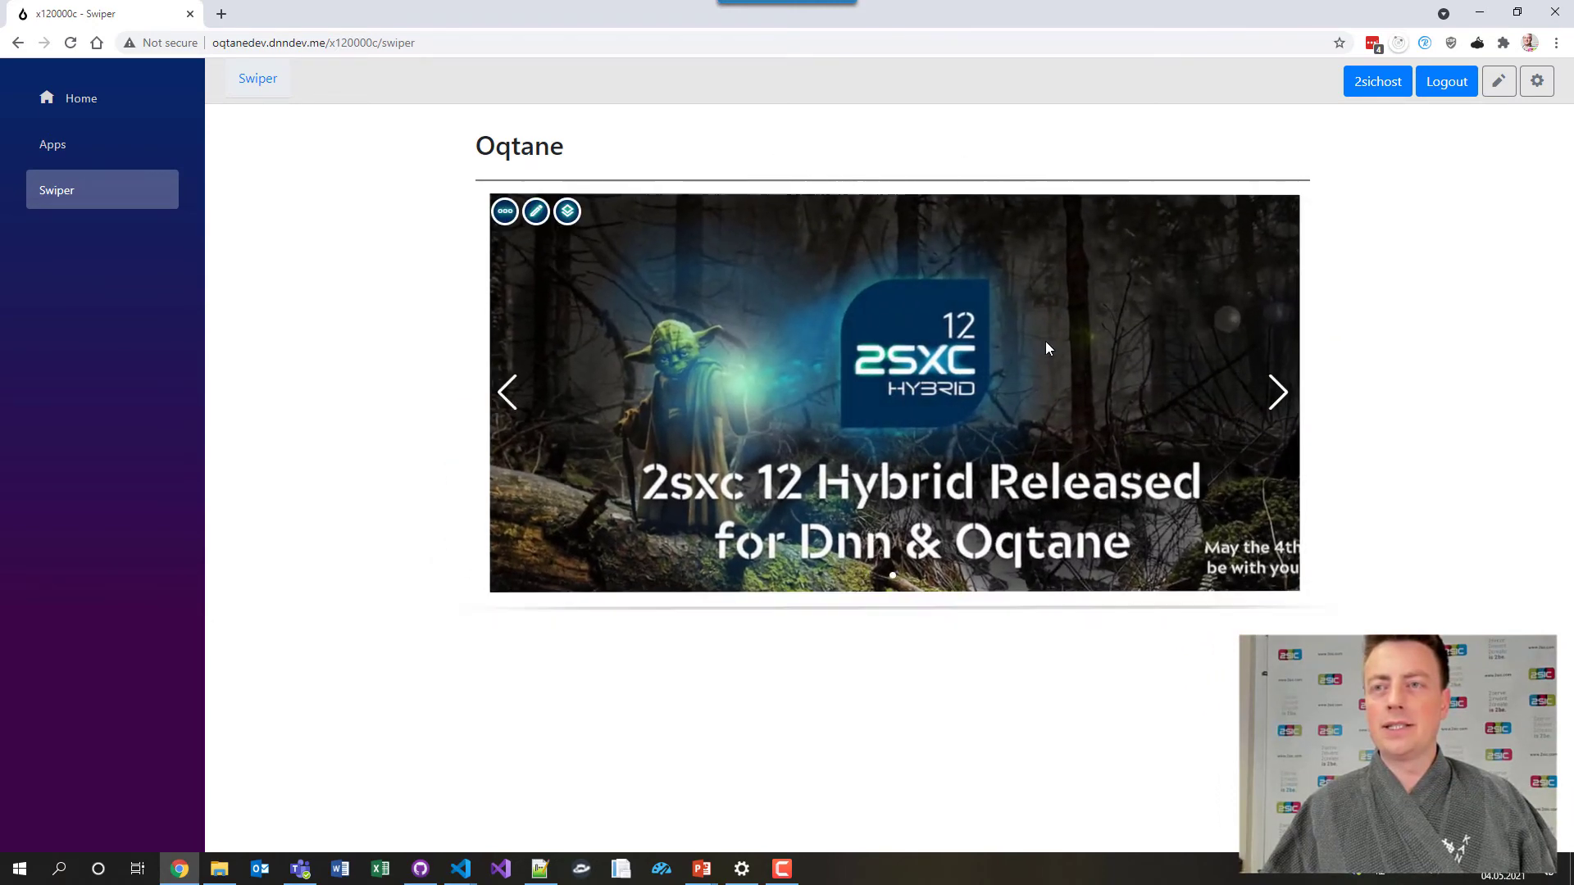
mouse_move(1254, 309)
left_click(1288, 210)
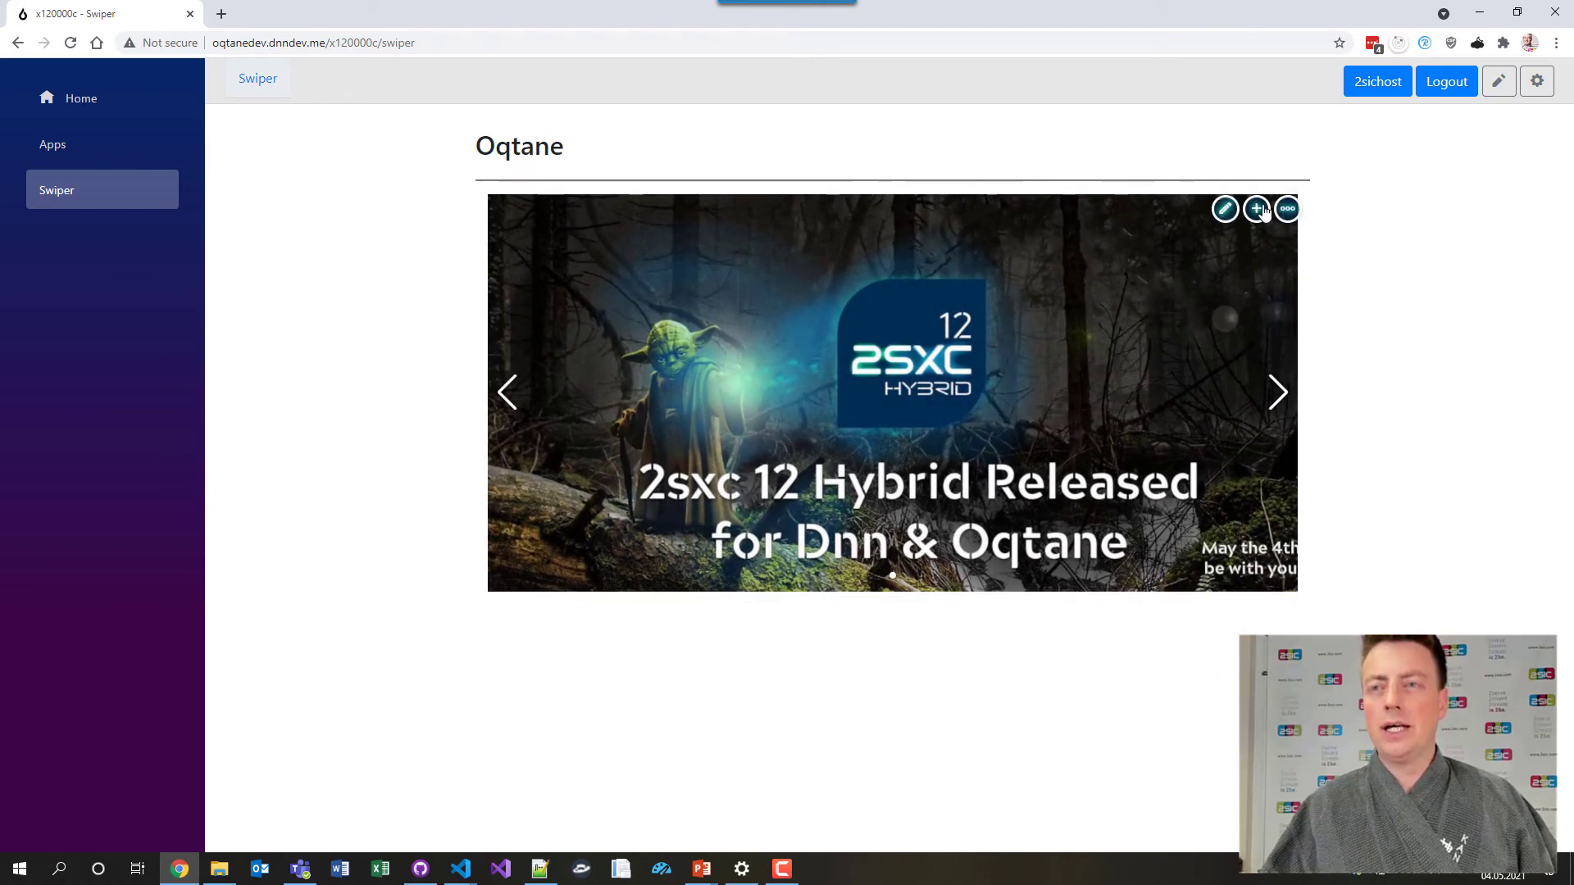
left_click(1240, 213)
key("alt+Tab")
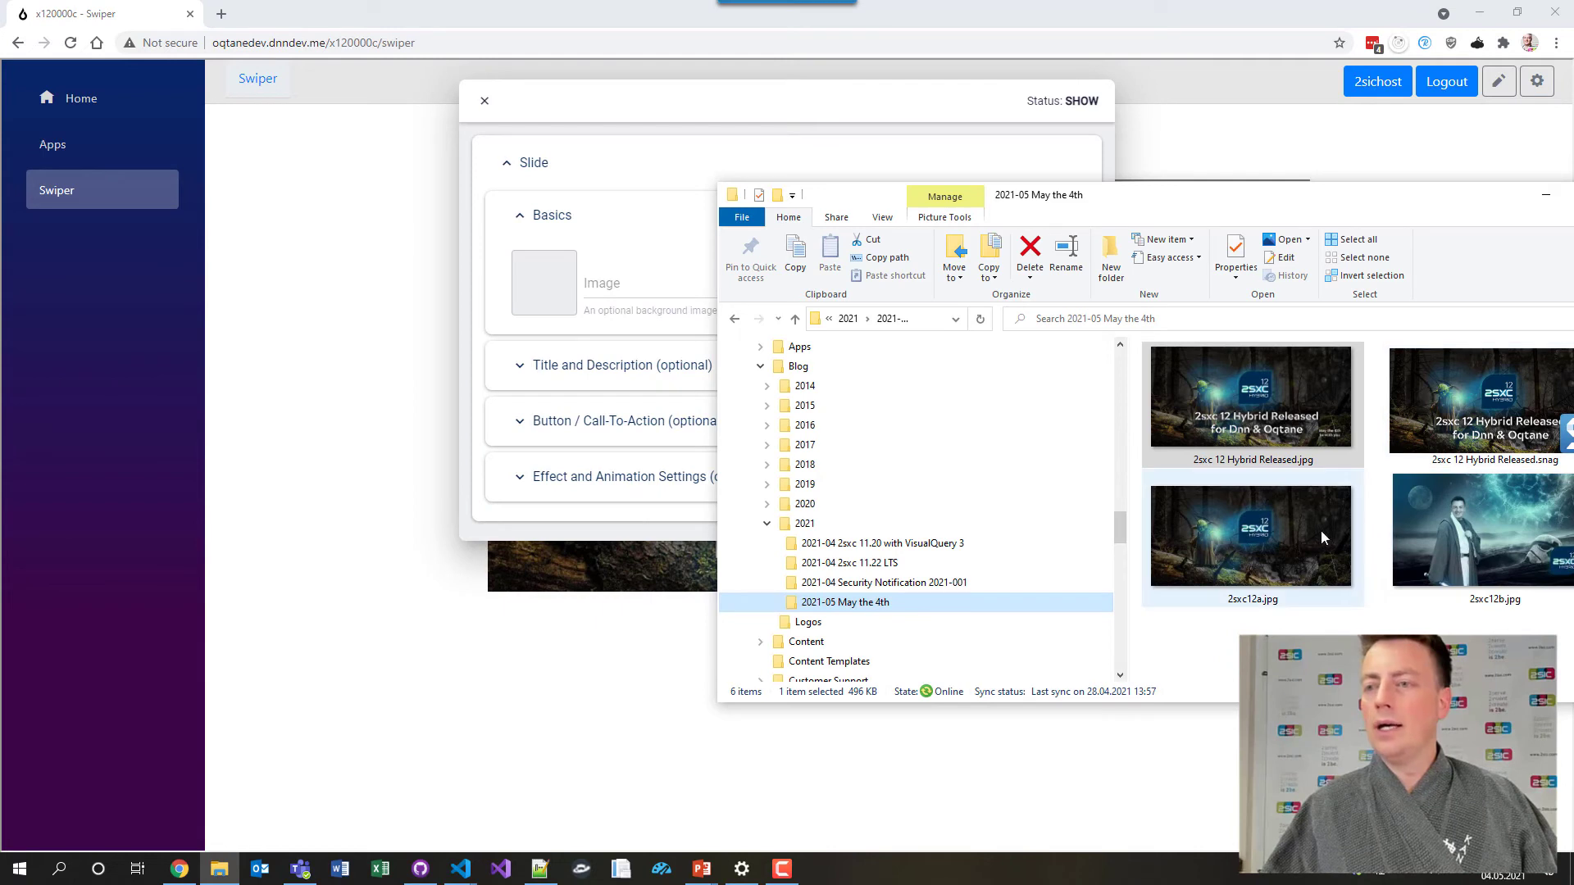
scroll(1424, 618, "down", 2)
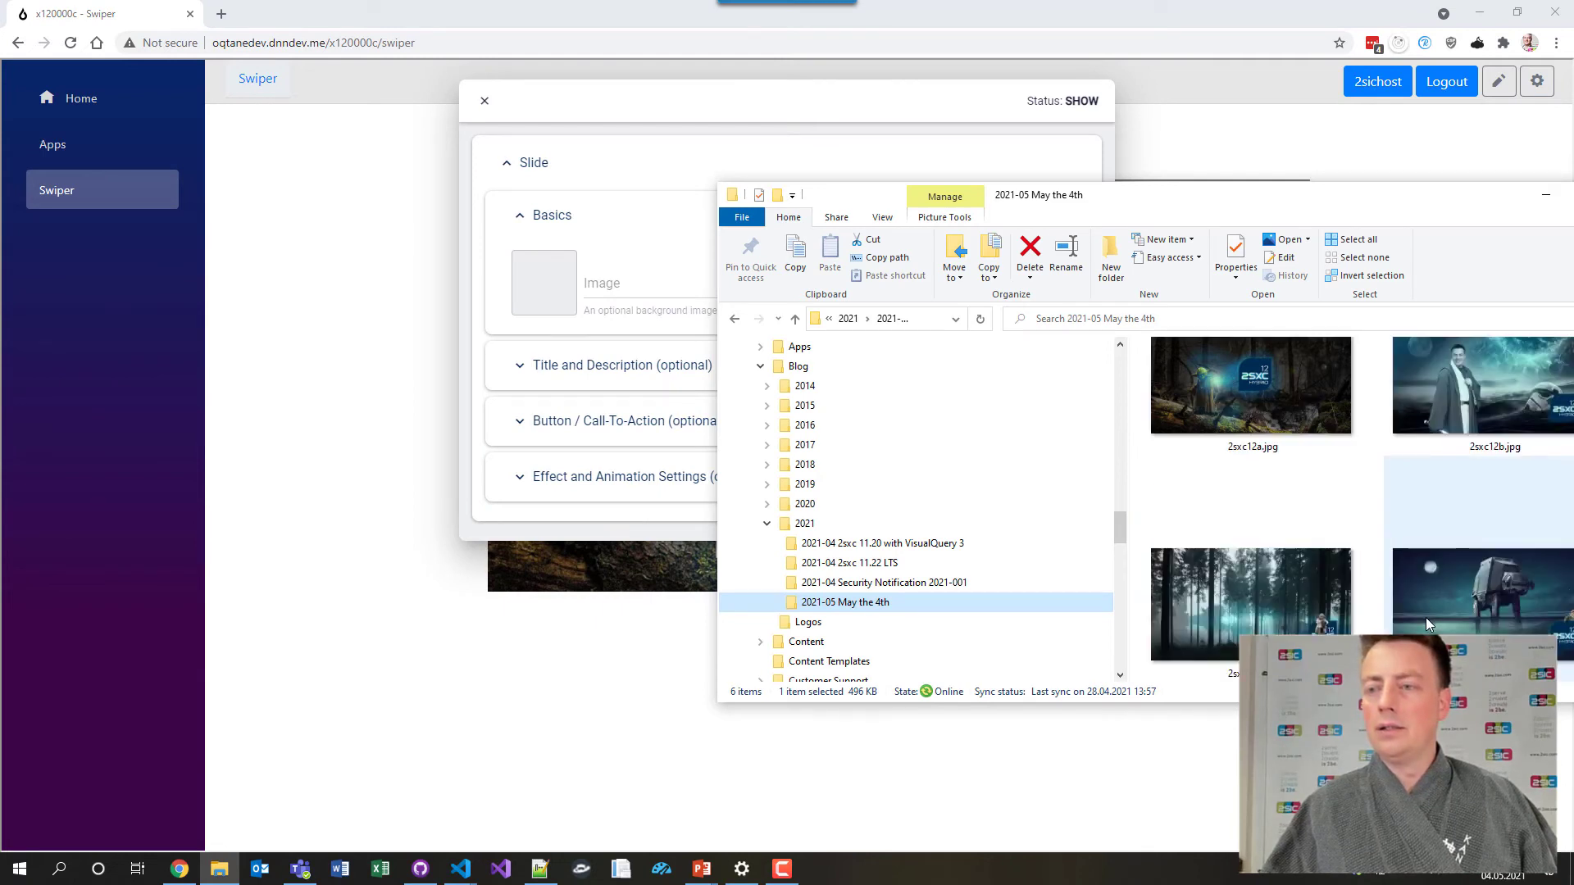
left_click(1262, 574)
left_click_drag(1137, 548, 597, 288)
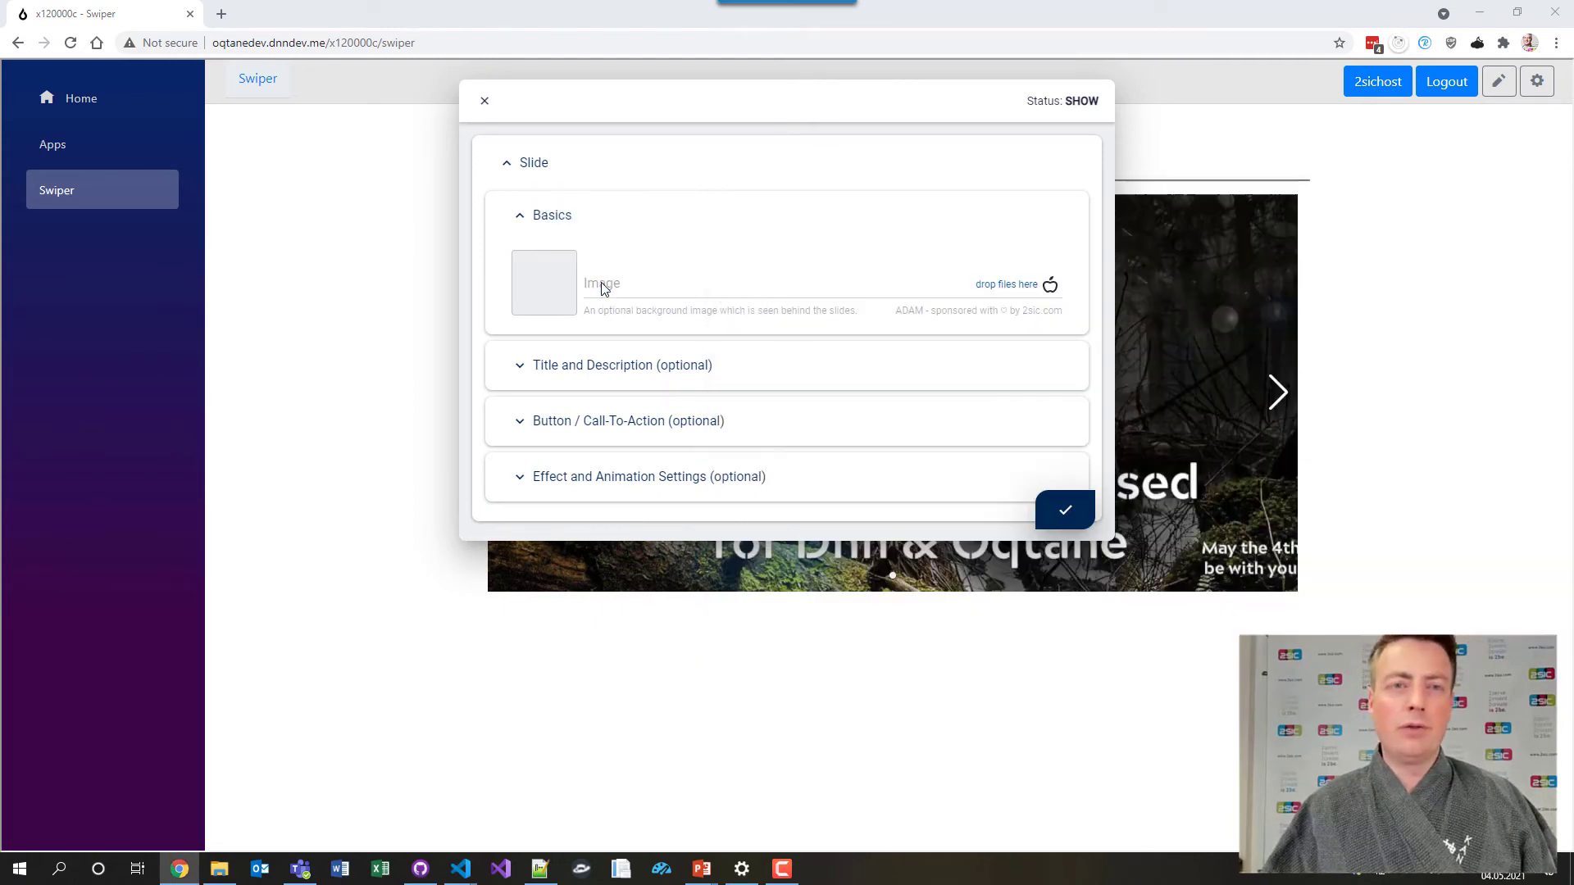
left_click(1076, 509)
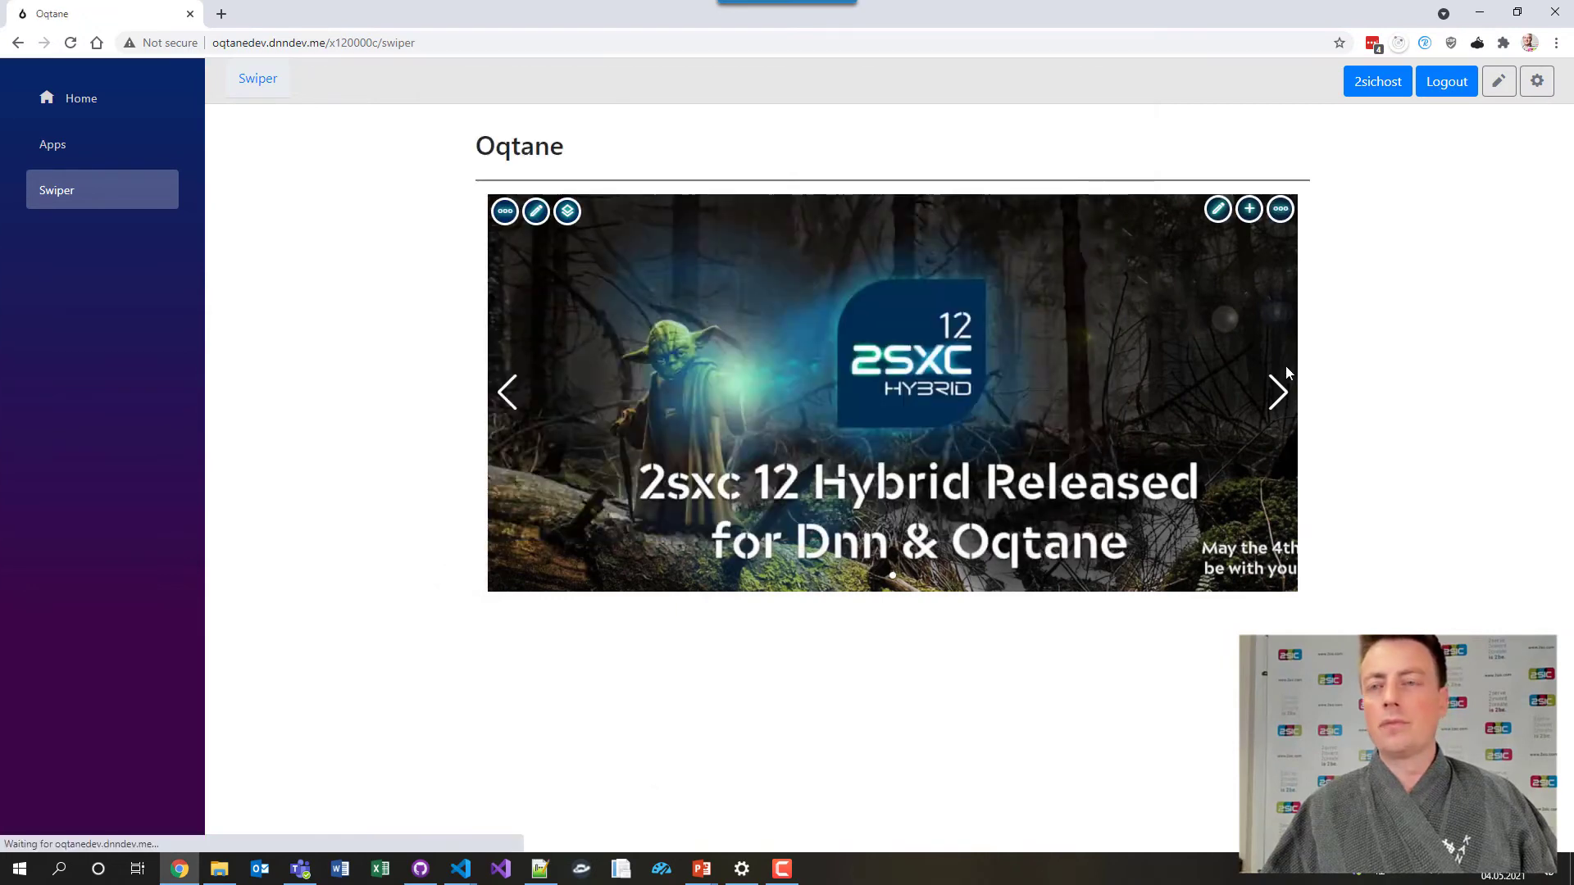
Step: Add a third slide with the AT-AT image and save it
left_click(1256, 212)
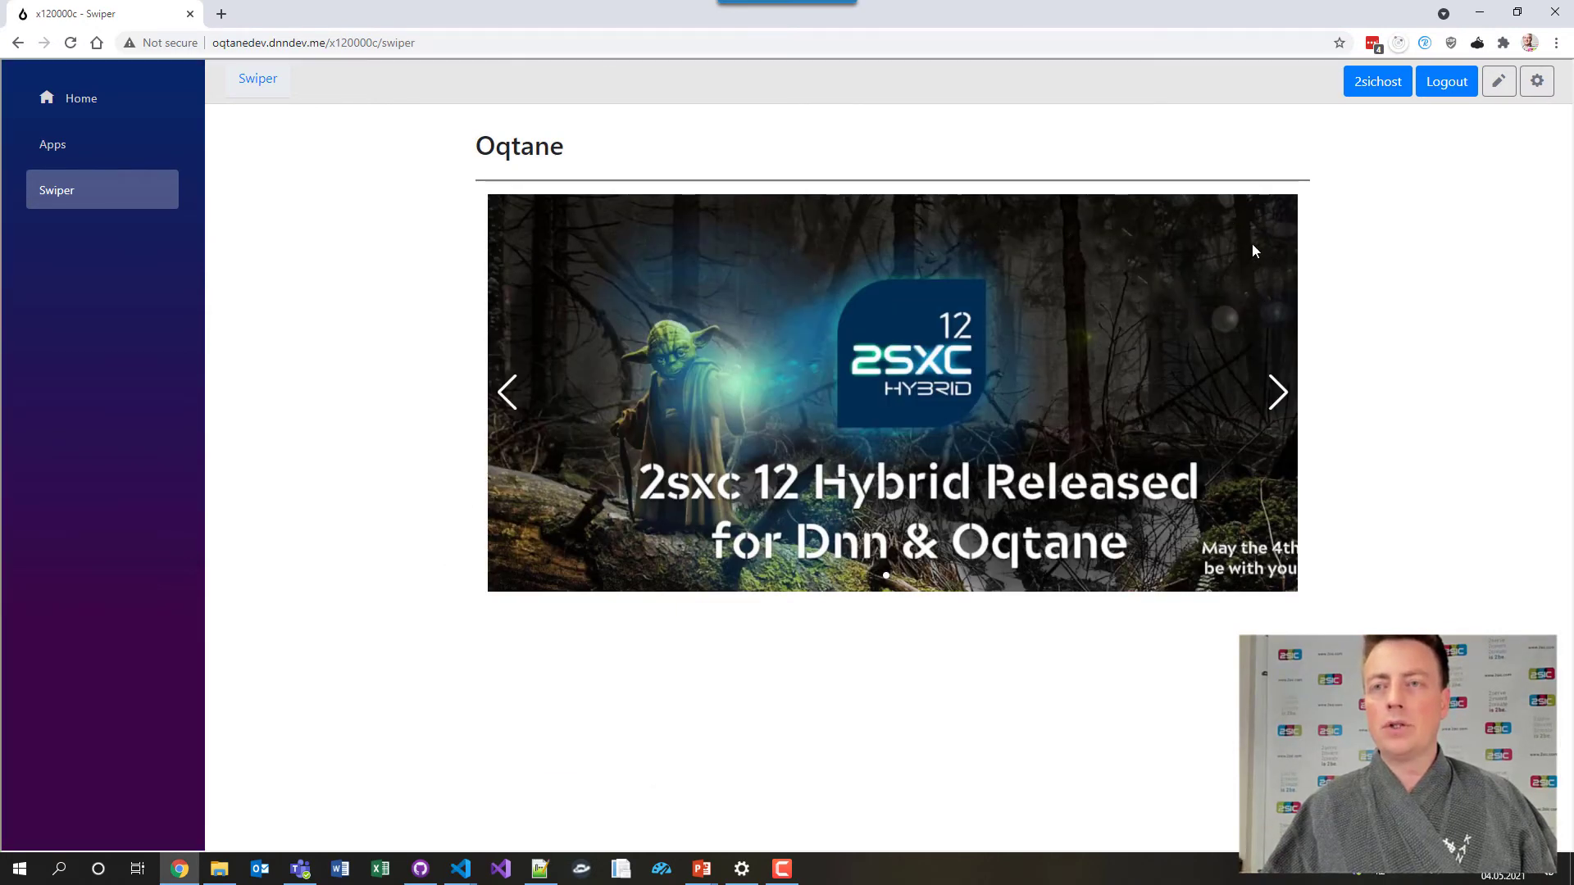
key("alt+Tab")
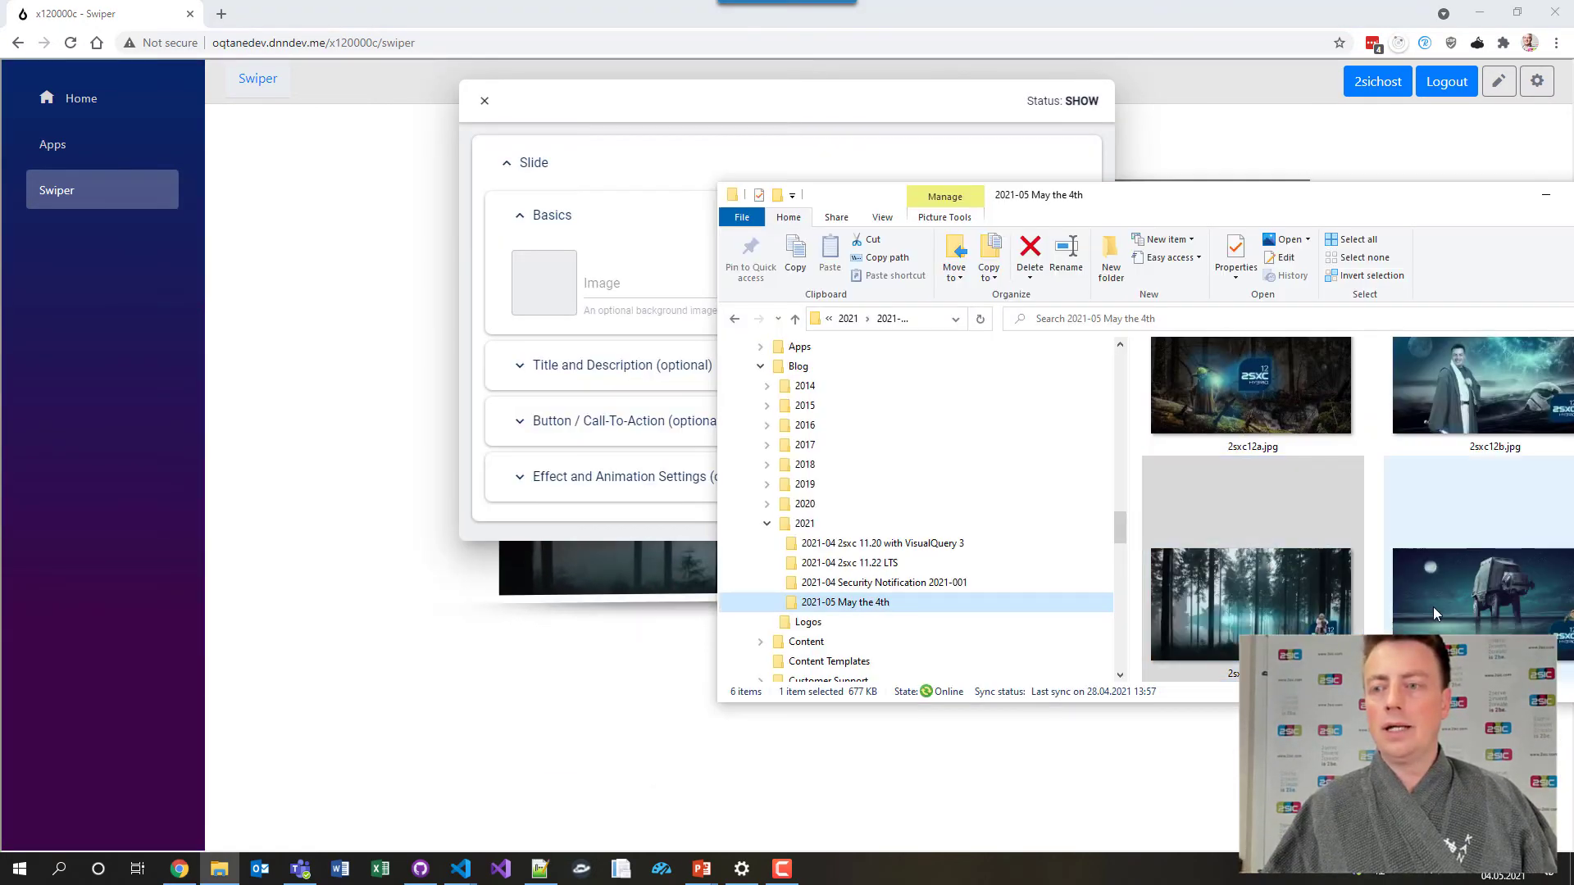
left_click_drag(1476, 590, 620, 288)
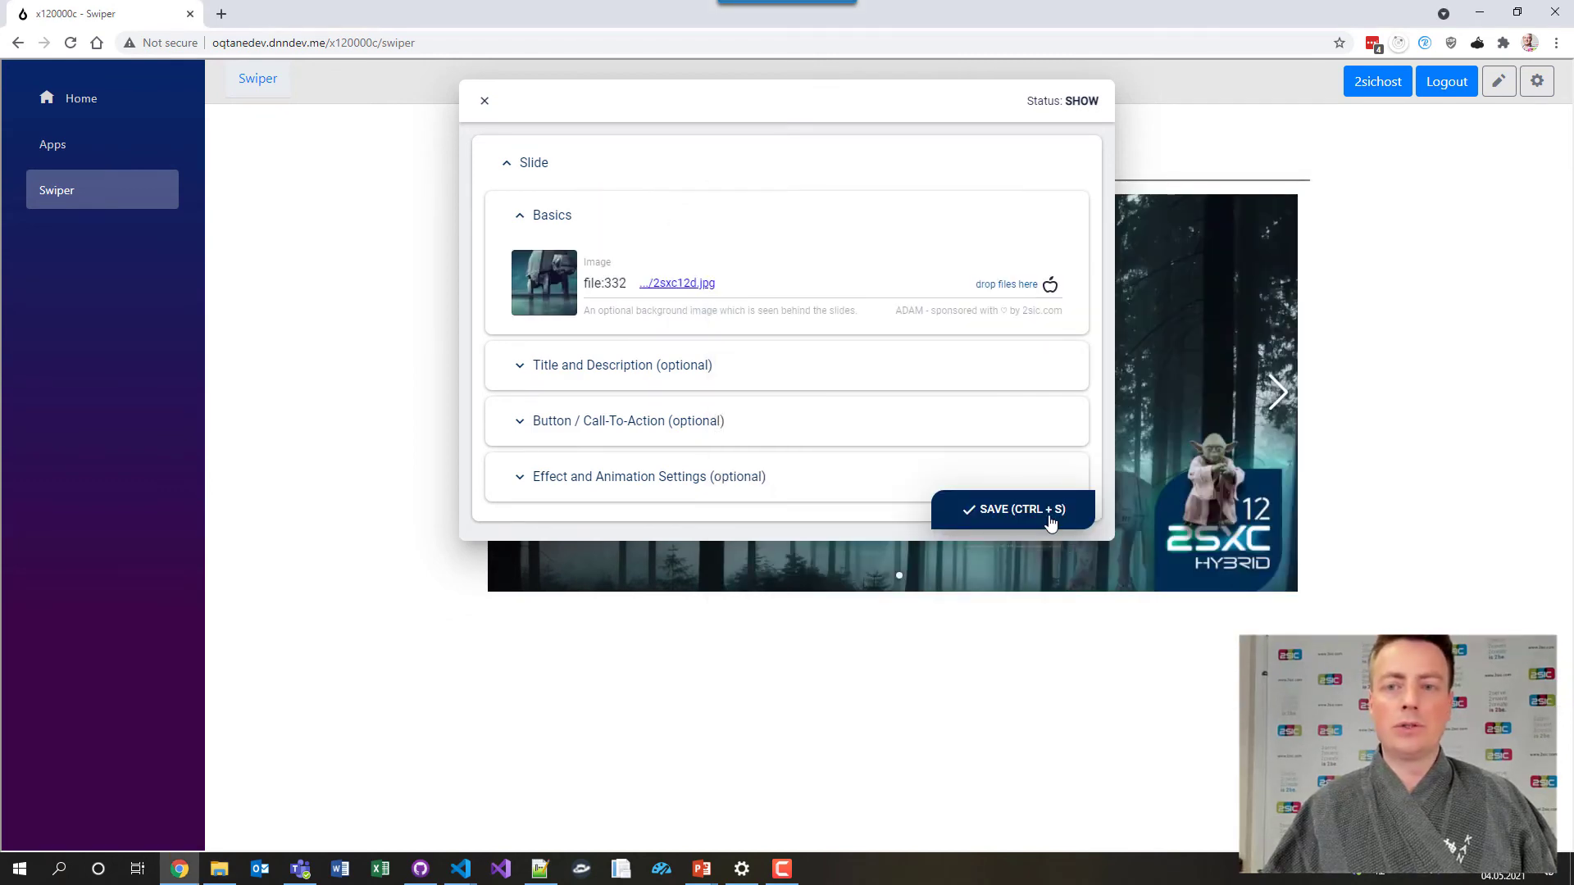
left_click(1012, 637)
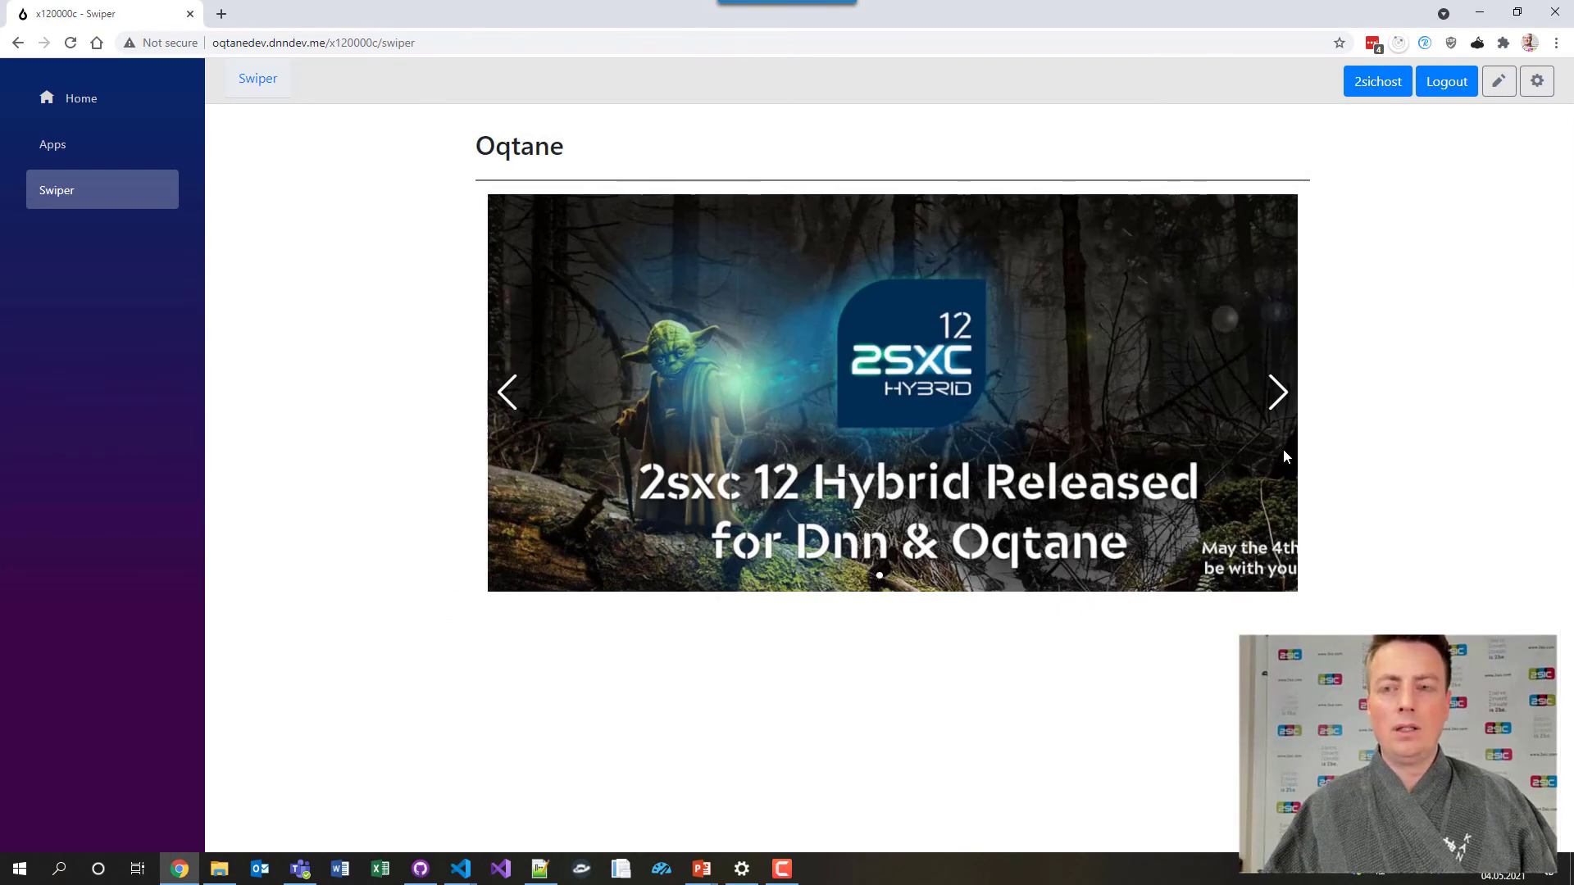
Step: Advance the slider to the misty forest slide and title it 'Wonderful! May the 4th'
left_click(1277, 394)
left_click(1277, 393)
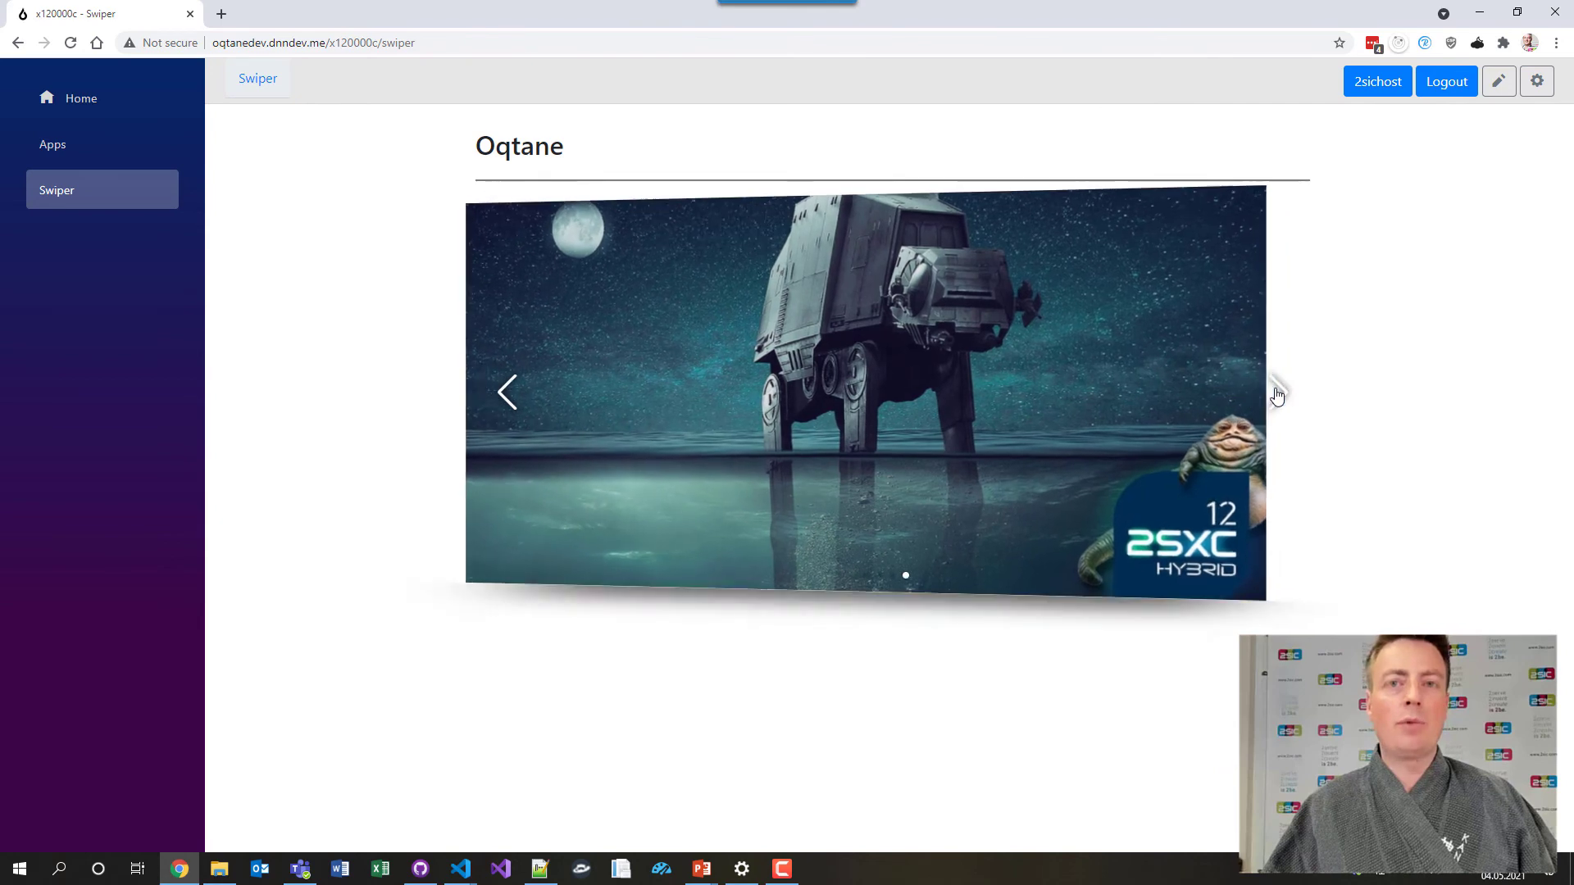
mouse_move(1261, 285)
left_click(1240, 206)
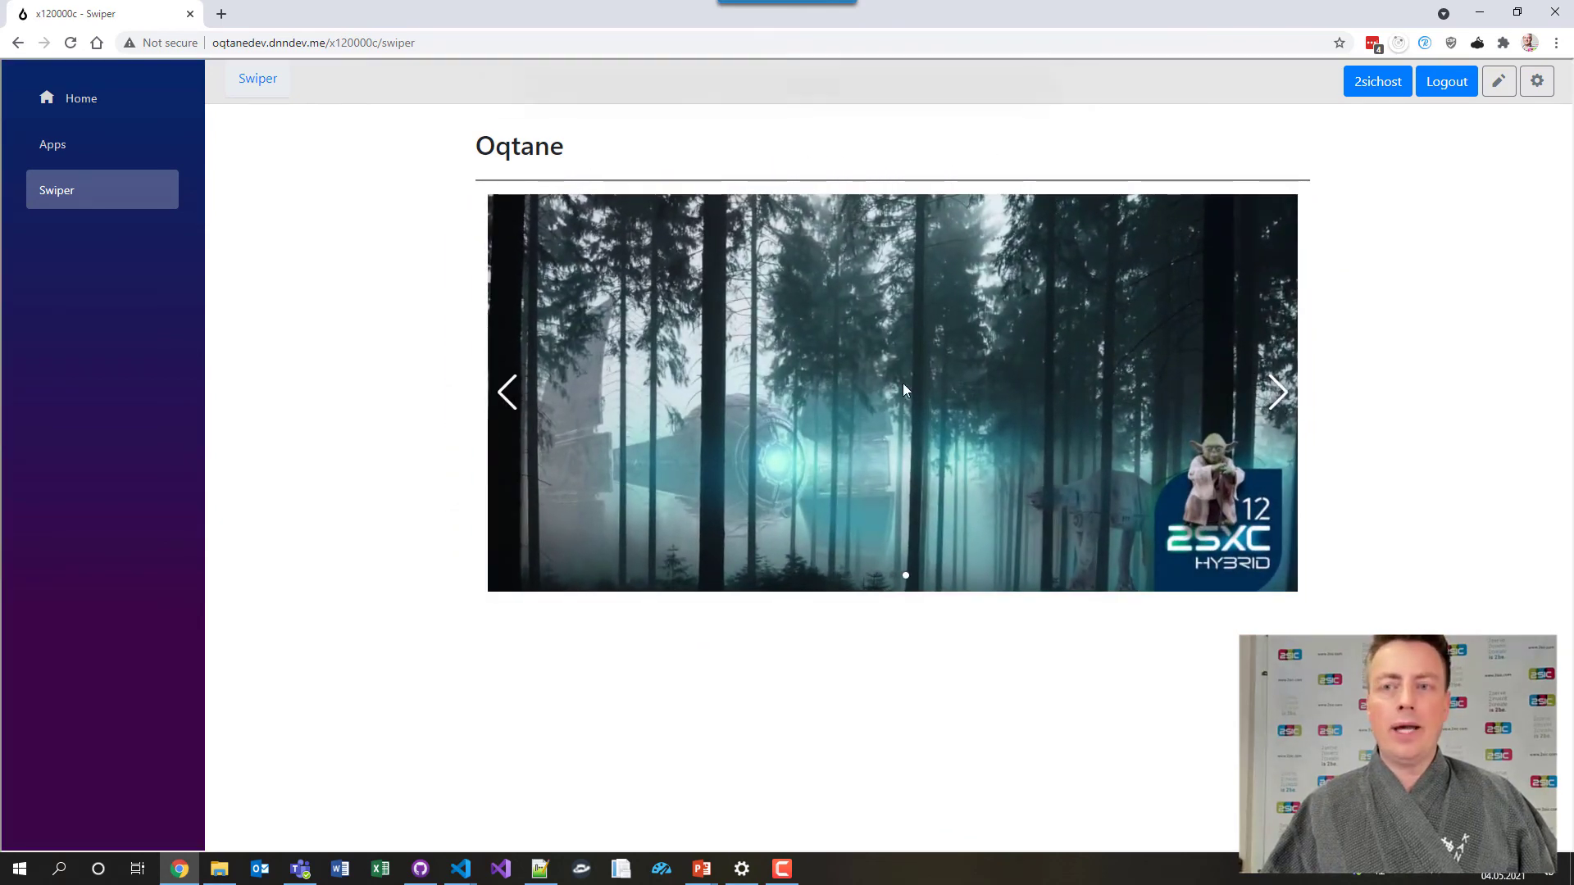
left_click(565, 364)
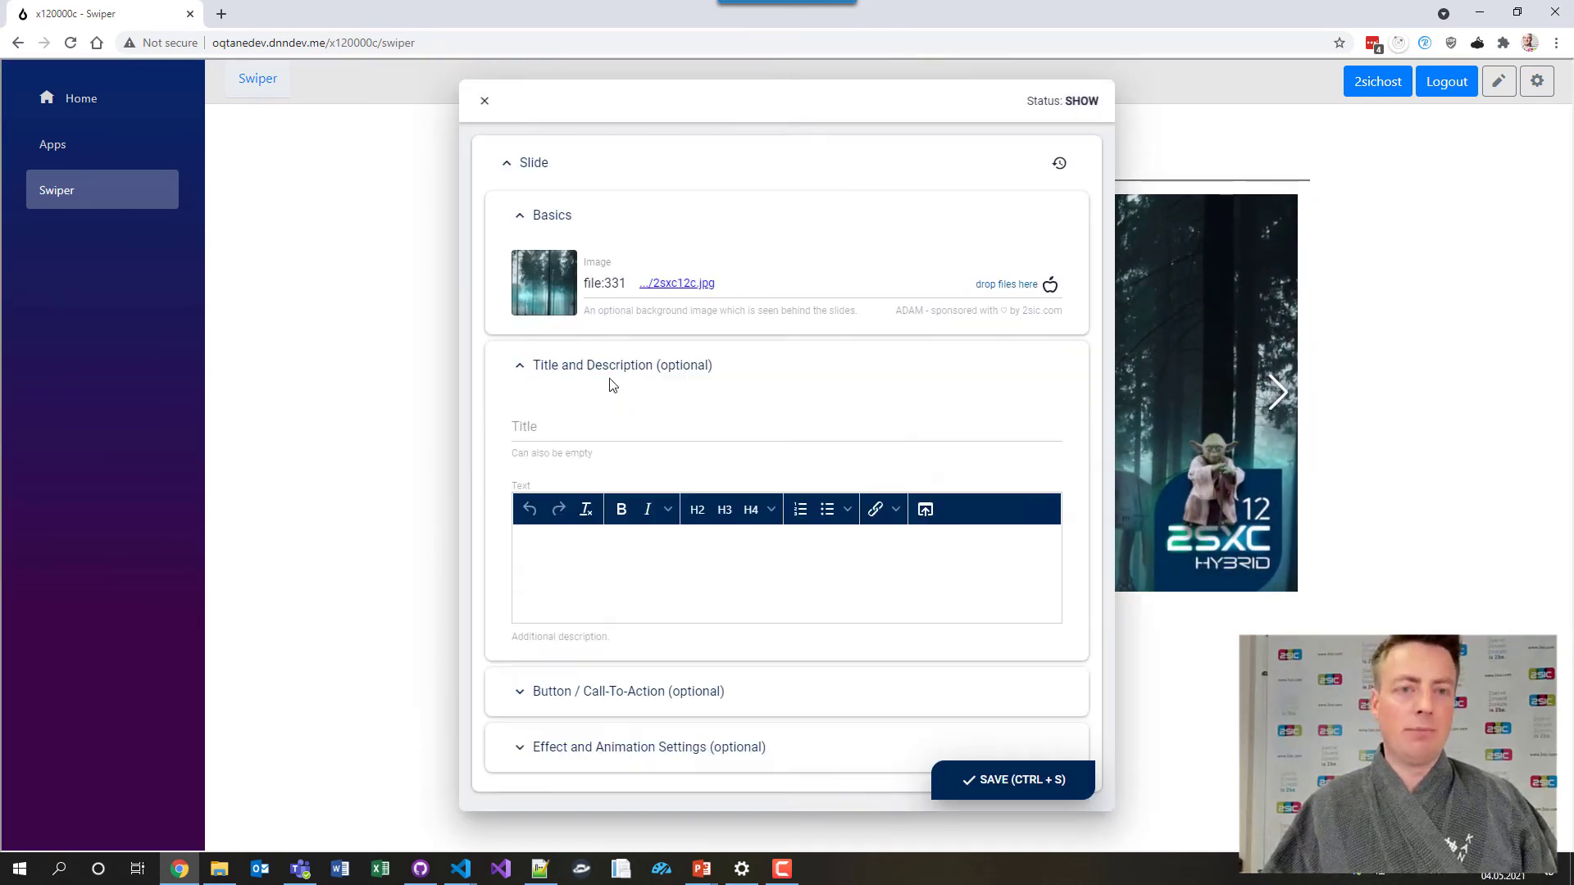
left_click(603, 430)
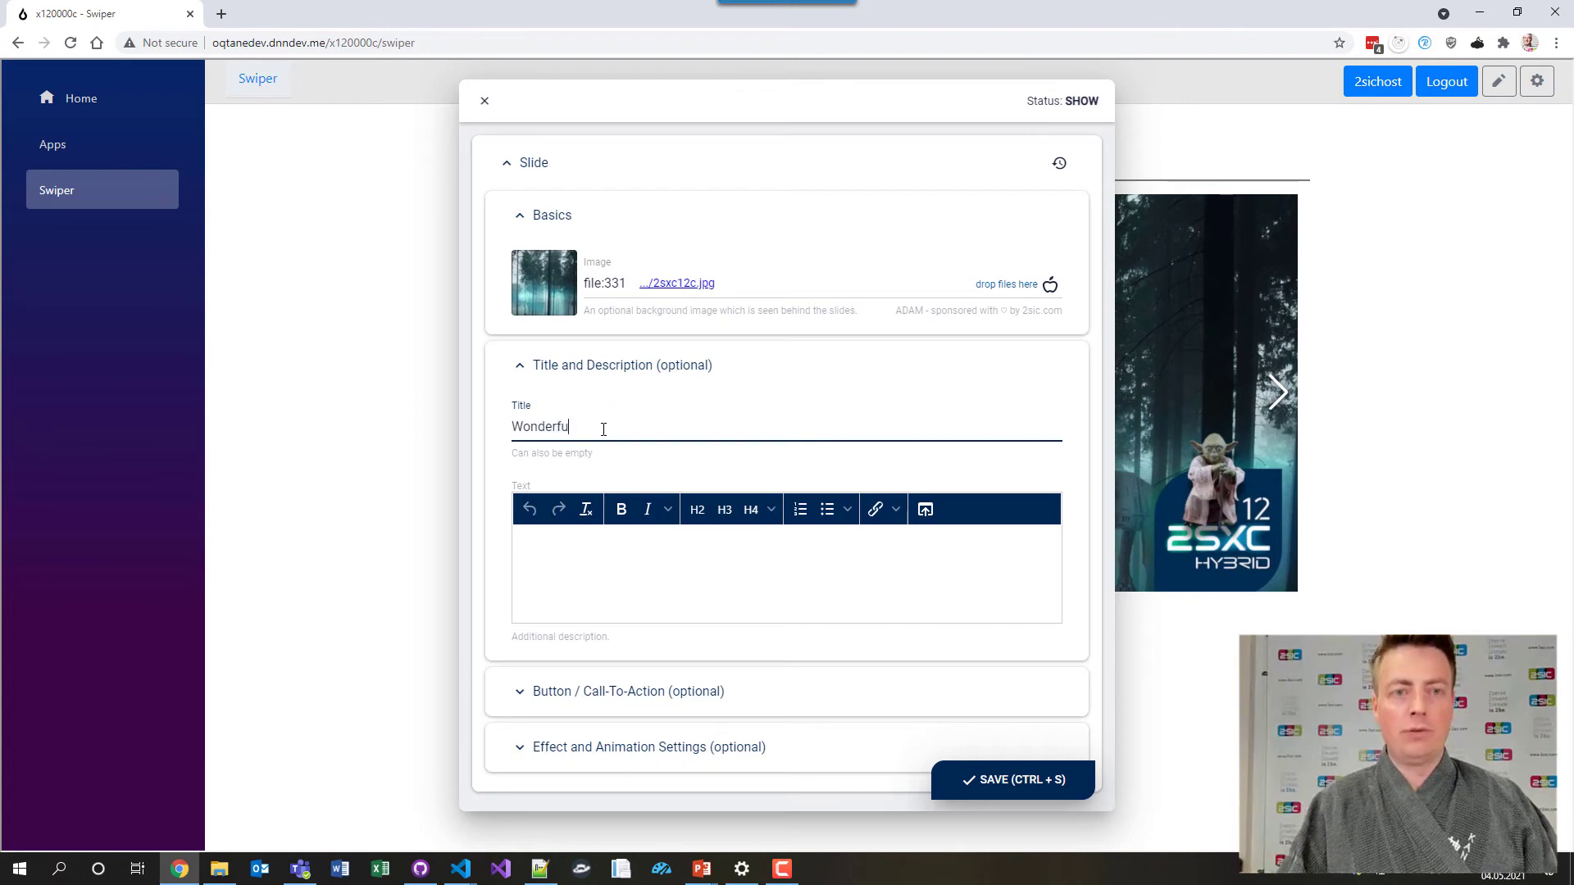
type("Wonderful! May the 4th")
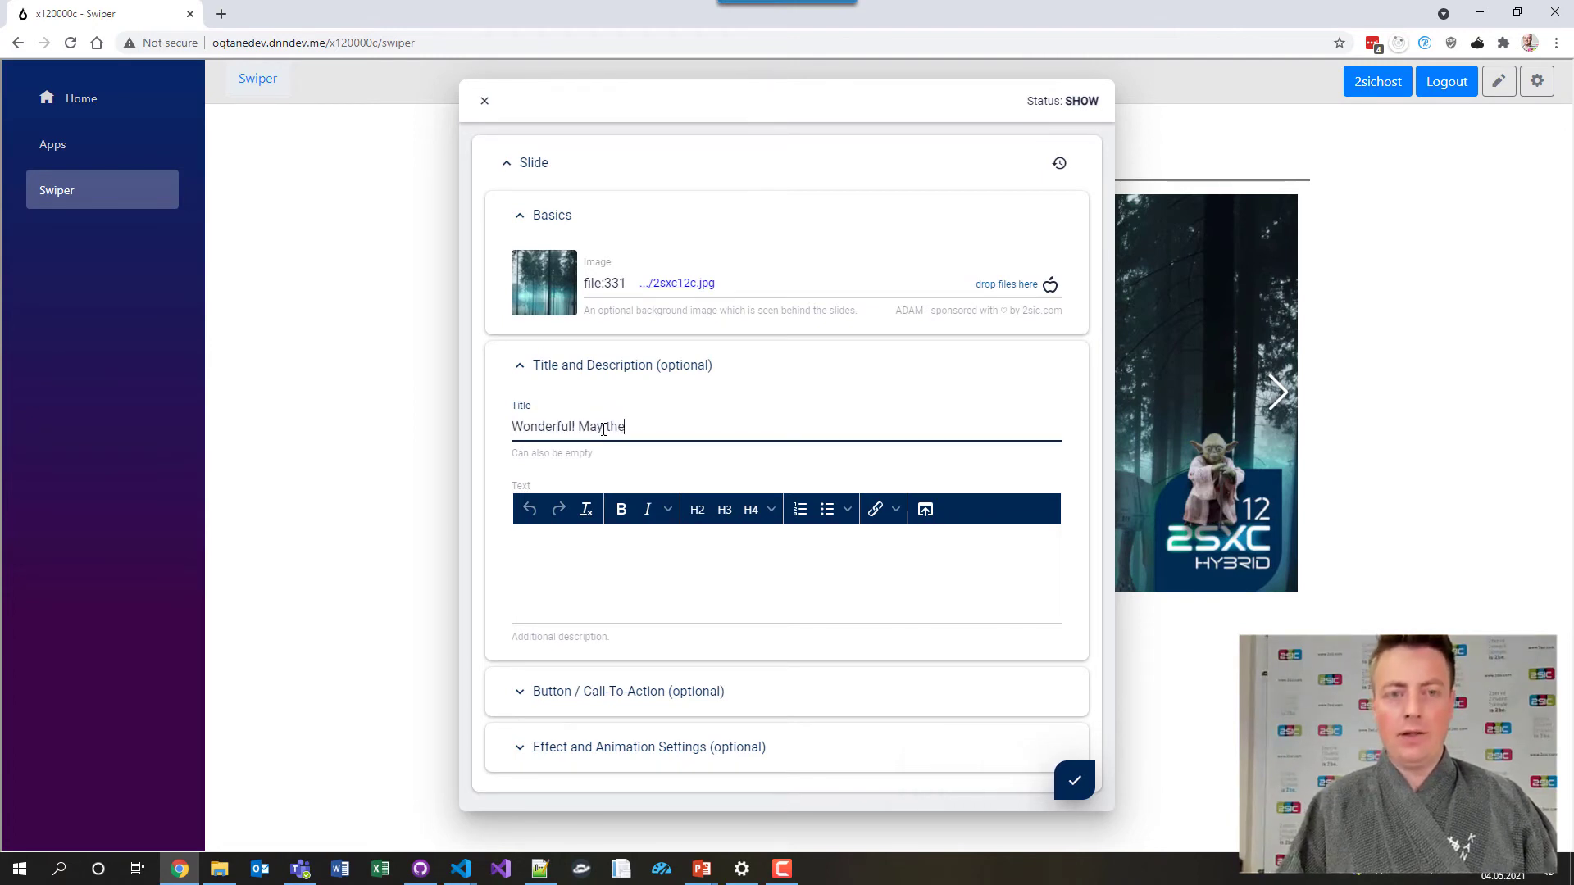
left_click(1074, 780)
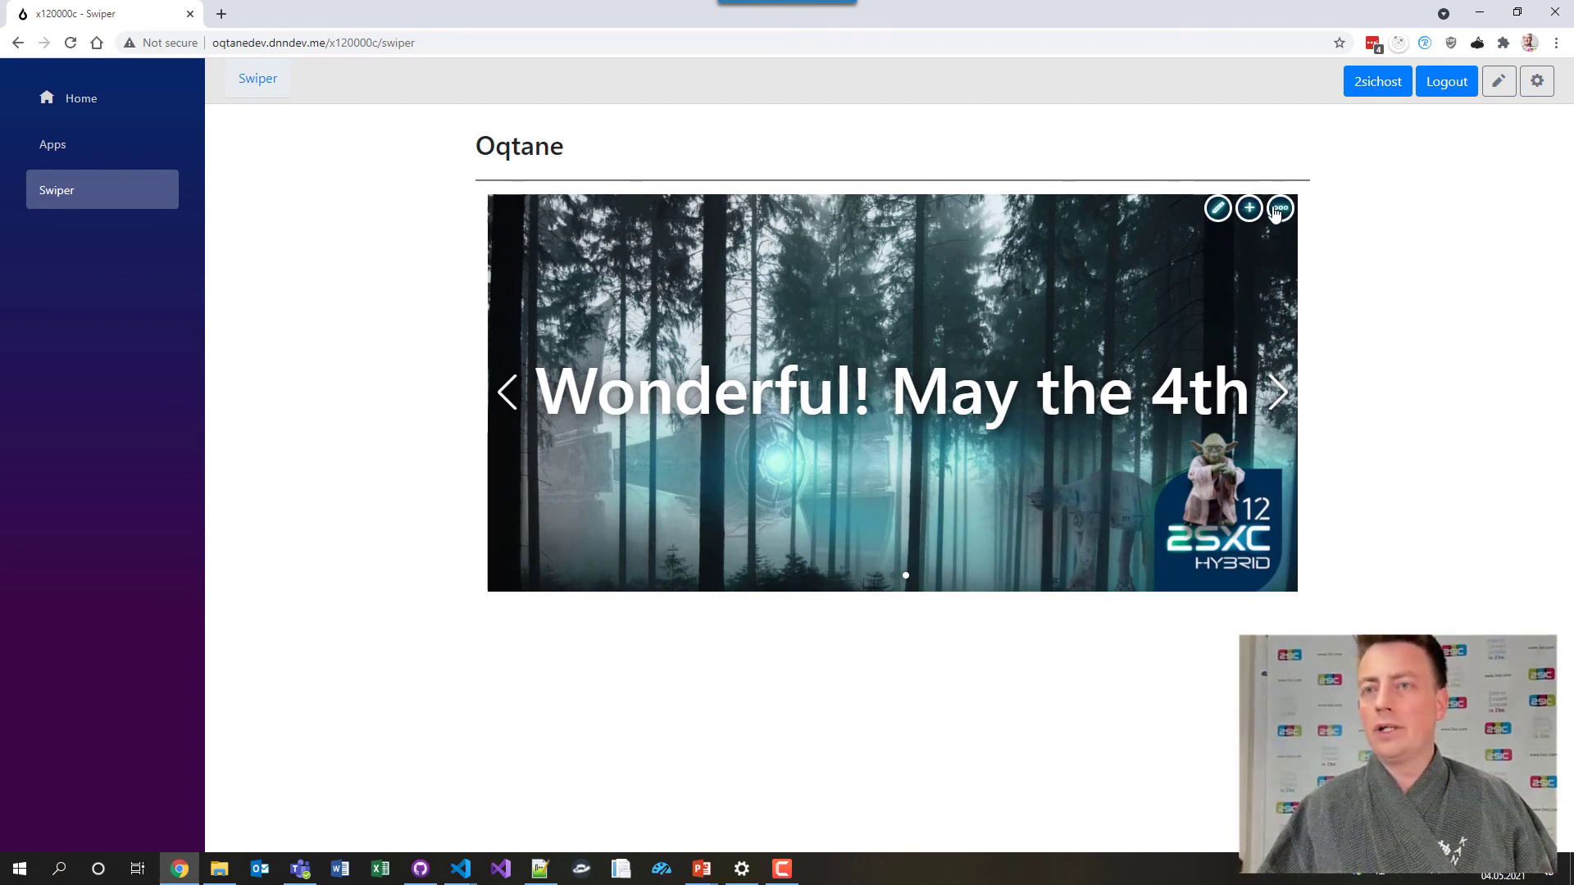
Step: Open the Swiper Slider app admin and review the REST API info for the Effect content type
left_click(505, 213)
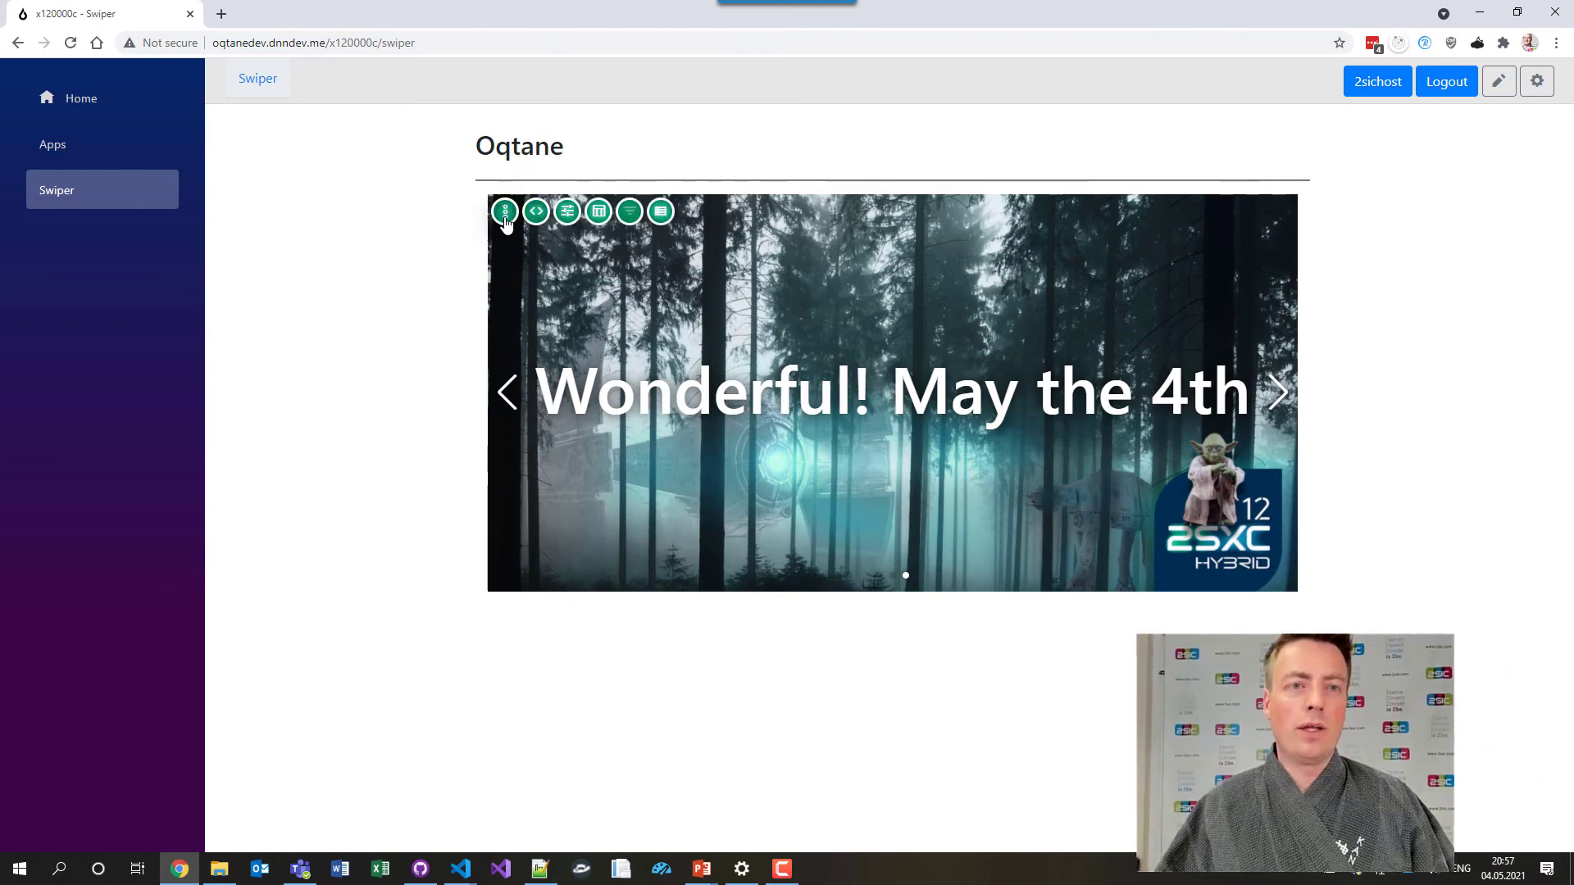
left_click(505, 215)
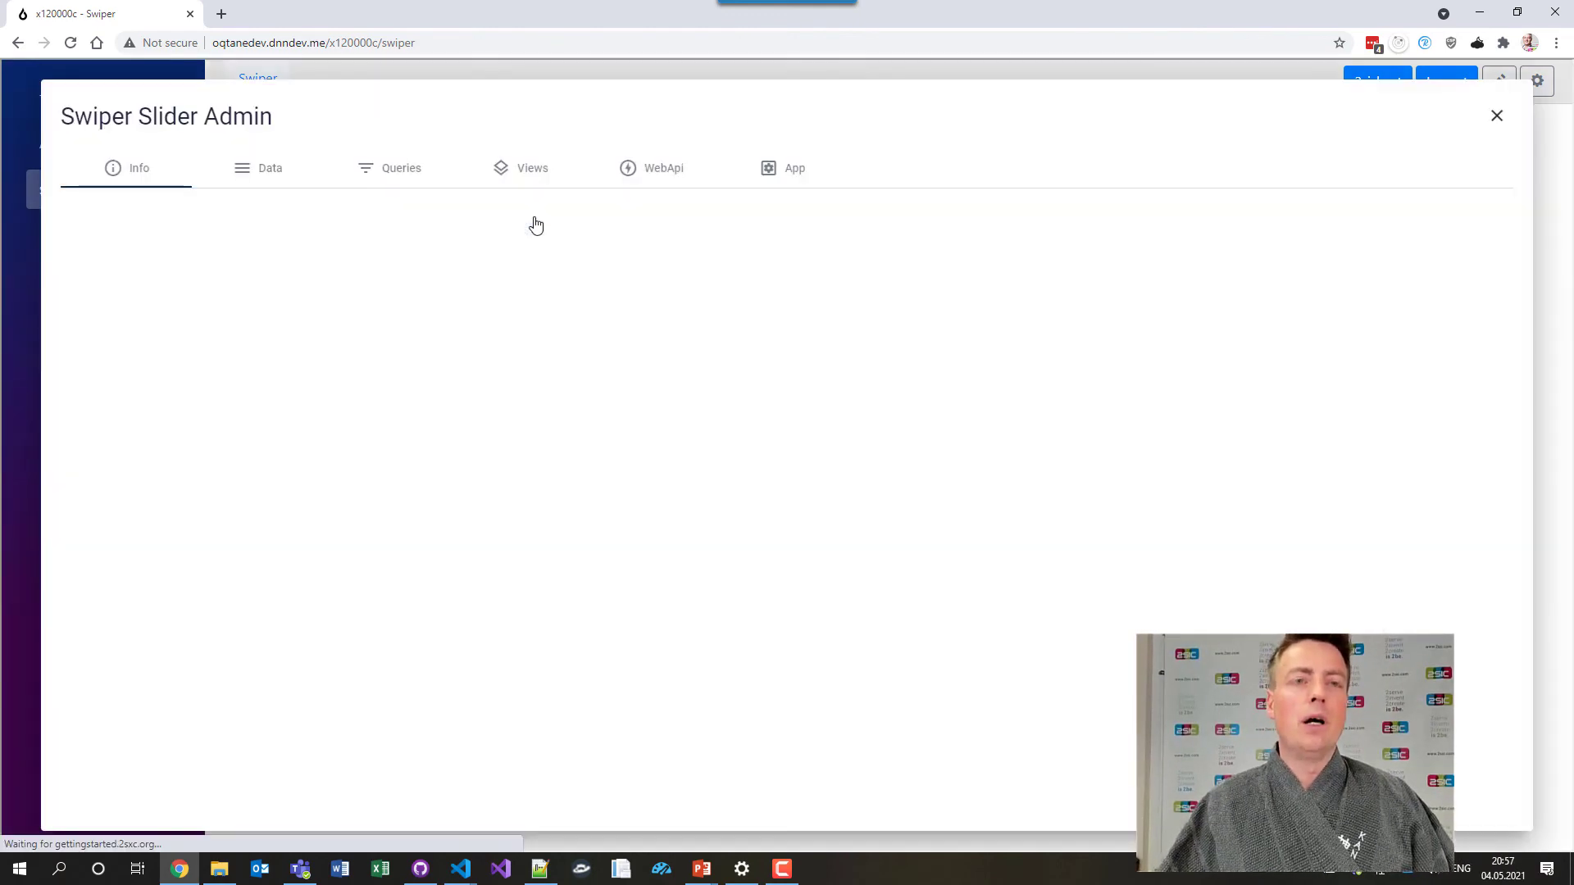
left_click(256, 160)
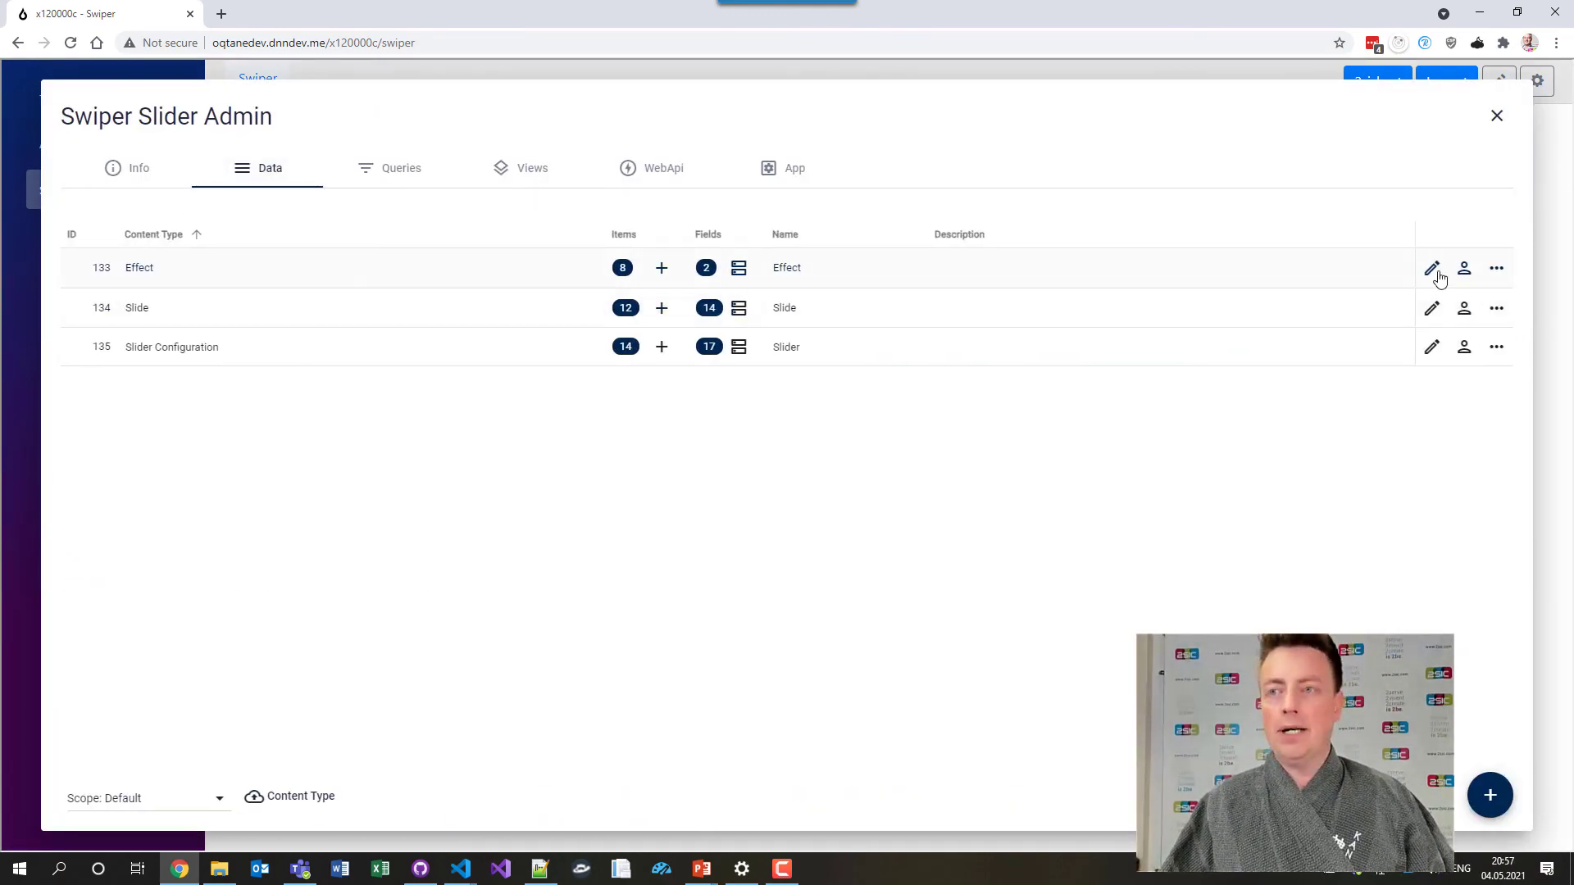
left_click(1498, 269)
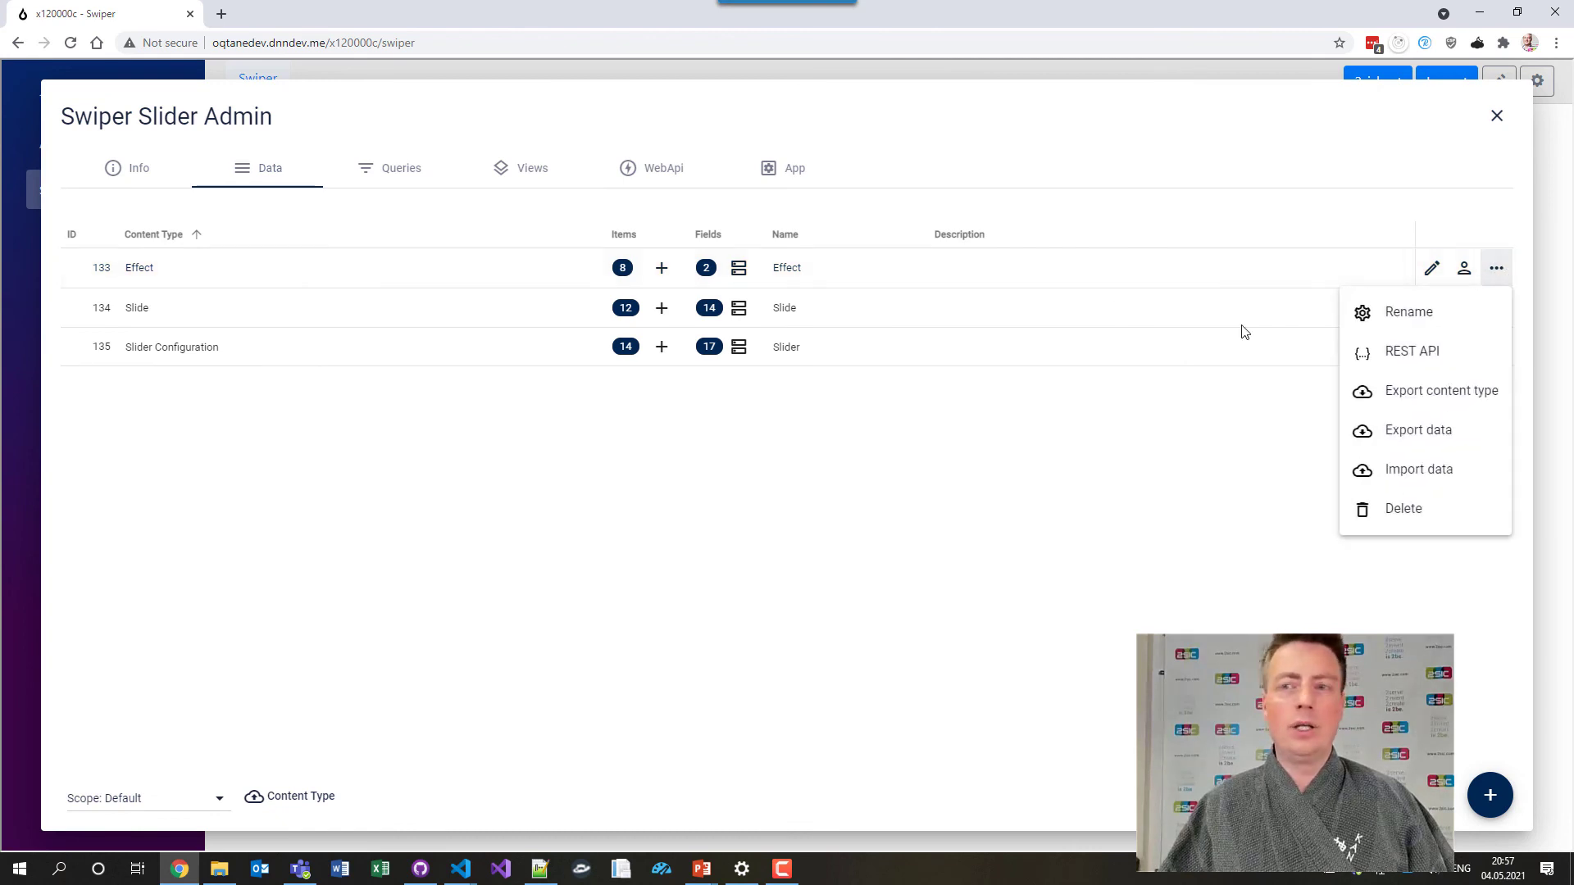
left_click(1437, 356)
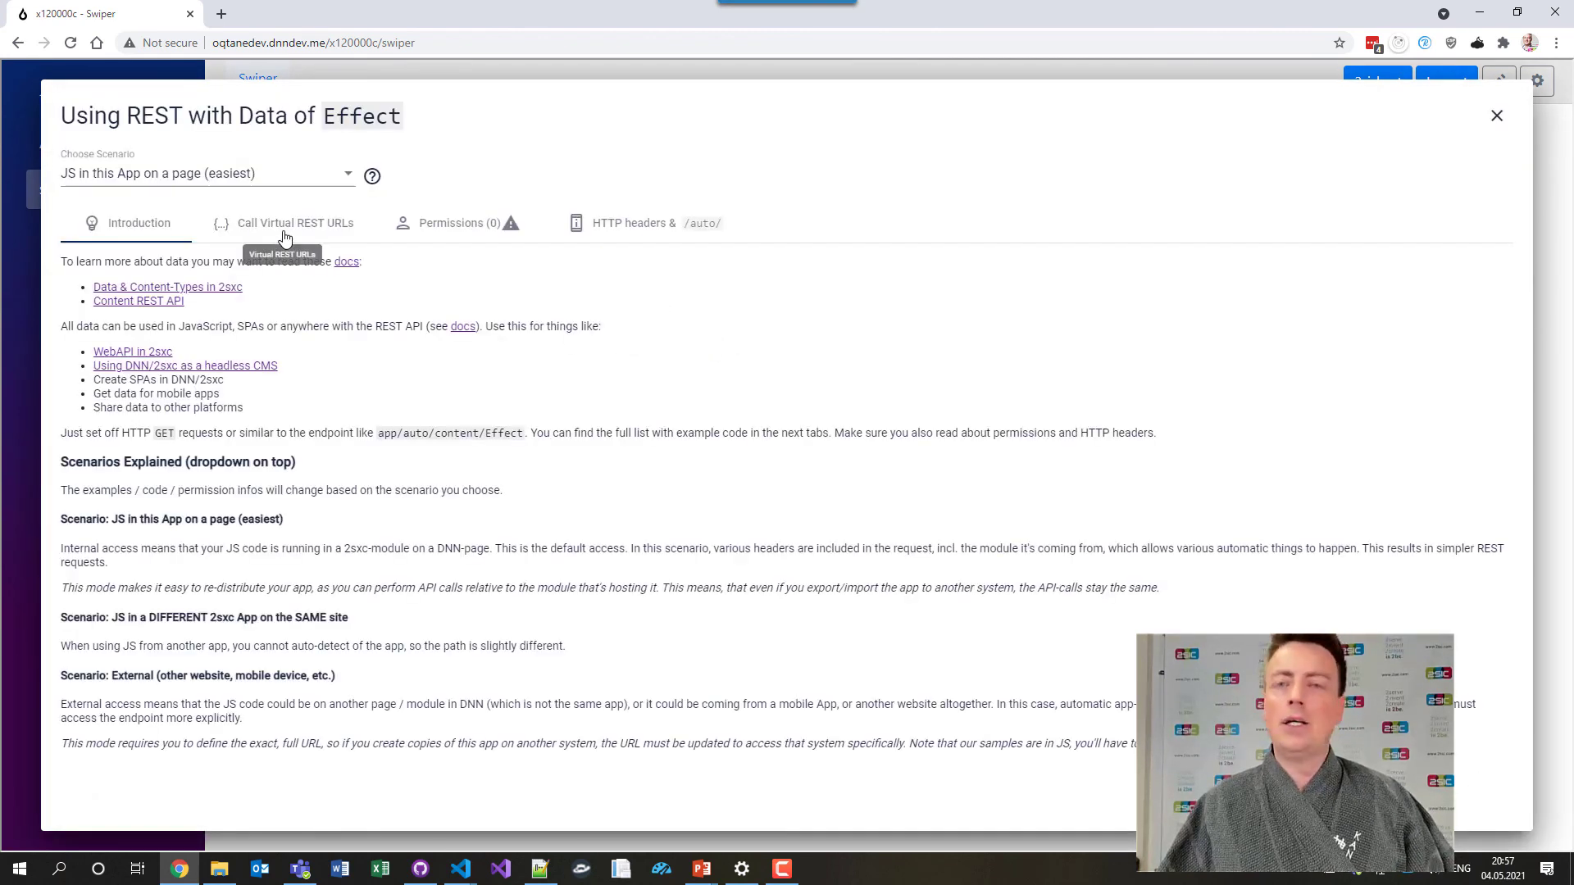
left_click(1496, 117)
Step: Browse the app's queries and views, then open the Swiper view's _Swiper.cshtml template code
left_click(388, 177)
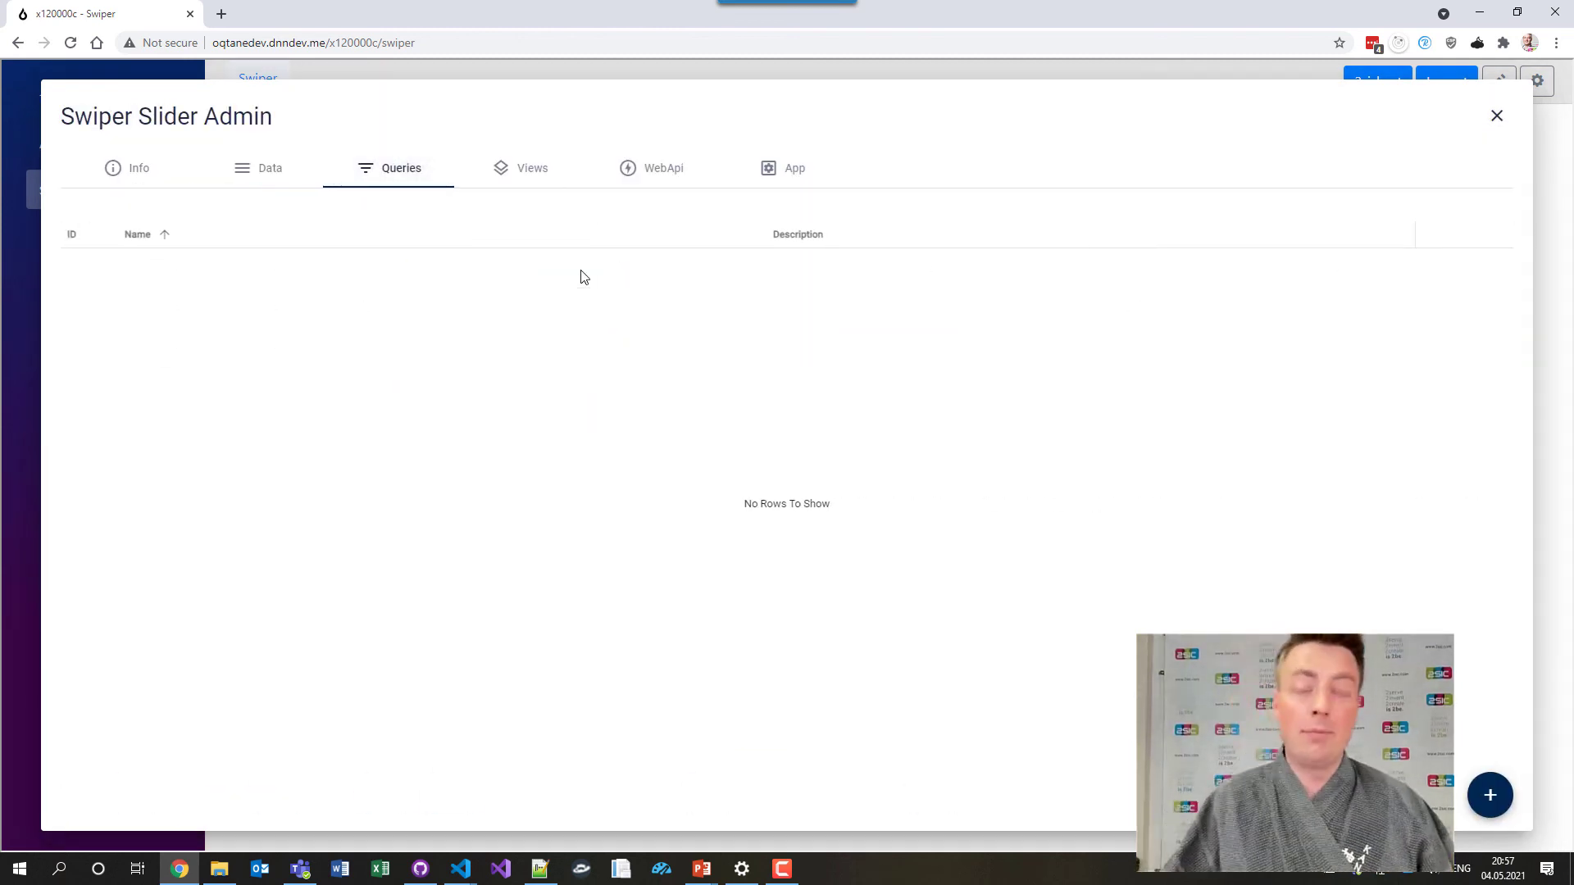
left_click(522, 183)
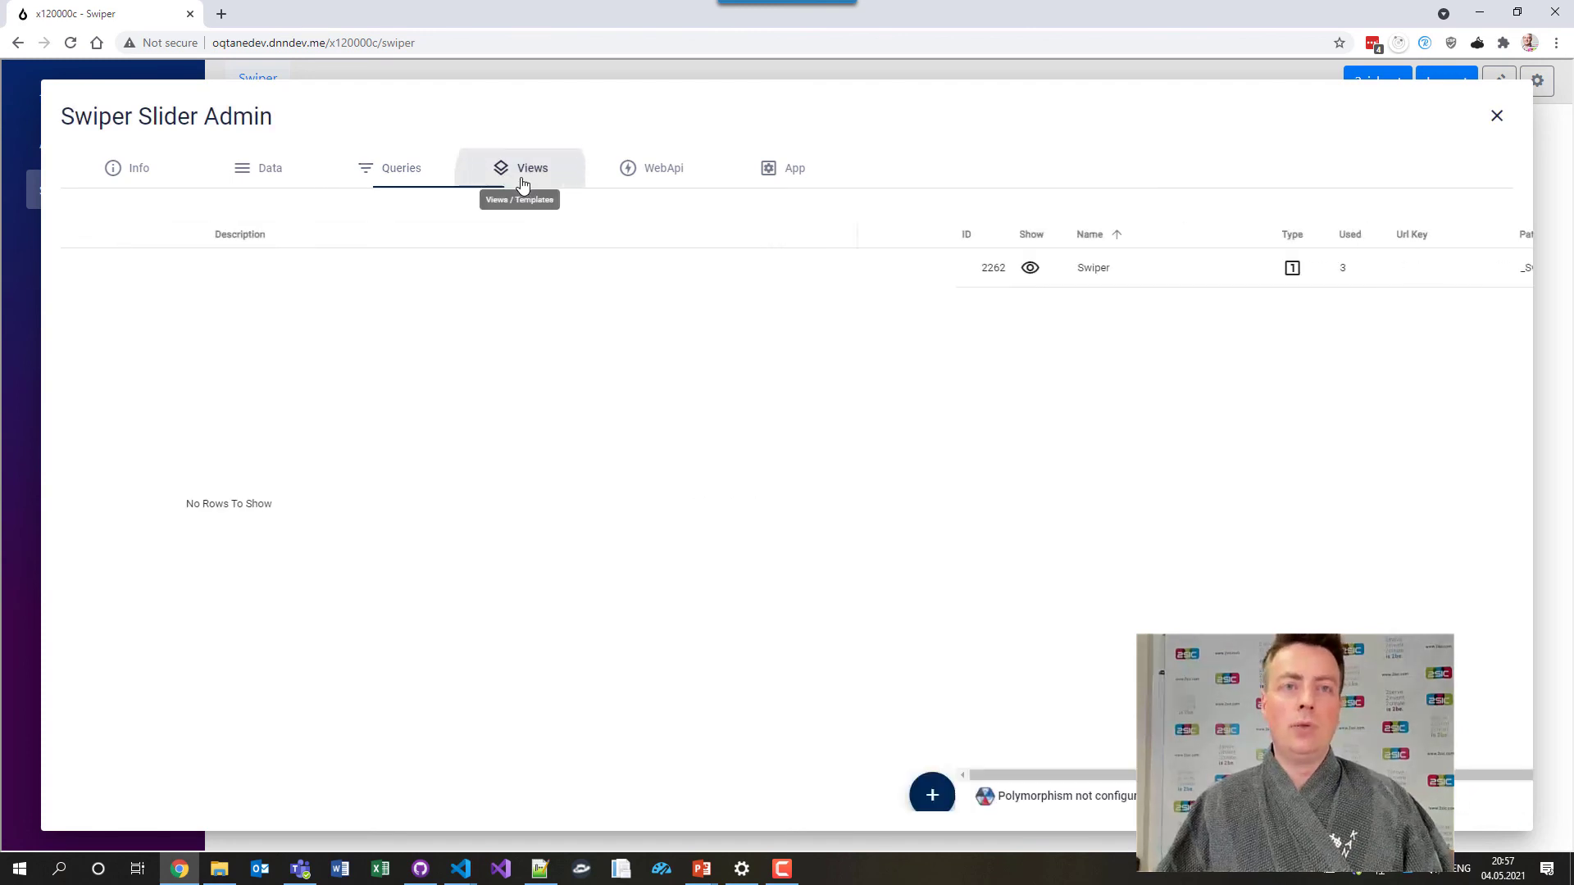
left_click(1431, 272)
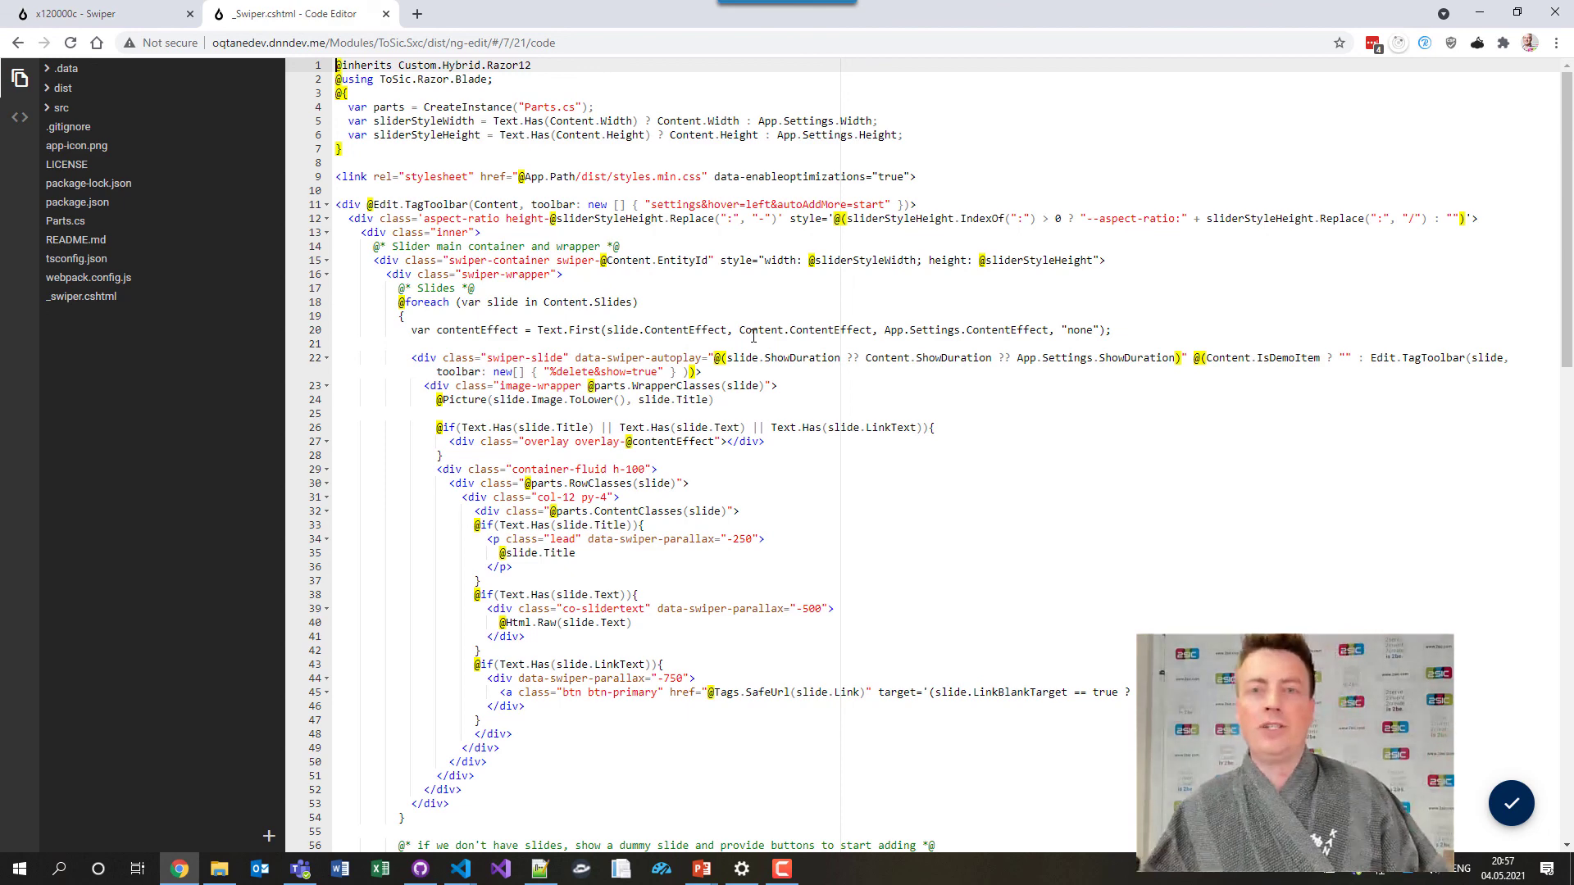
Step: Switch from the code editor to the PowerPoint Presenter window with Alt+Tab
key("alt+Tab")
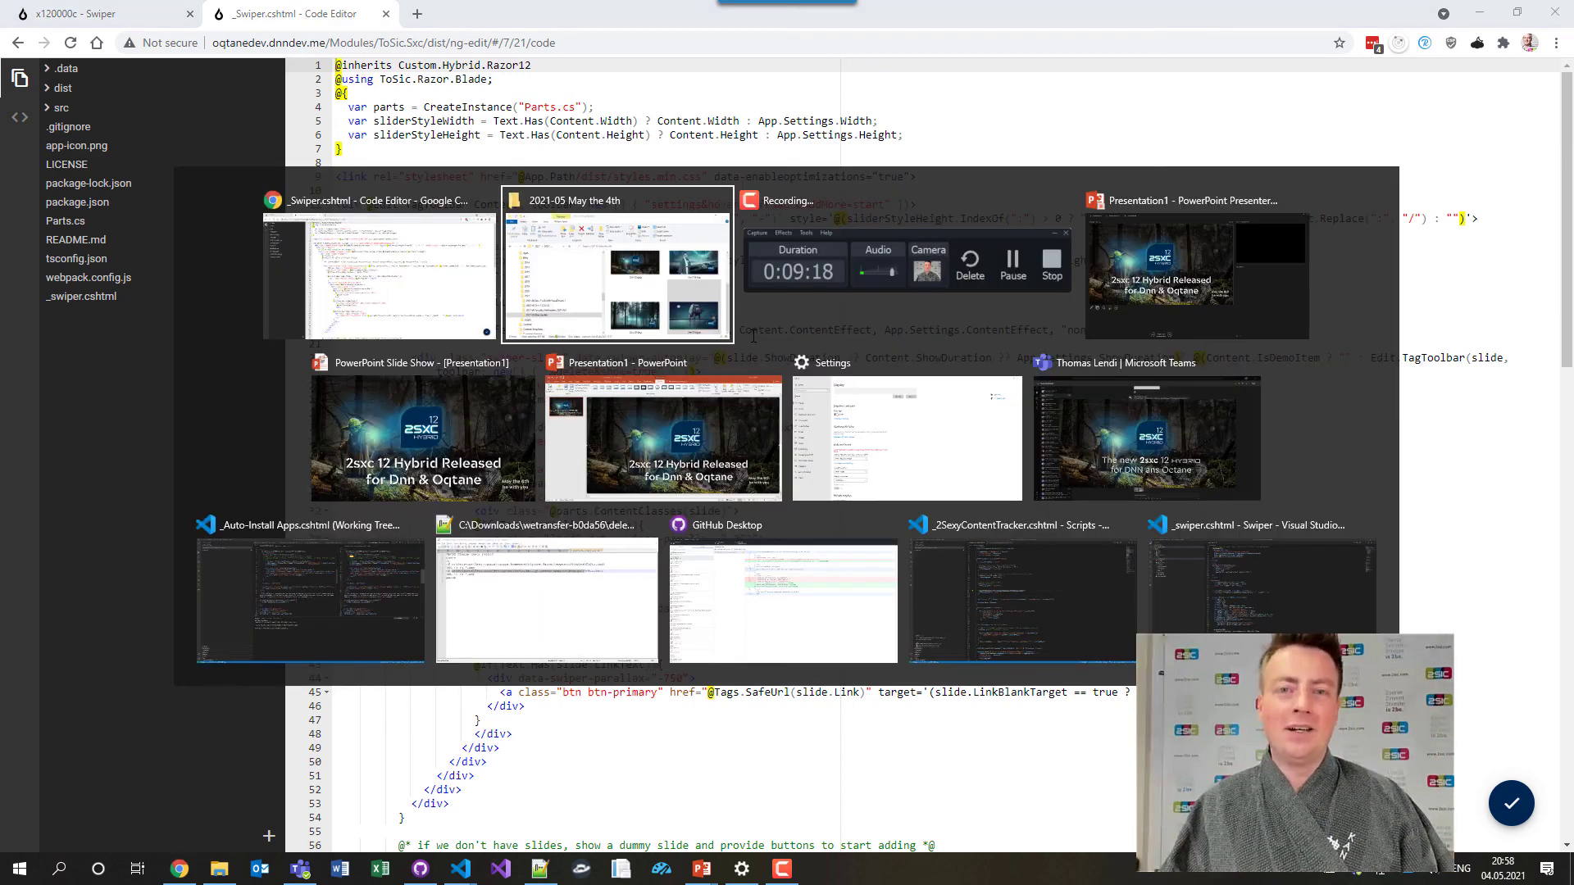